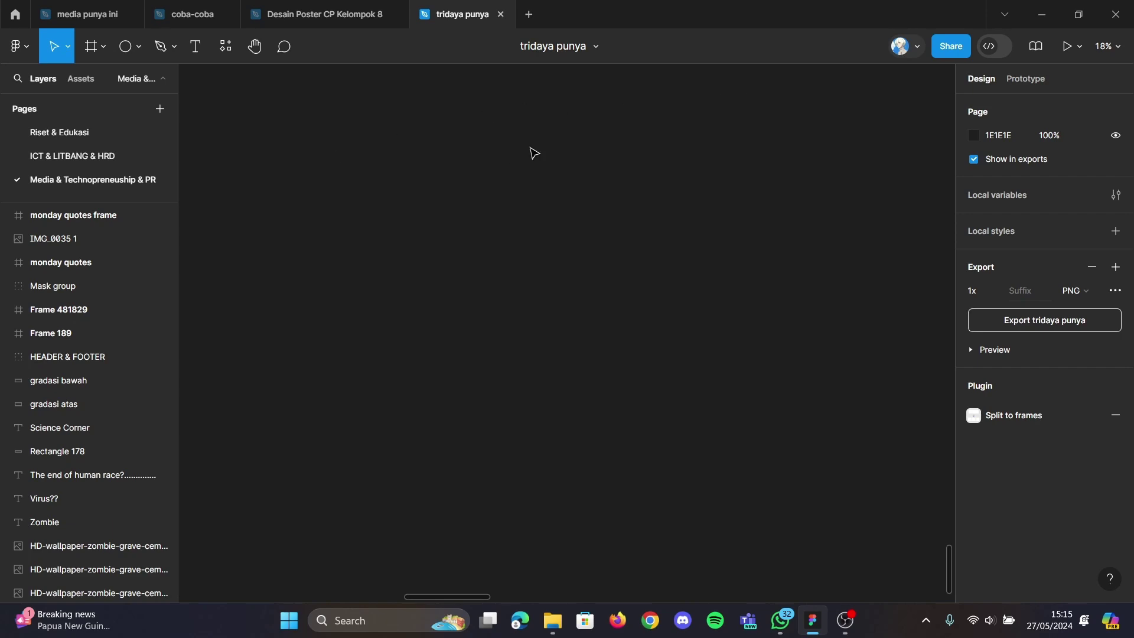
Step: Browse the main menu, the toolbar's move, frame, shape and pen options, and the file options menu
click(35, 47)
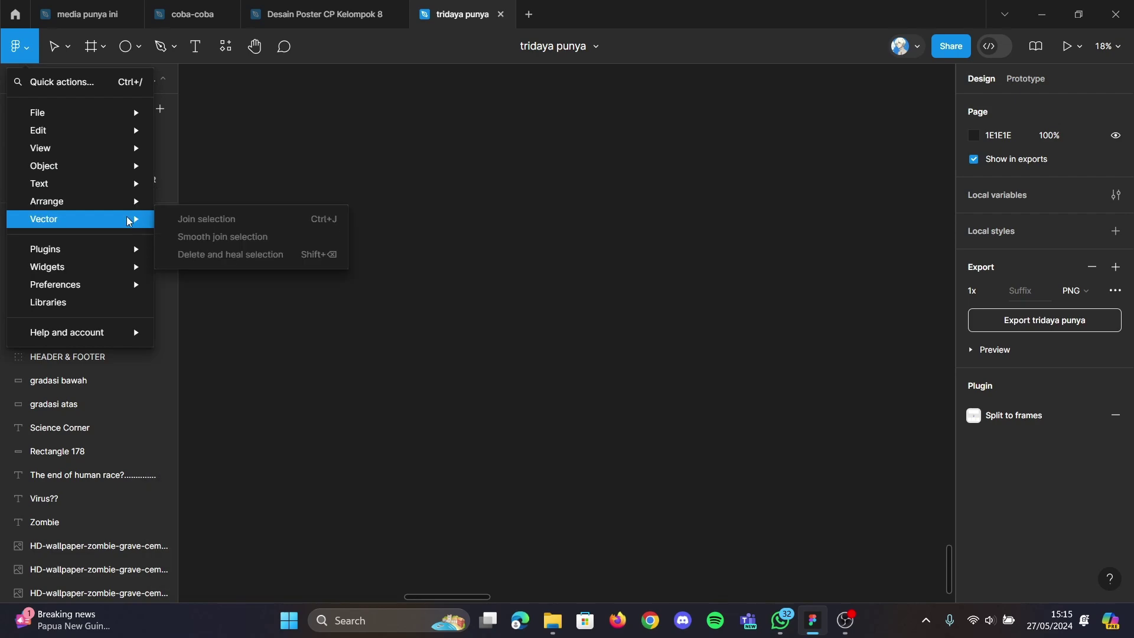
mouse_move(68, 332)
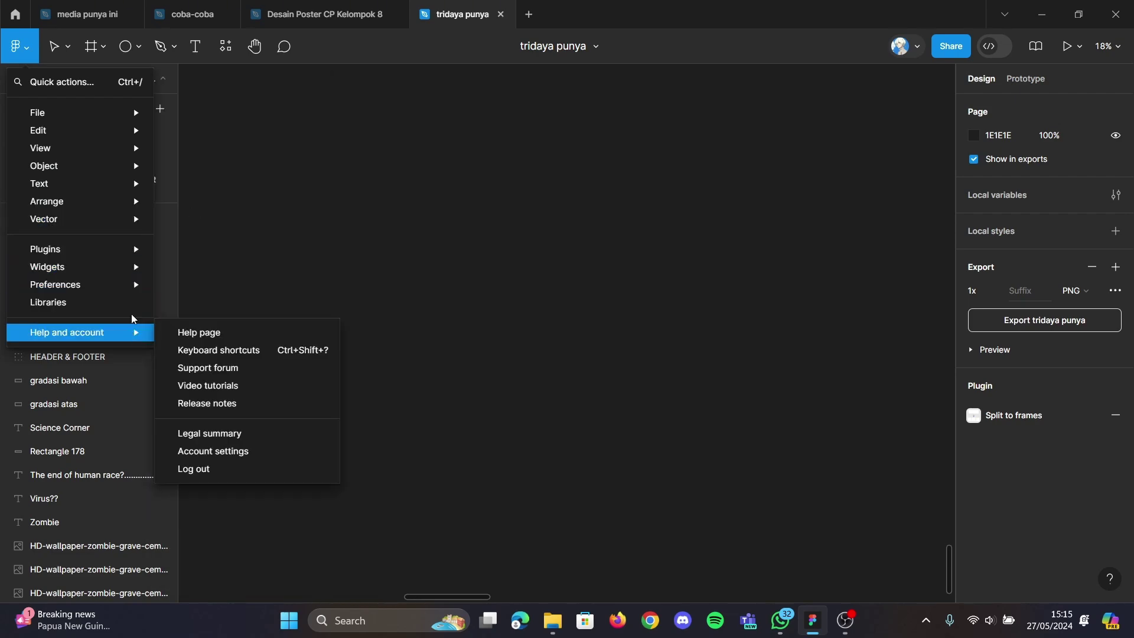
click(67, 48)
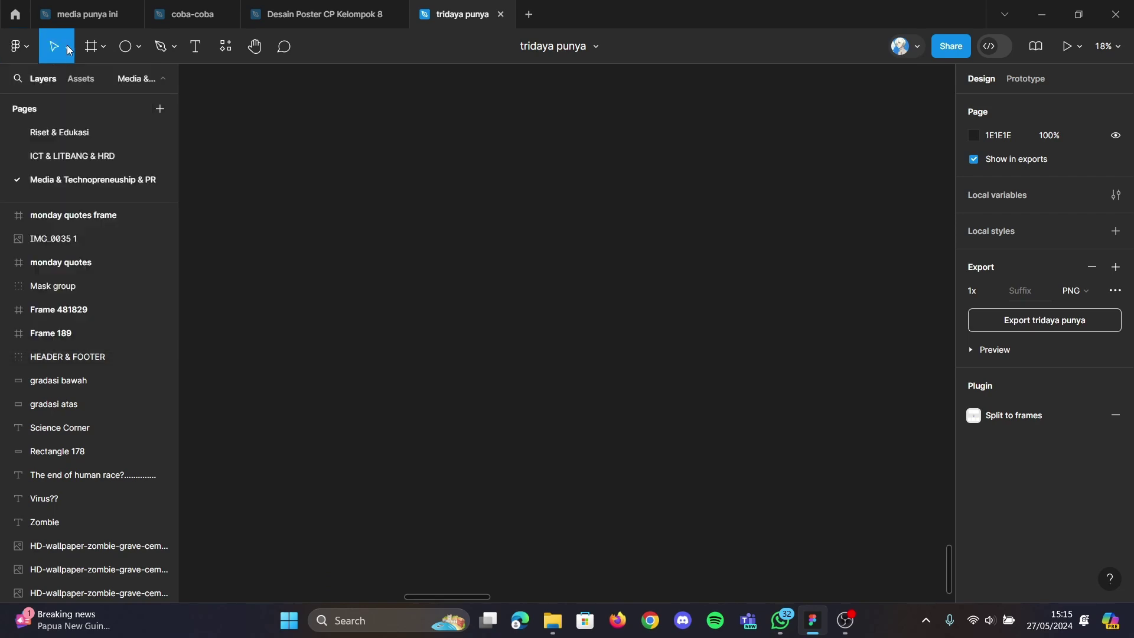
click(71, 48)
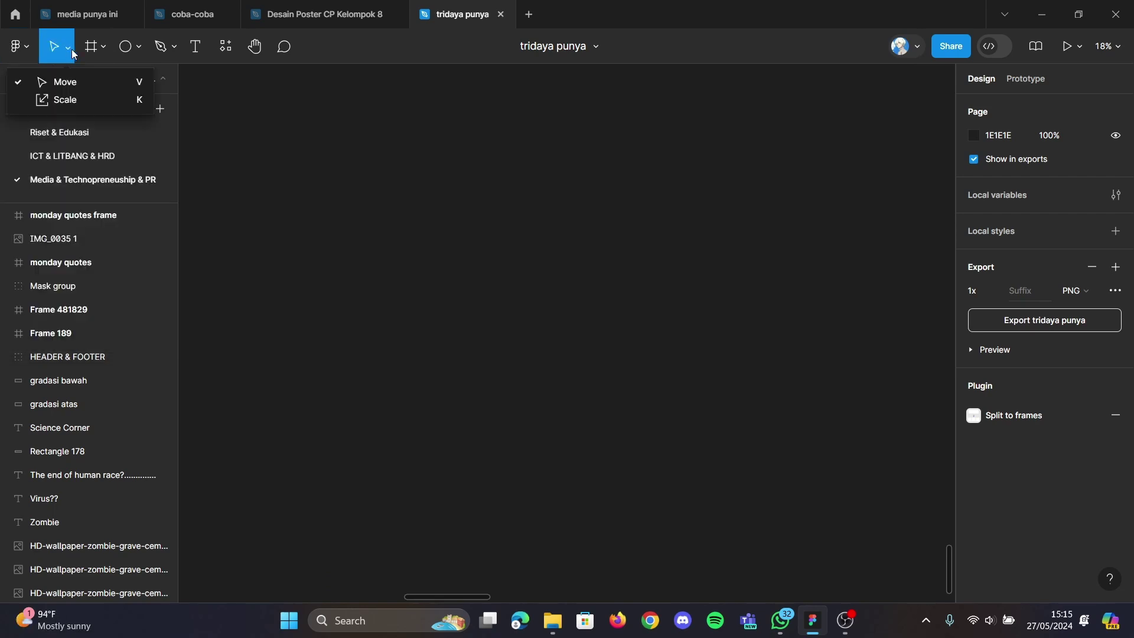
click(104, 49)
click(136, 58)
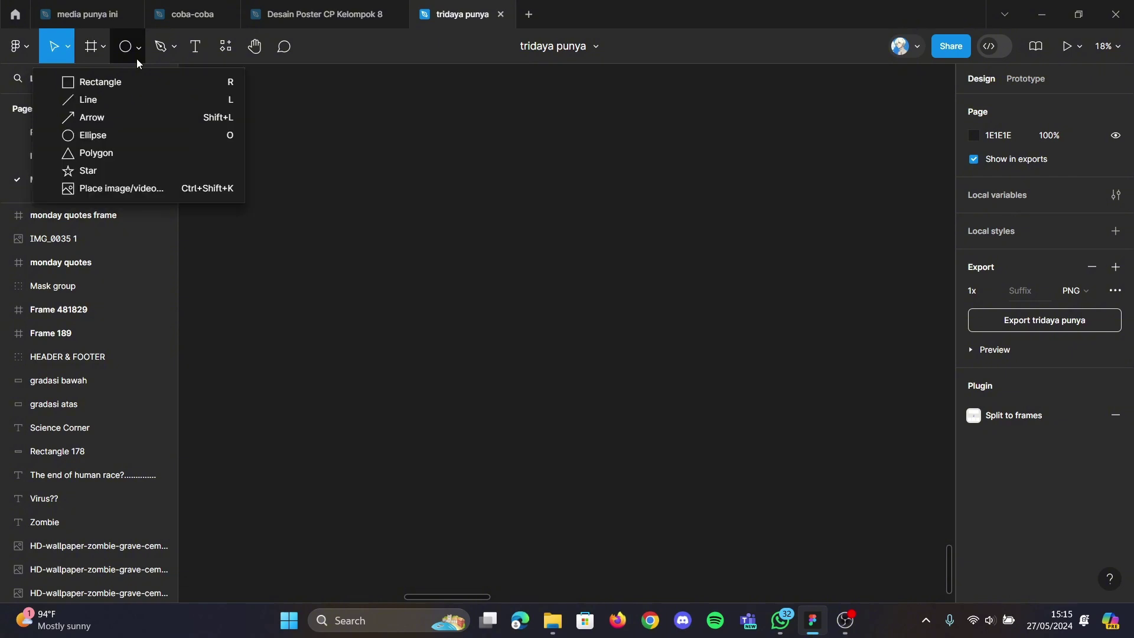
click(175, 55)
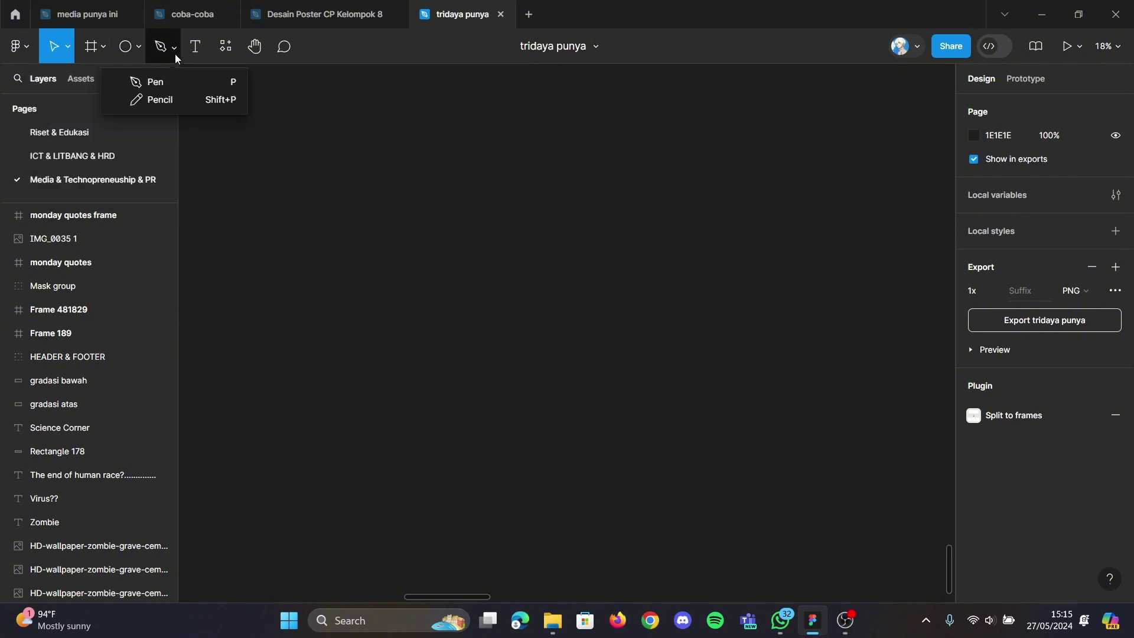
click(347, 50)
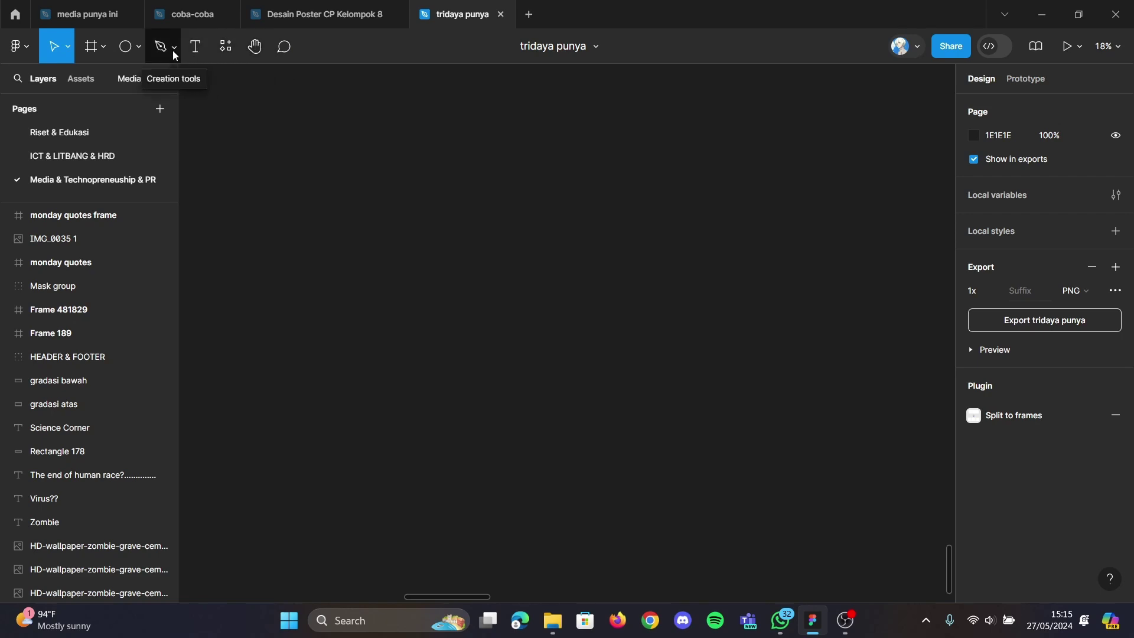
click(597, 47)
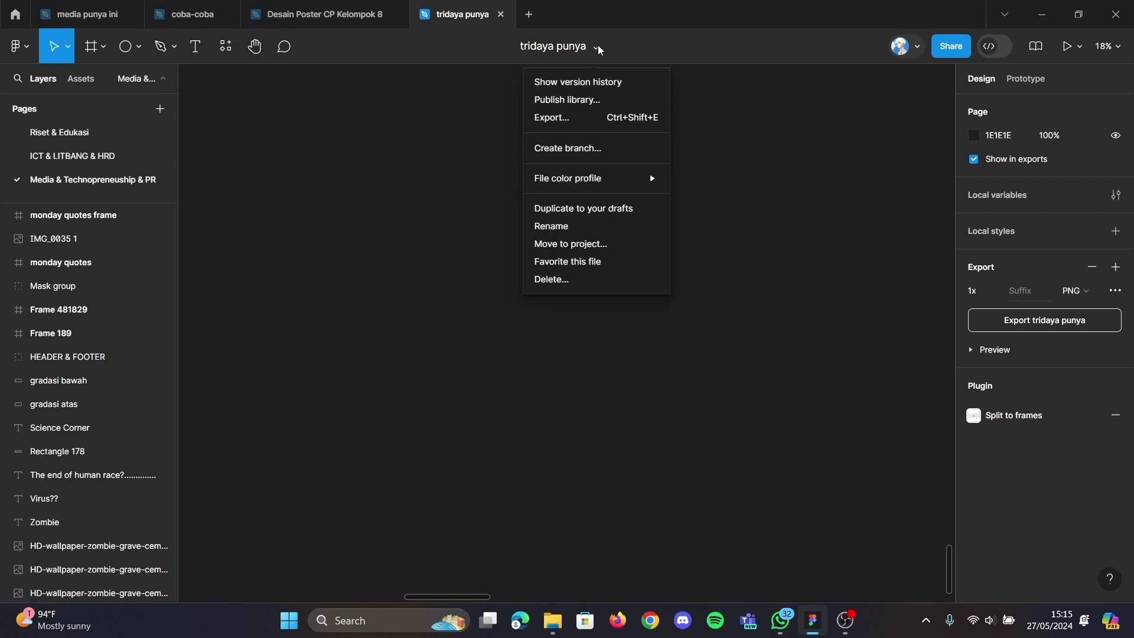
click(701, 139)
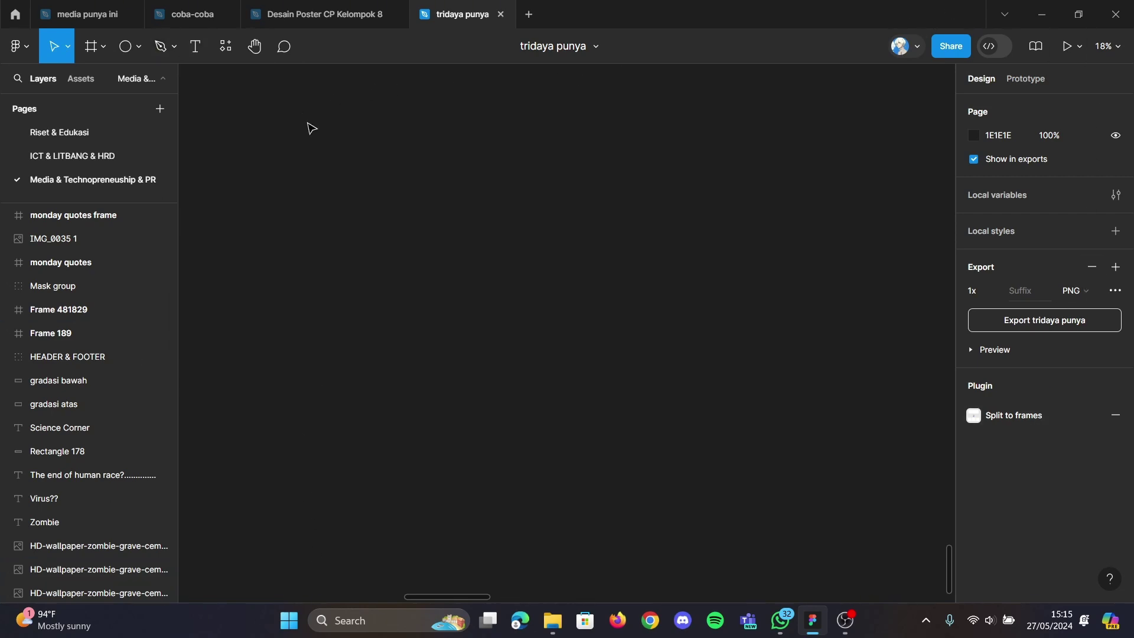
Step: Place a text label reading "undo : ctrl + z" near the canvas's top left
click(213, 49)
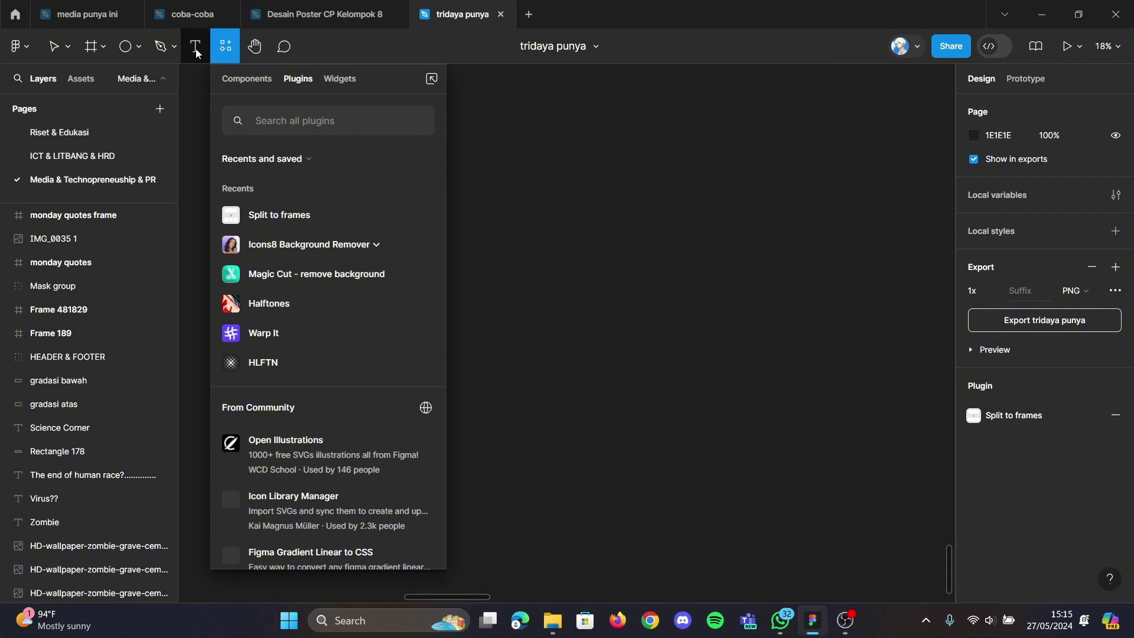
click(196, 48)
click(312, 147)
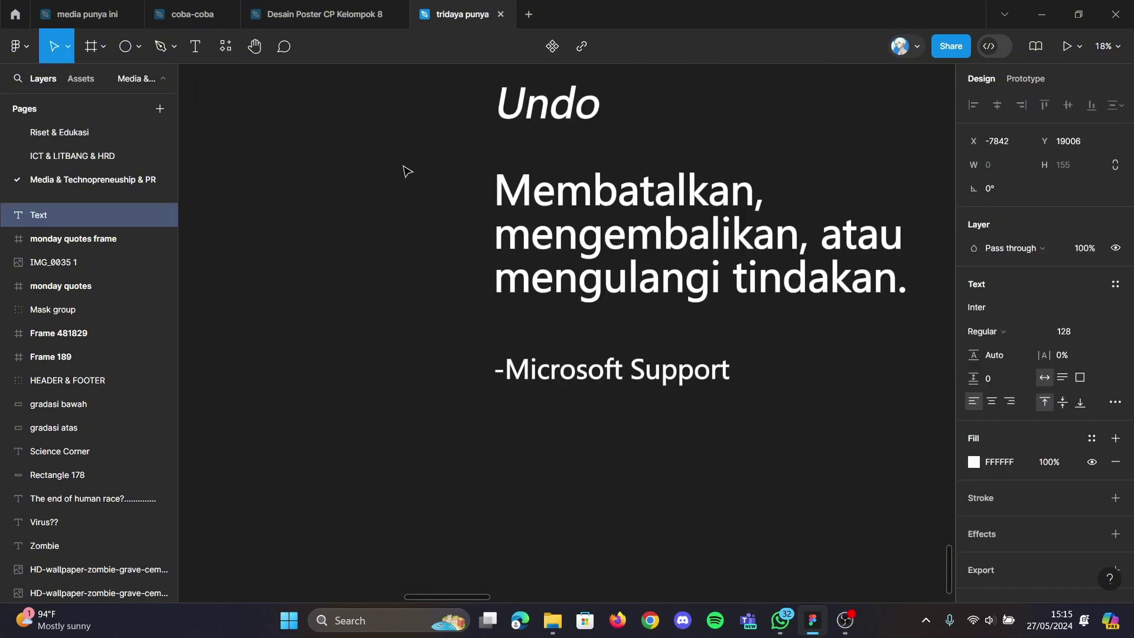
text(undo : ctrl)
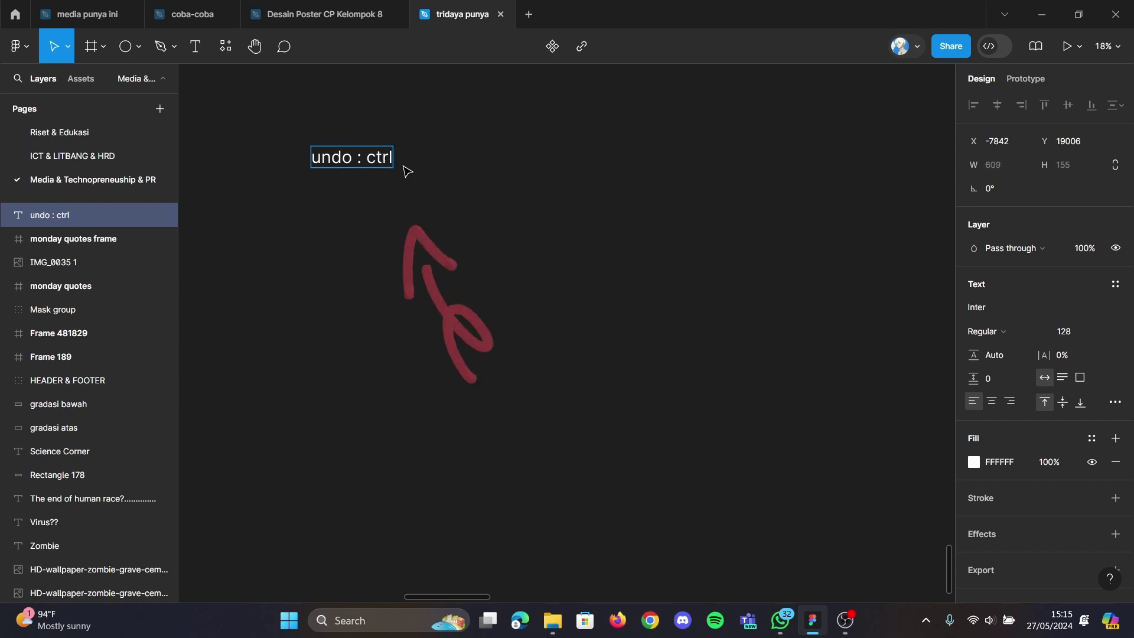
text( + z)
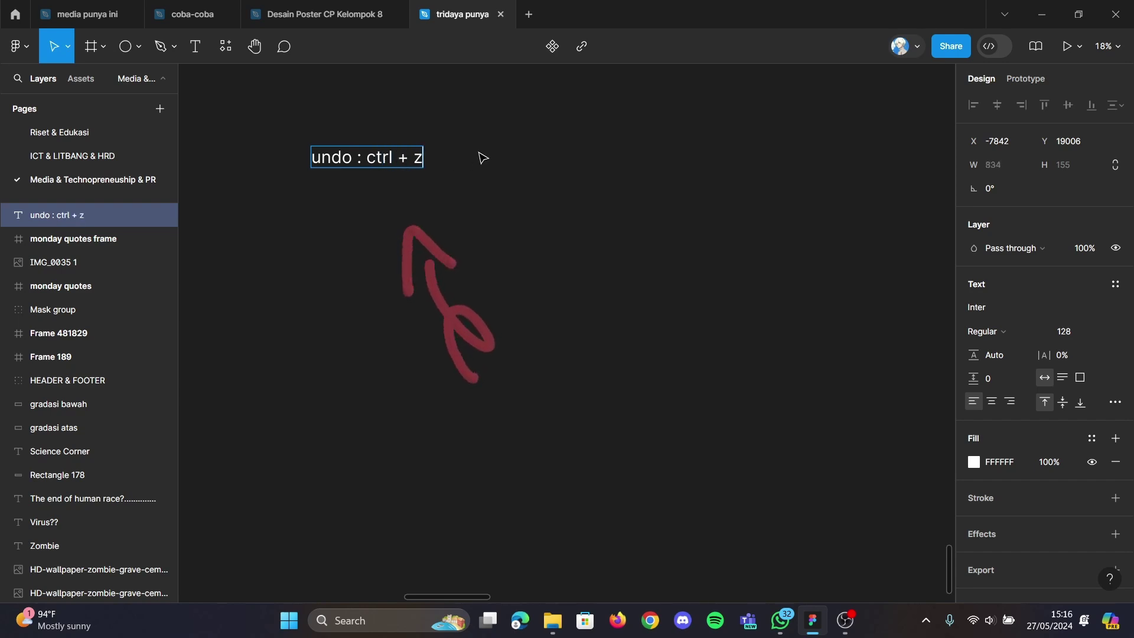
key(Escape)
key(Escape)
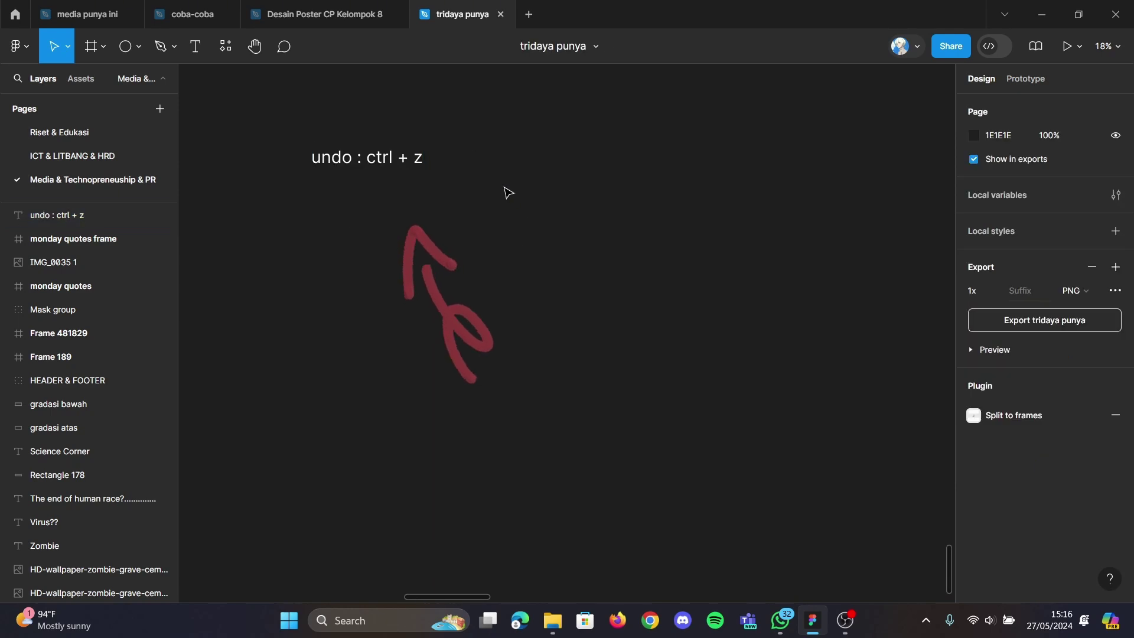
scroll(506, 190, right, 1)
scroll(506, 192, down, 1)
scroll(506, 192, right, 1)
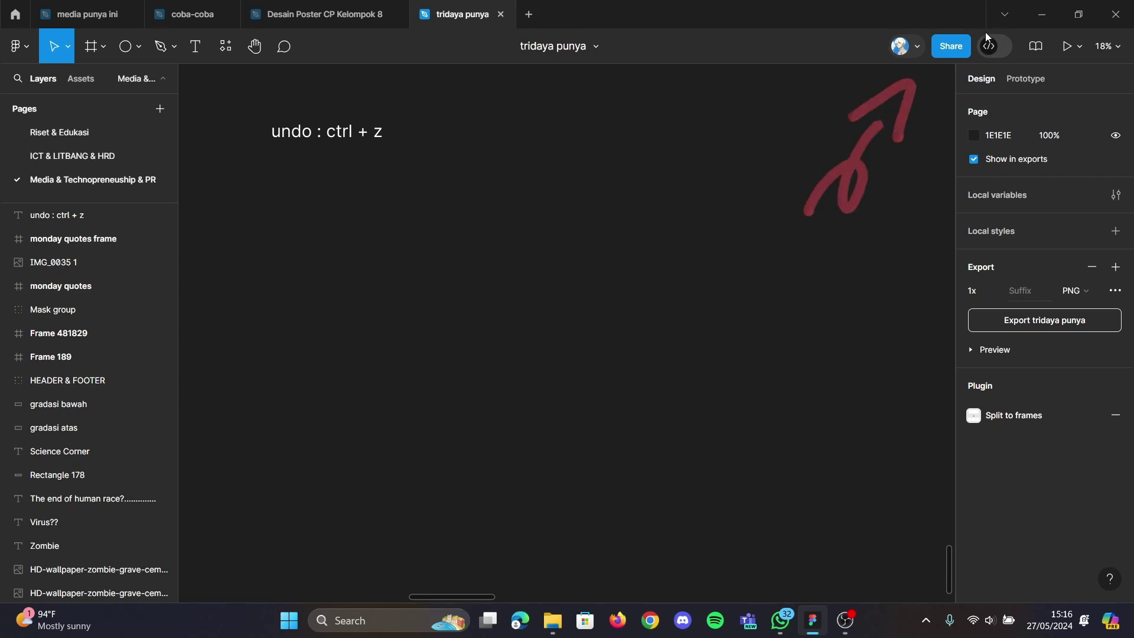
Step: Keep sharing access at Anyone with edit rights and copy the file's share link
click(948, 52)
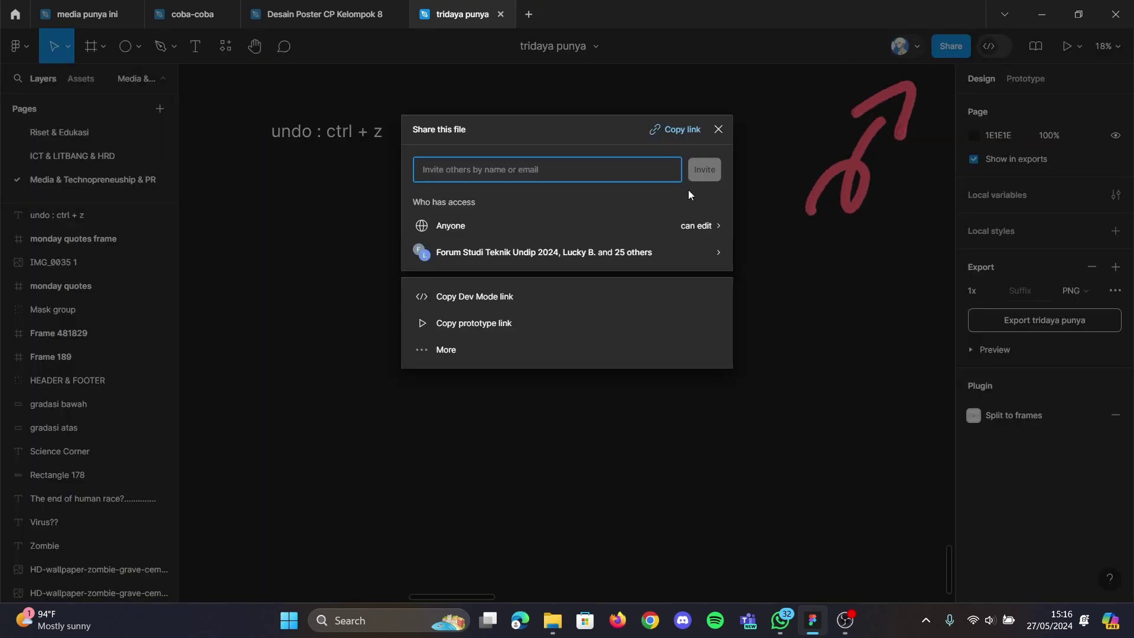
click(561, 231)
click(512, 231)
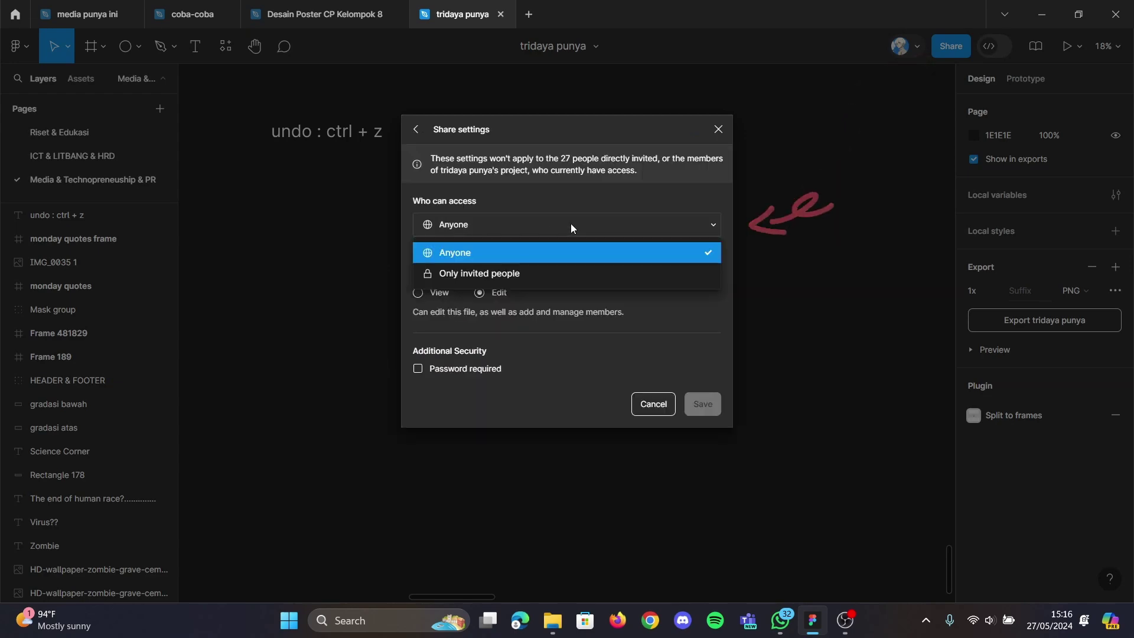
click(692, 225)
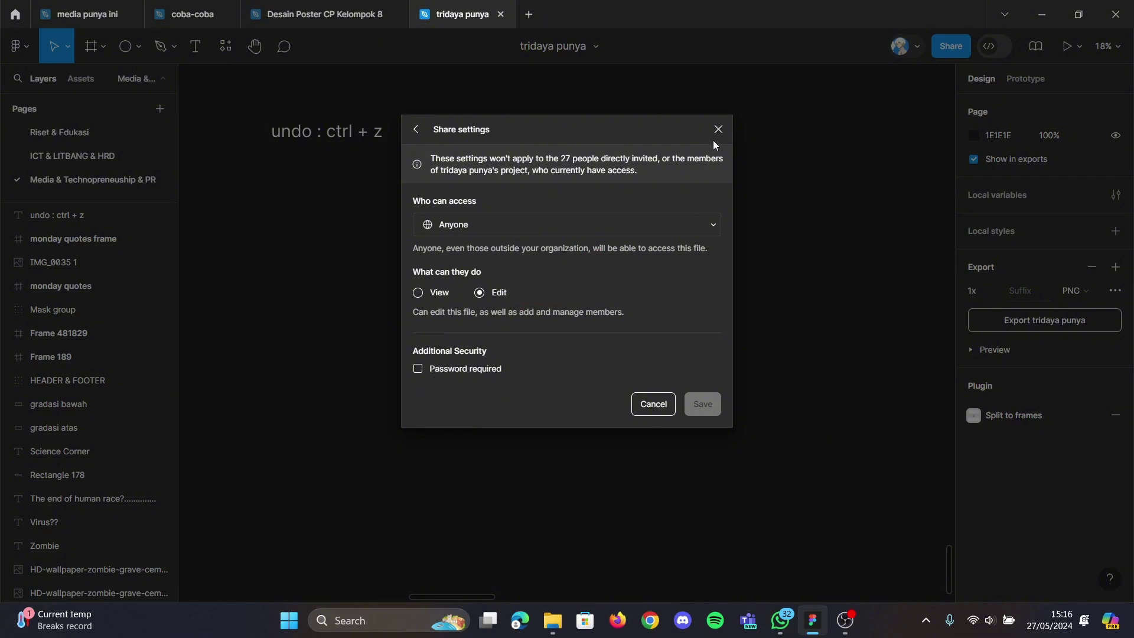
click(414, 129)
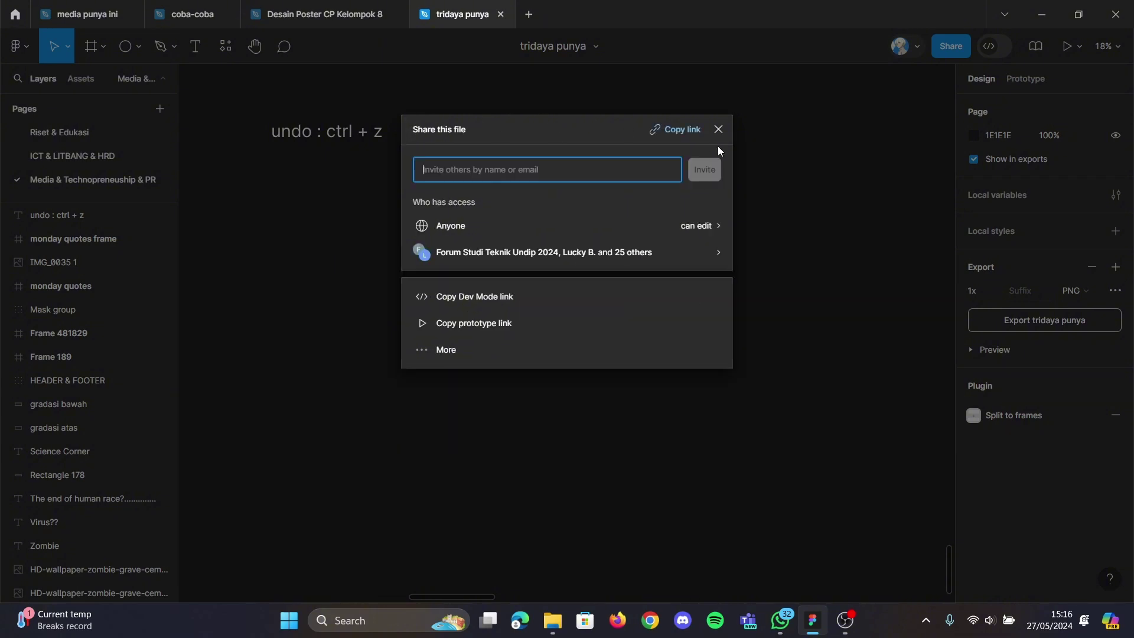
click(691, 130)
click(638, 66)
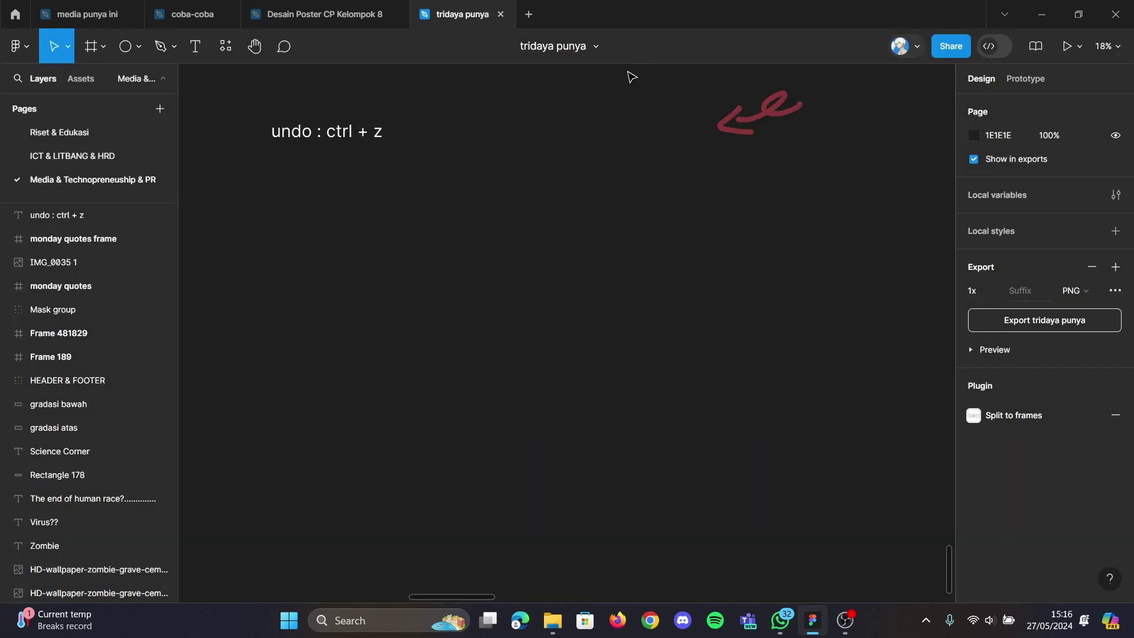
Step: Paste the copied file link two lines below the "undo : ctrl + z" text
click(378, 135)
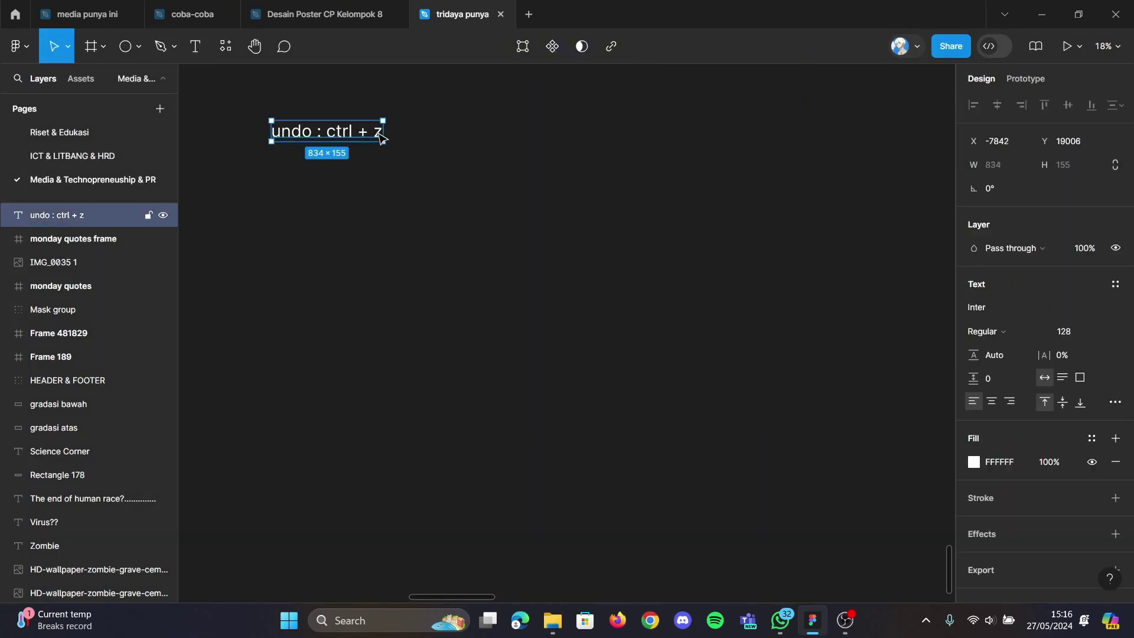
double_click(381, 136)
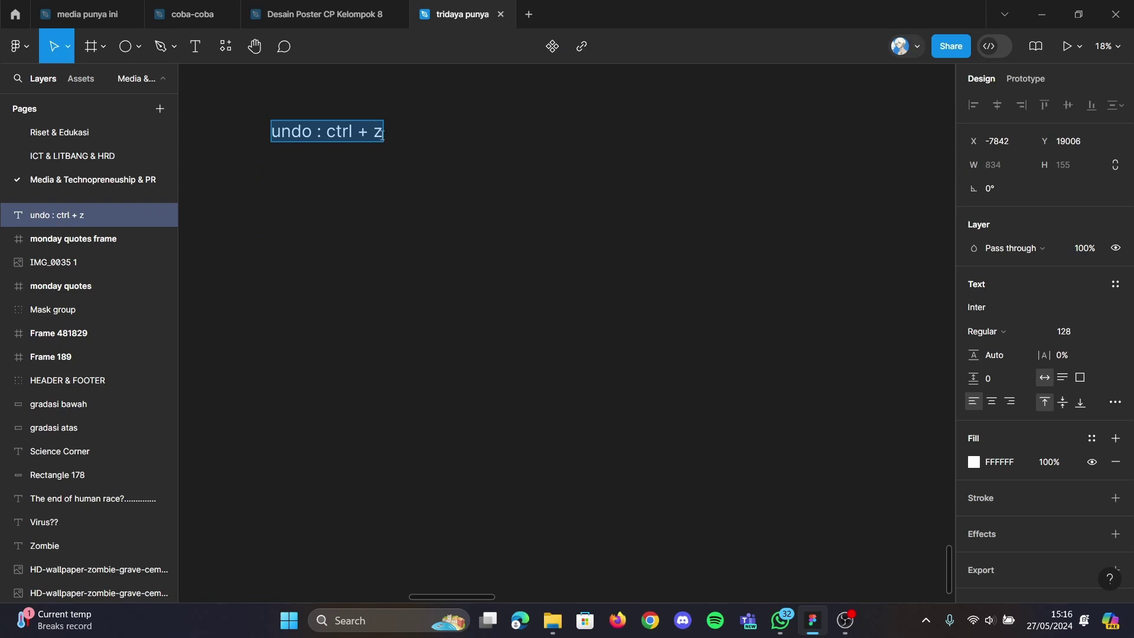
click(382, 134)
key(Return)
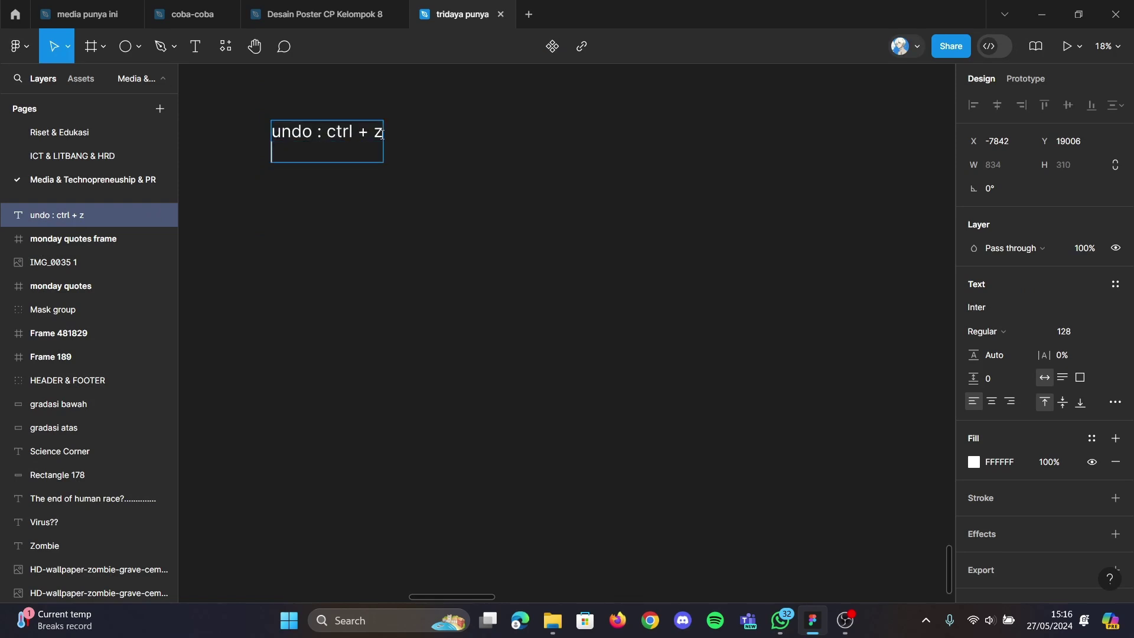
key(Return)
key(ctrl+v)
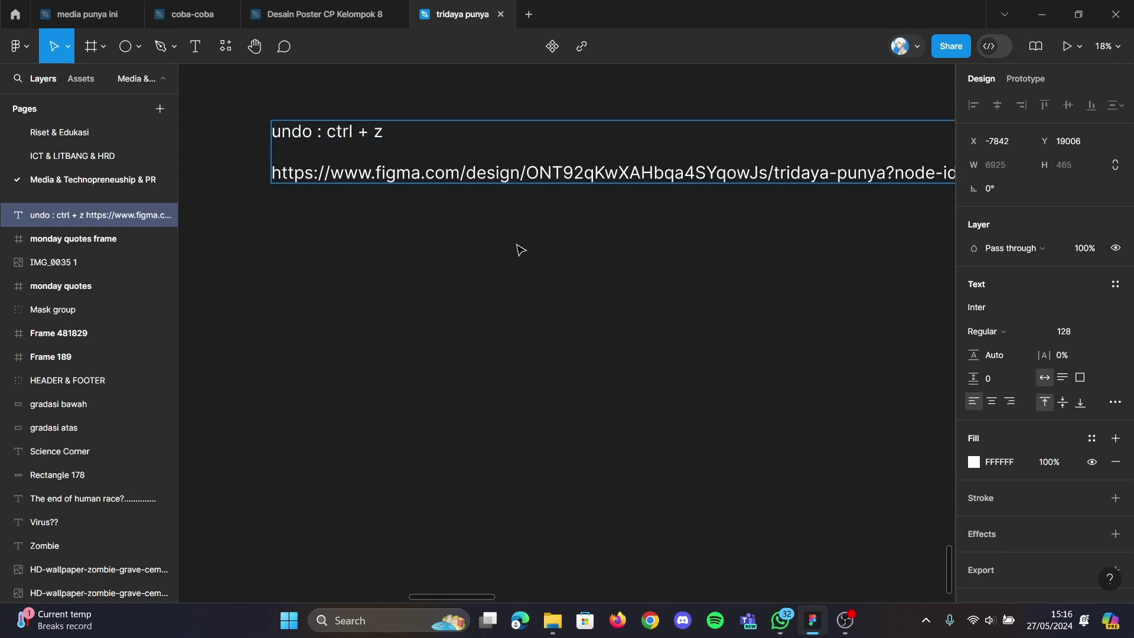
key(Escape)
Step: Narrow the text box to 2010 px wide so the link wraps into four lines
scroll(519, 247, down, 4)
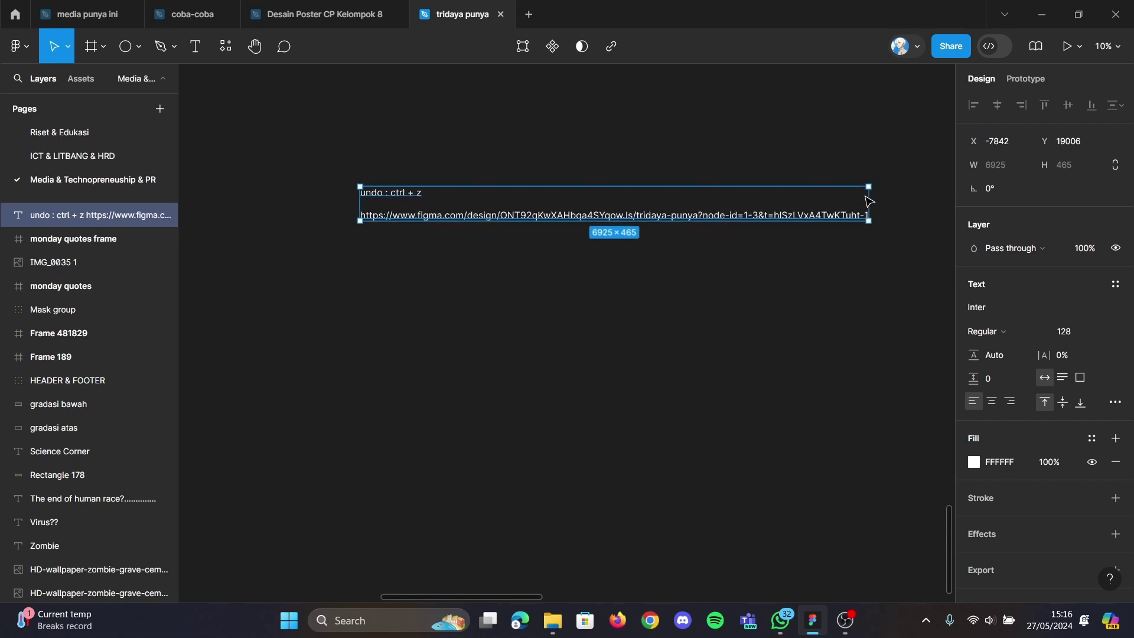
drag(869, 200, 508, 204)
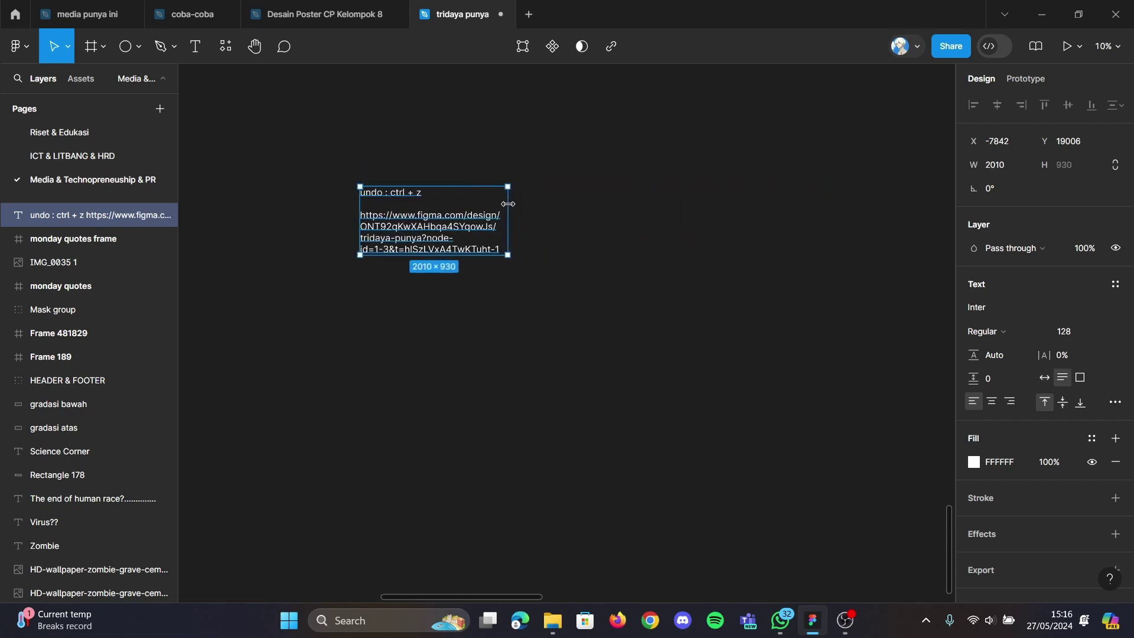
click(569, 230)
scroll(570, 230, right, 3)
scroll(570, 230, down, 1)
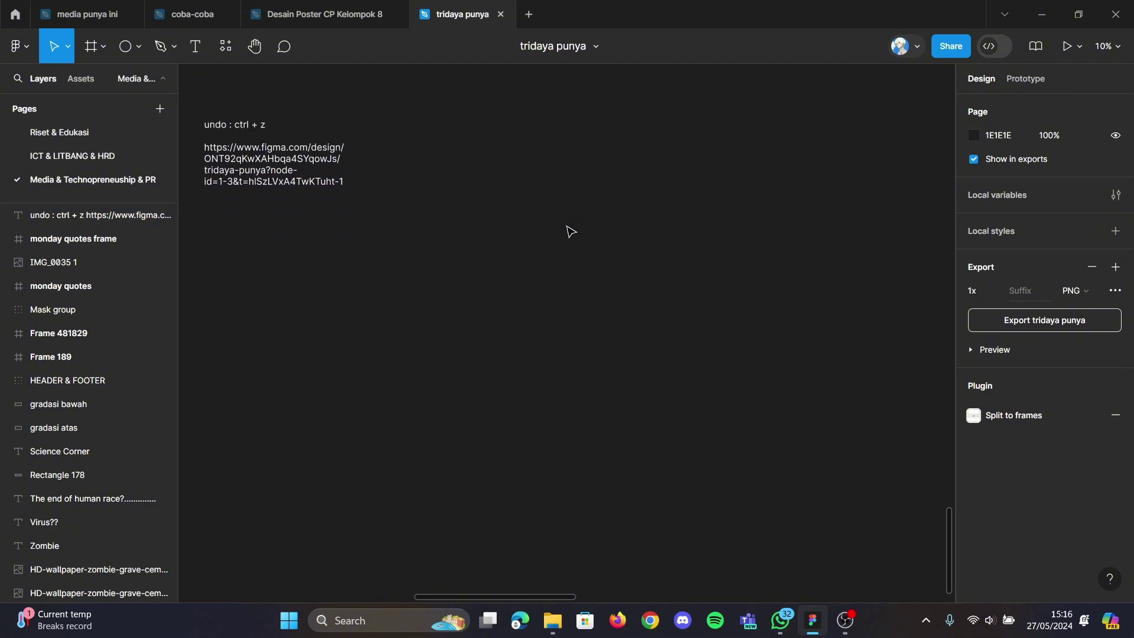
scroll(570, 231, down, 1)
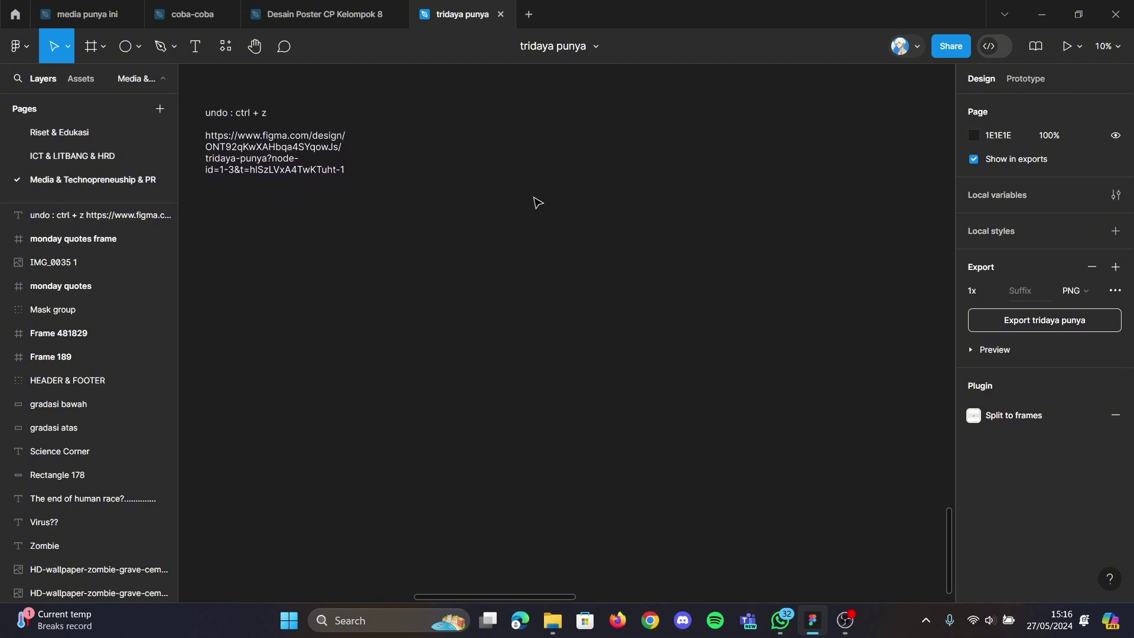
Step: Draw a wide white frame to the right of the text label
key(f)
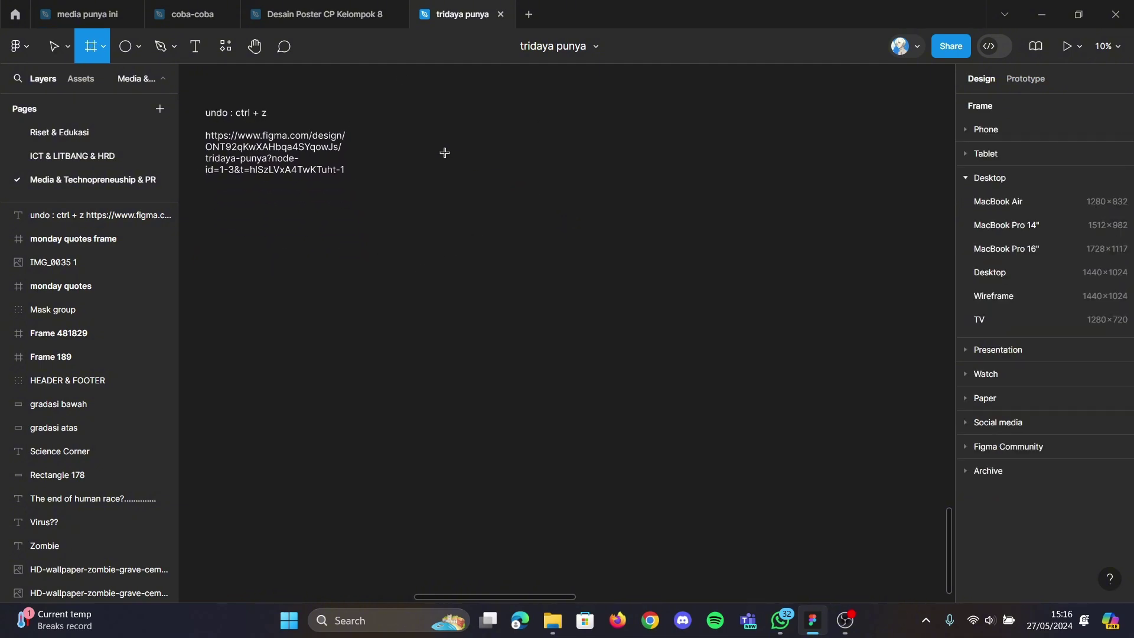
drag(445, 151, 923, 310)
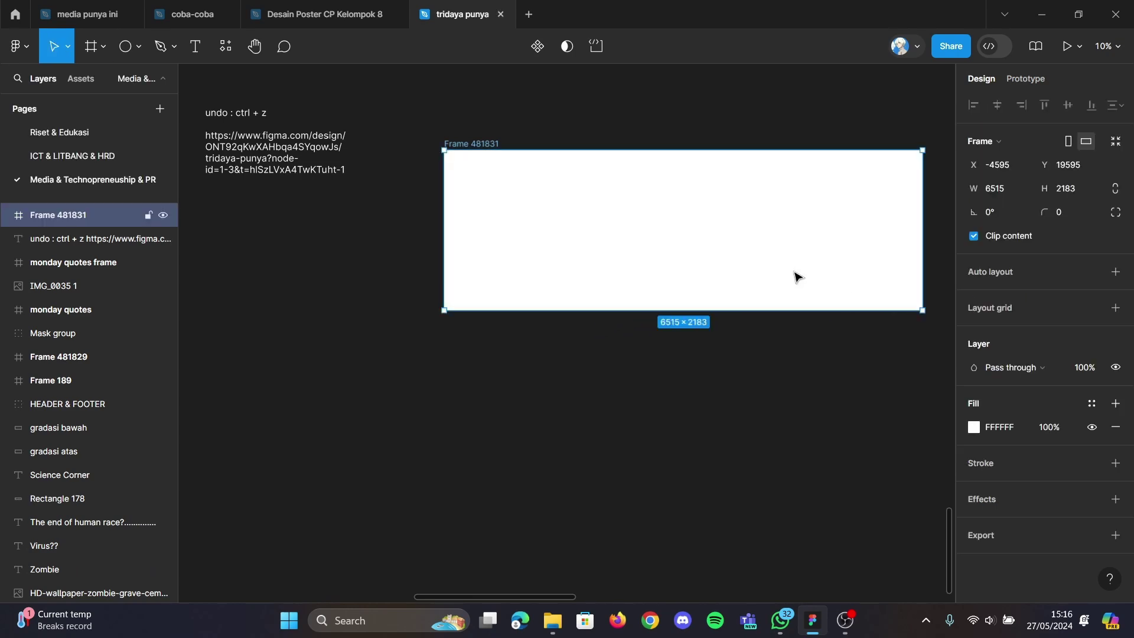
mouse_move(797, 276)
mouse_down()
mouse_move(631, 352)
mouse_move(610, 331)
mouse_move(623, 336)
mouse_up()
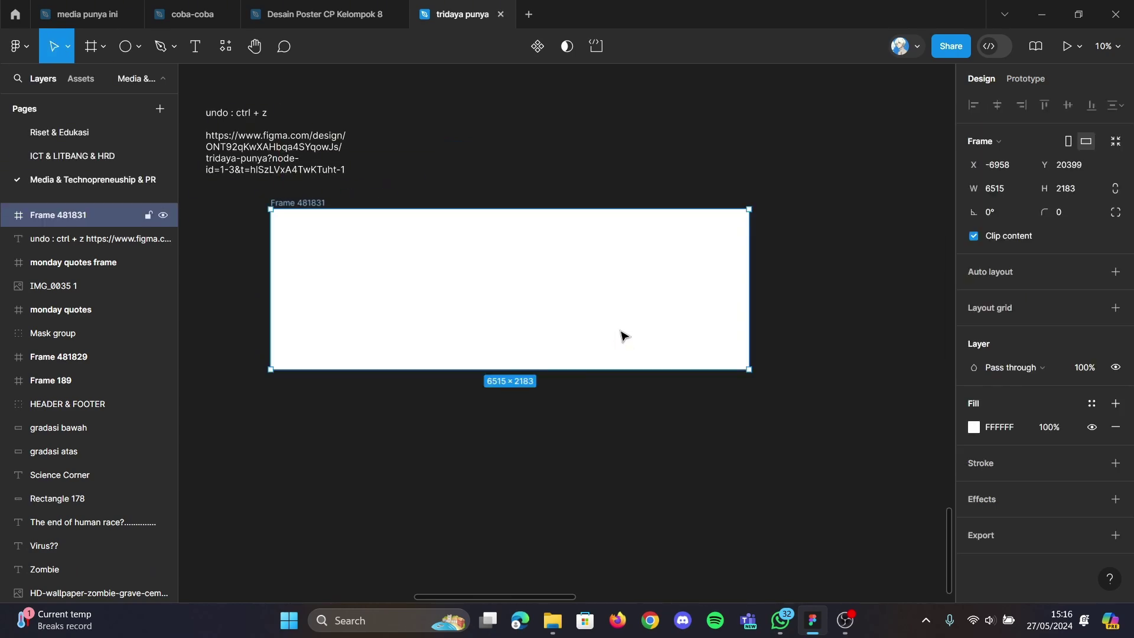
scroll(636, 320, up, 2)
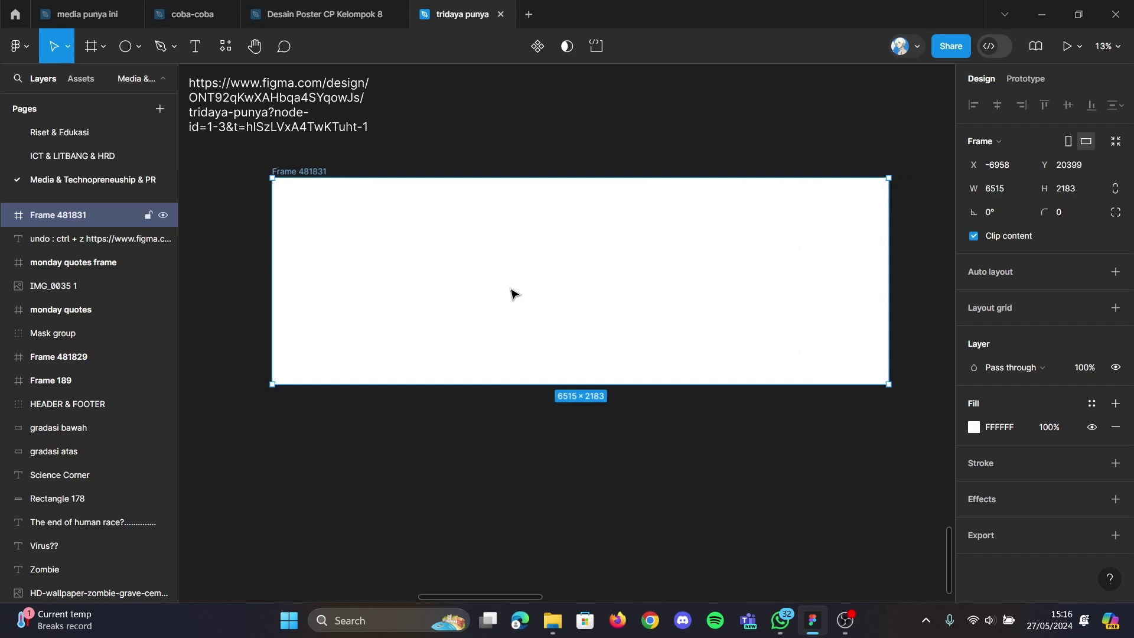
drag(641, 381, 640, 392)
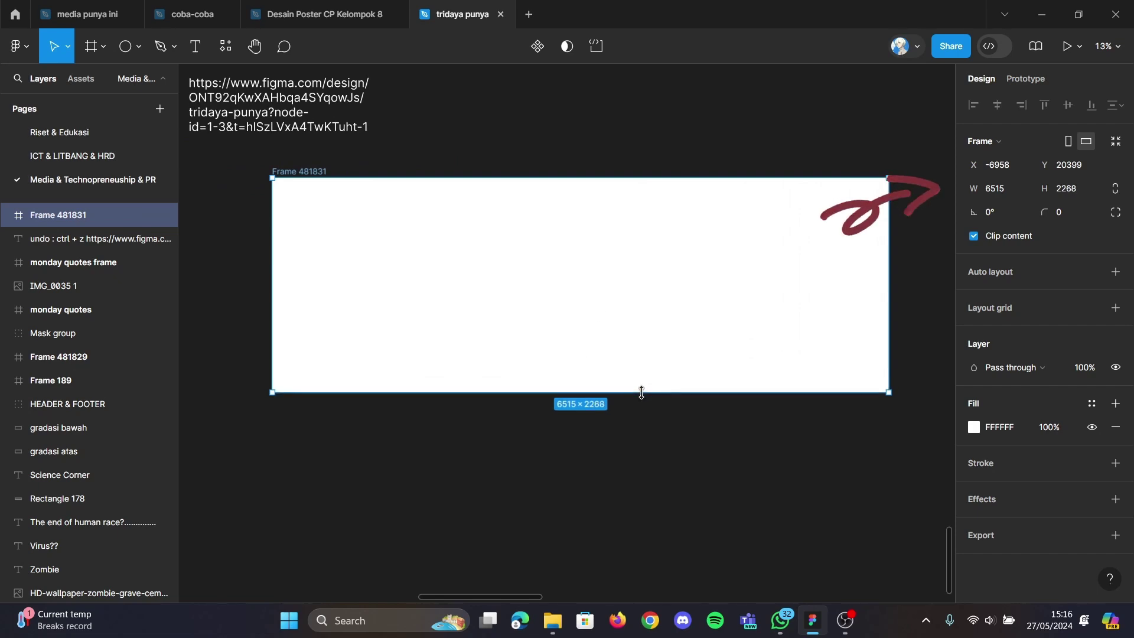
Step: Set Frame 481831's size to width 3240 and height 1350
click(1019, 182)
double_click(1019, 186)
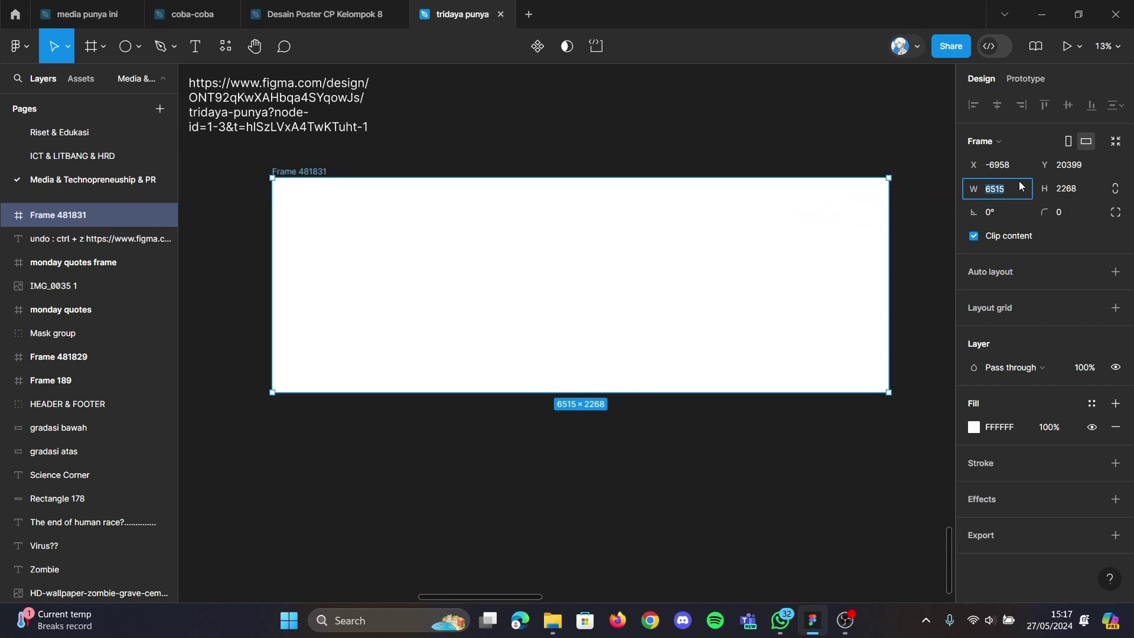
key(Down)
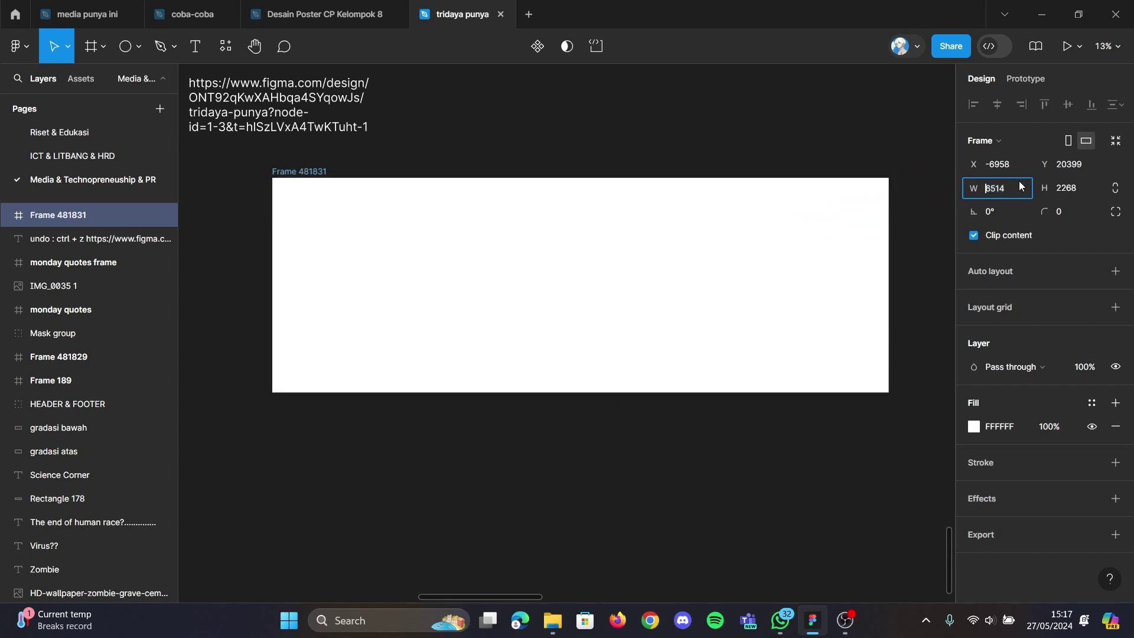
key(Return)
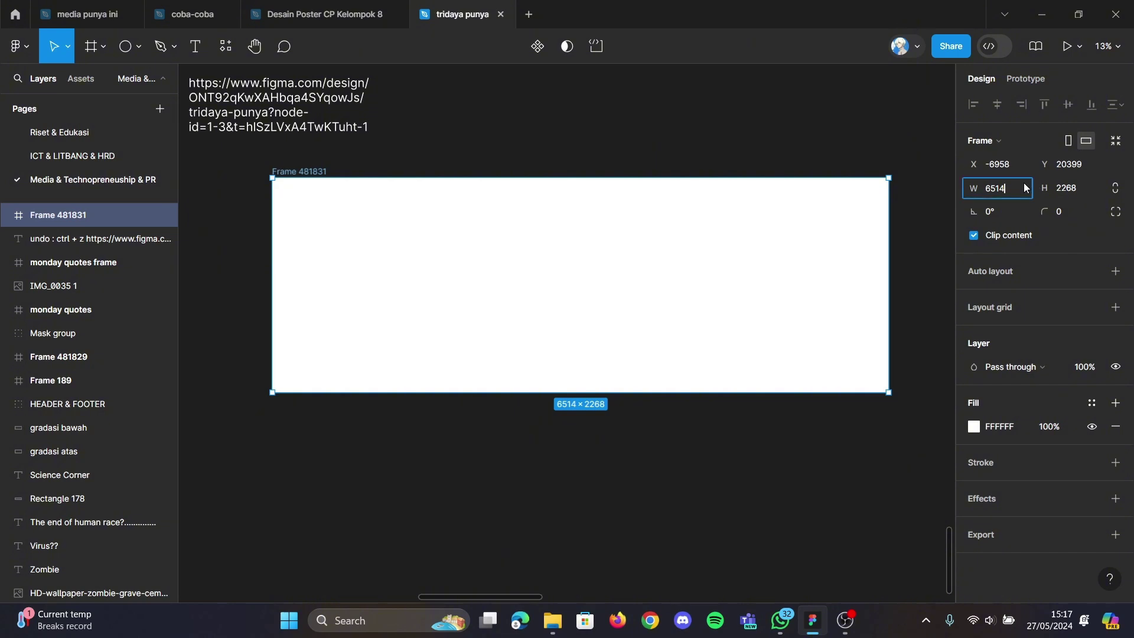
key(Num_Lock)
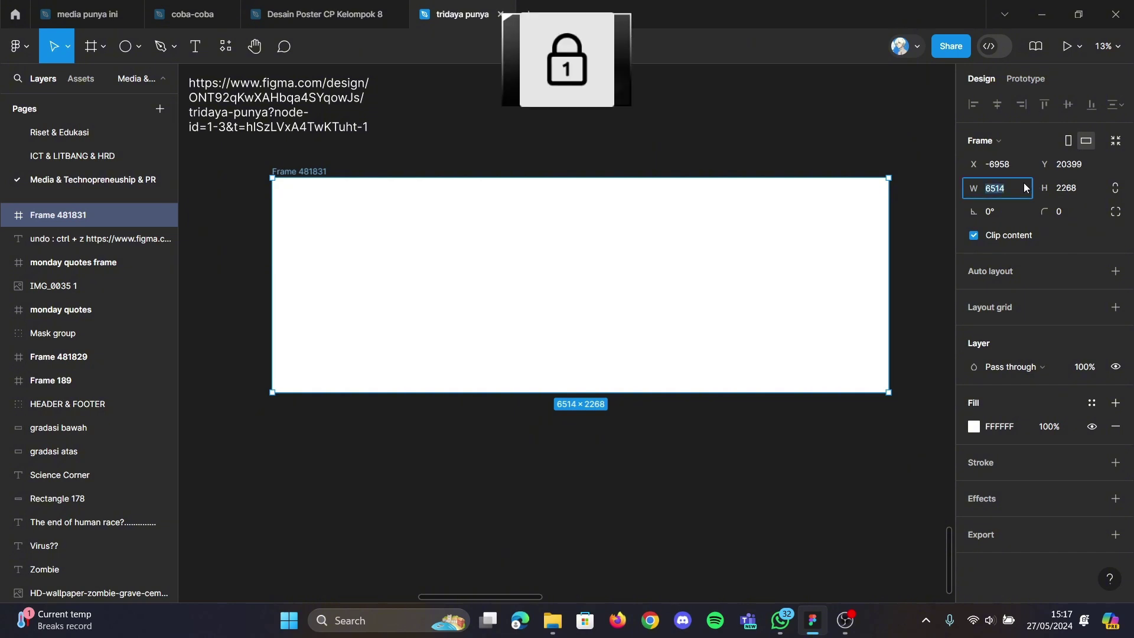
text(3240)
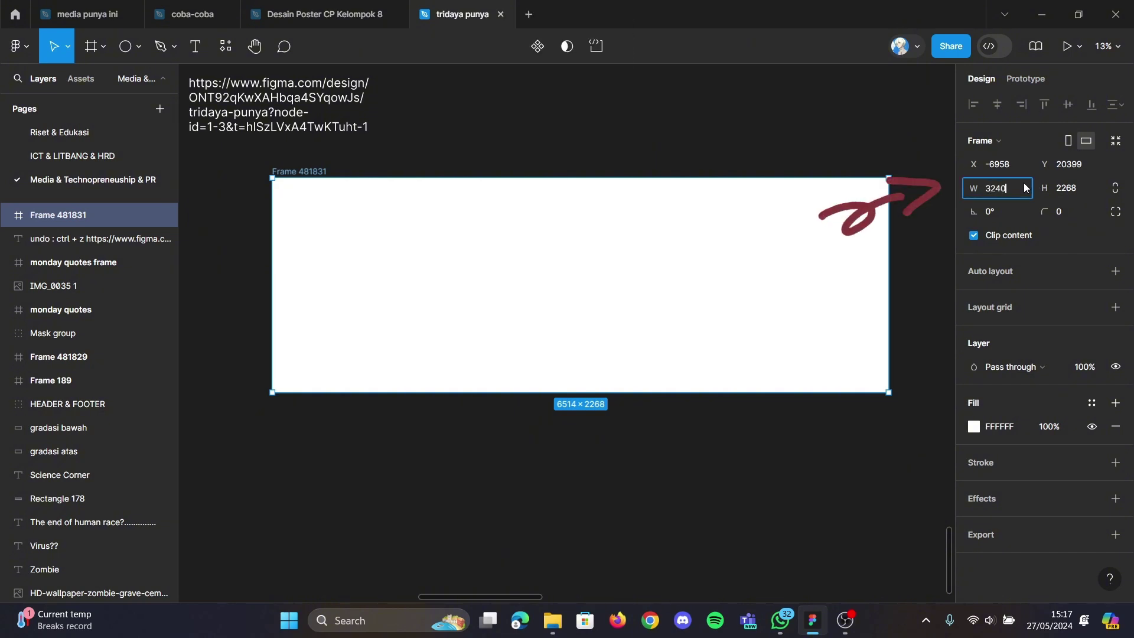
key(Return)
click(1068, 189)
text(1350)
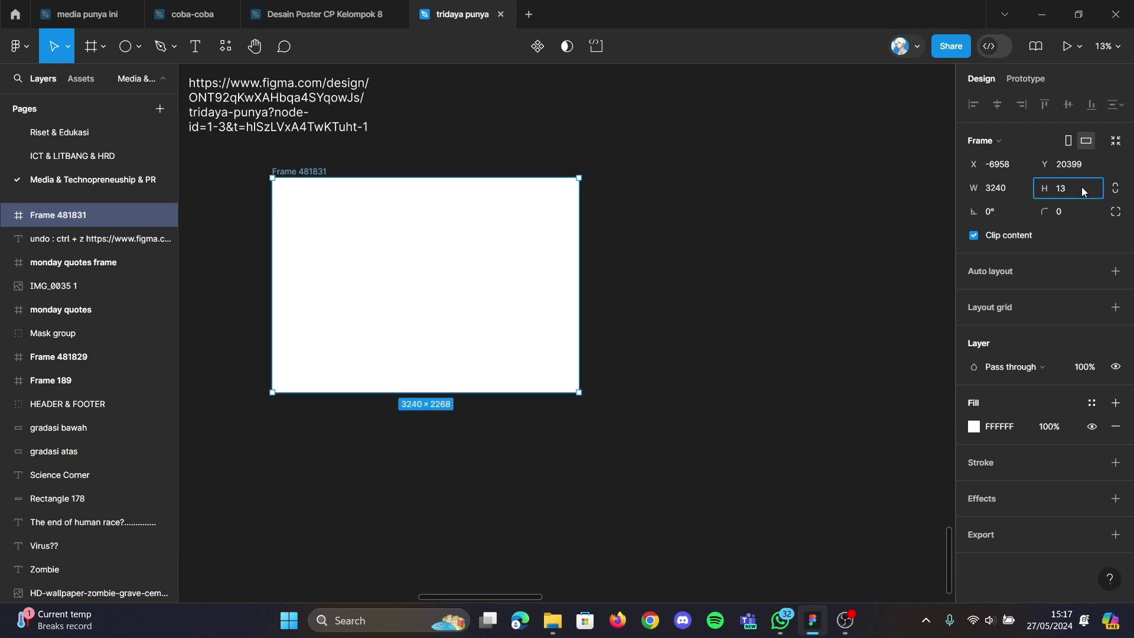
click(783, 210)
scroll(787, 209, left, 5)
scroll(787, 209, up, 3)
scroll(787, 209, left, 4)
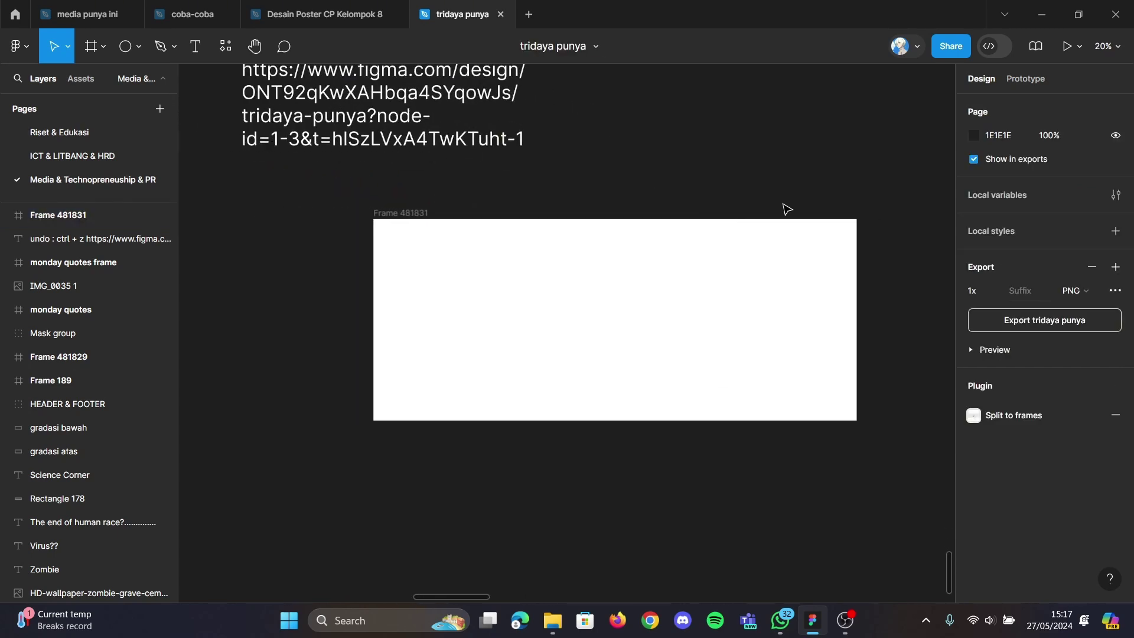
scroll(787, 209, left, 1)
scroll(672, 304, right, 3)
scroll(671, 302, left, 2)
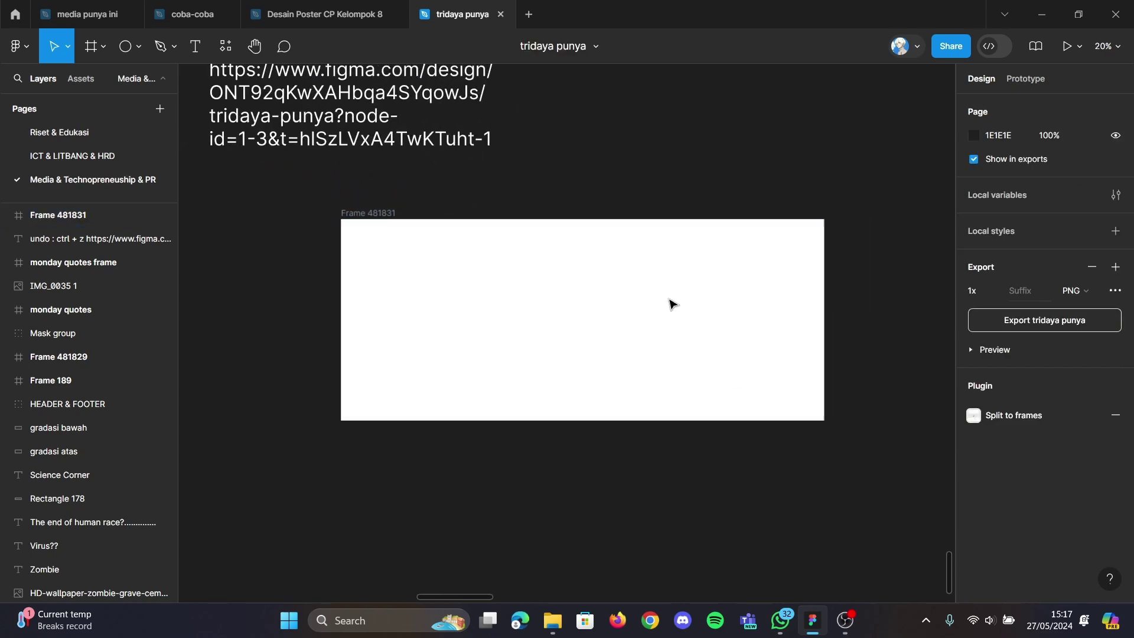
scroll(671, 301, left, 1)
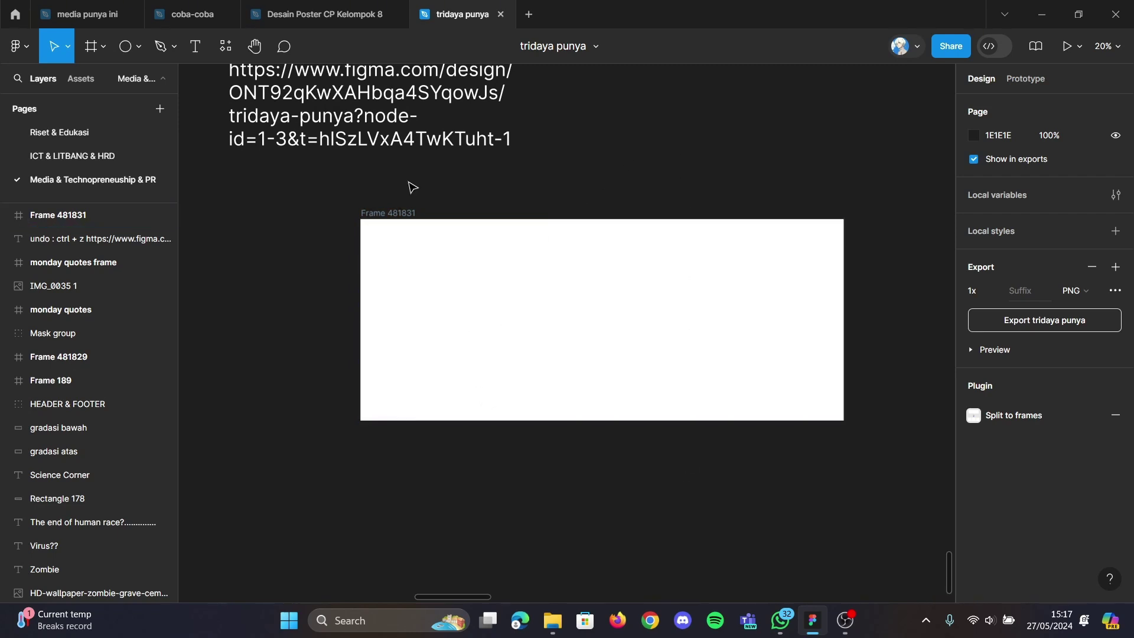
Step: Add a layout grid of size 1080 to Frame 481831 and adjust its colour opacity
click(408, 218)
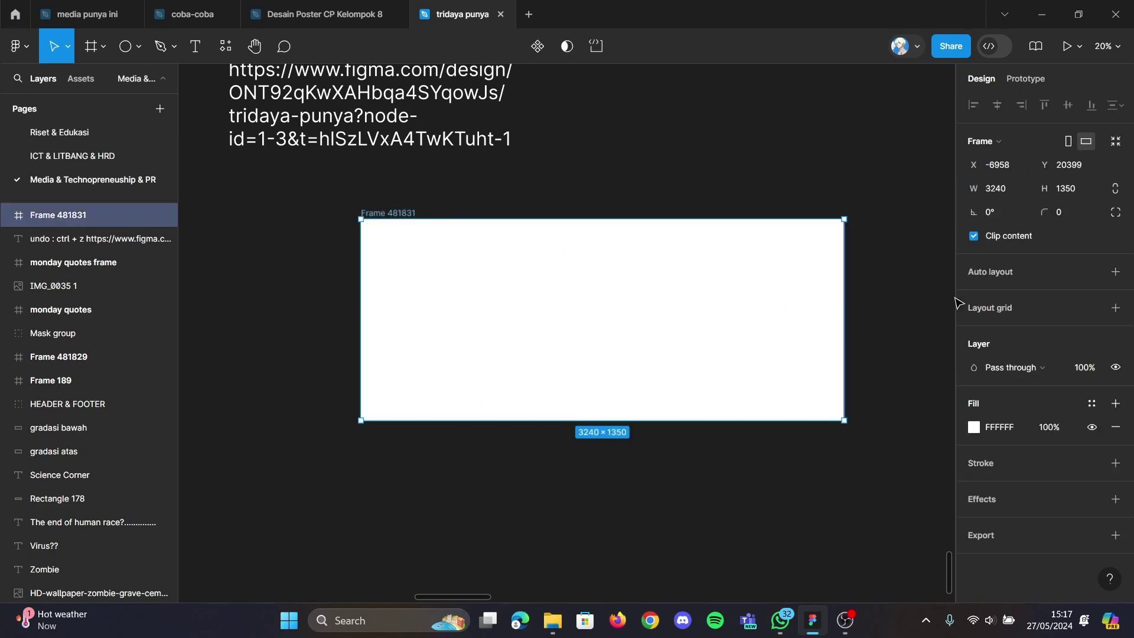
click(988, 306)
click(972, 332)
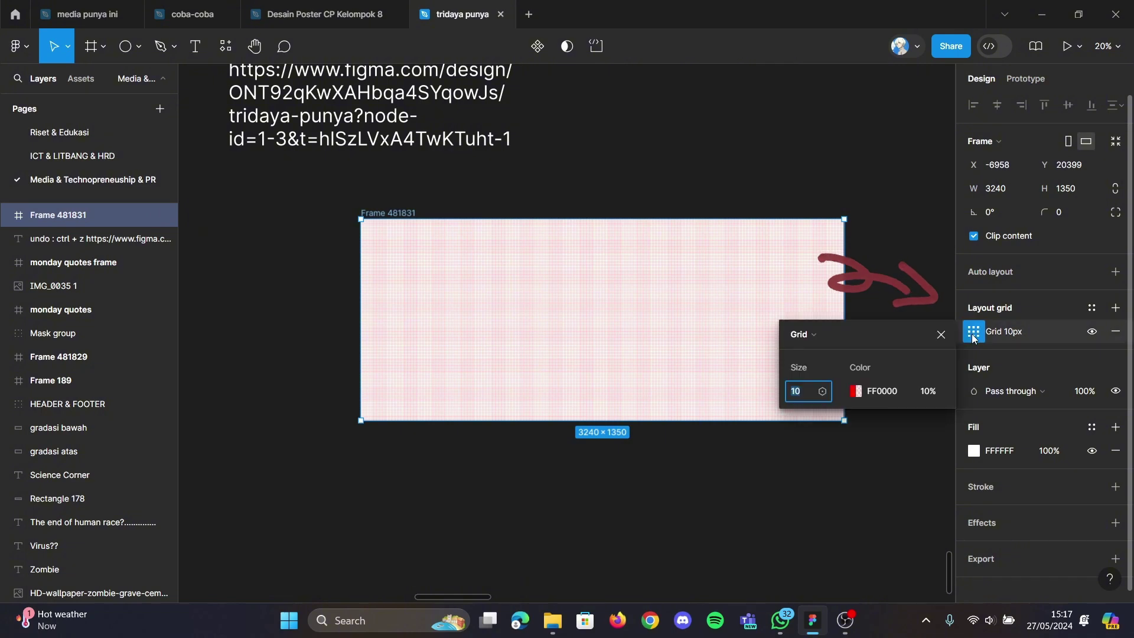
click(814, 396)
text(80)
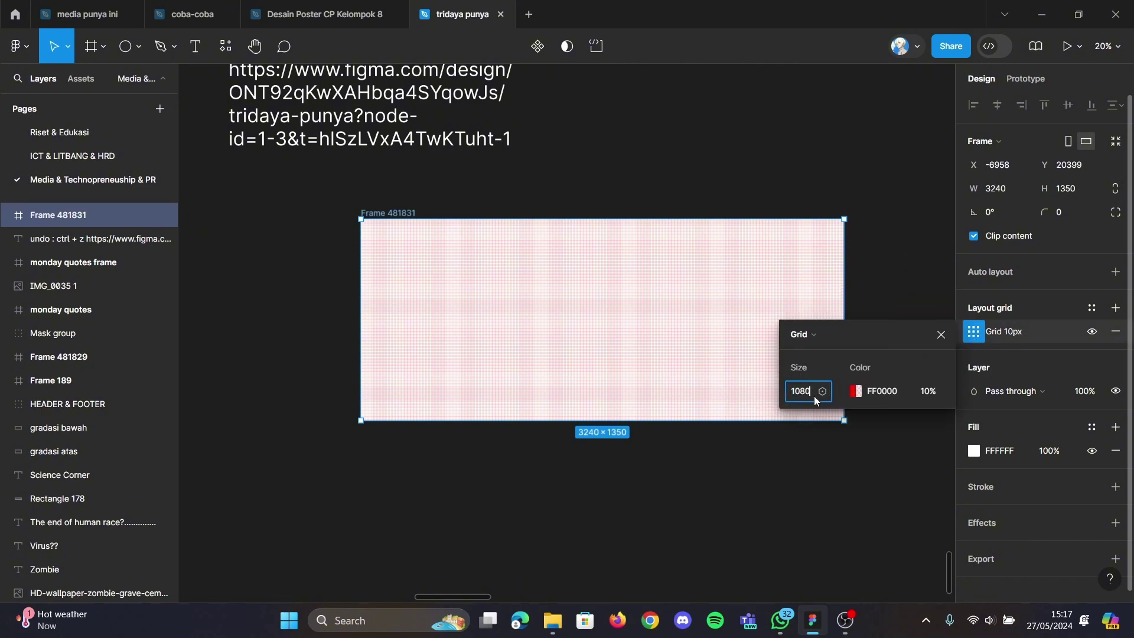
key(Return)
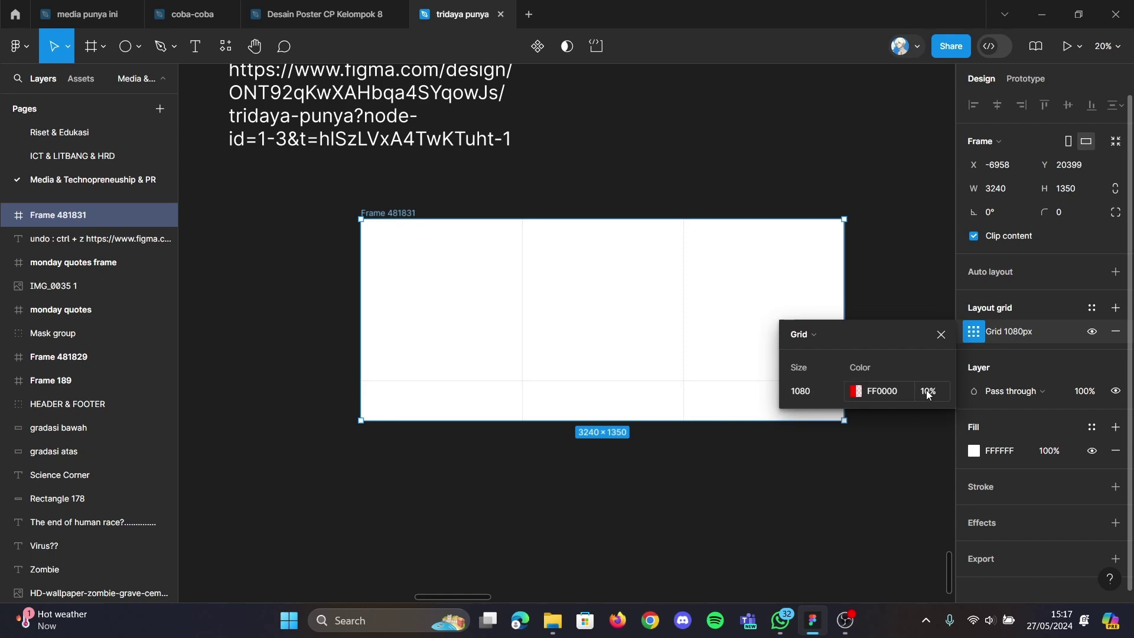
click(926, 390)
Step: Close the grid settings and review the canvas with Frame 481831 deselected
key(Escape)
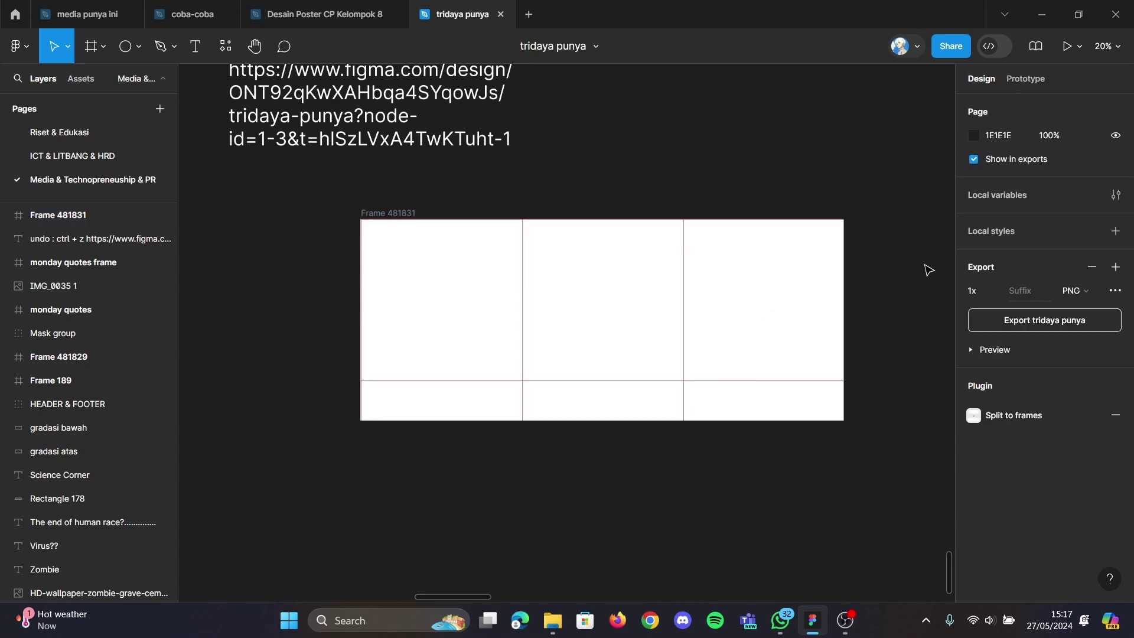
scroll(597, 200, up, 3)
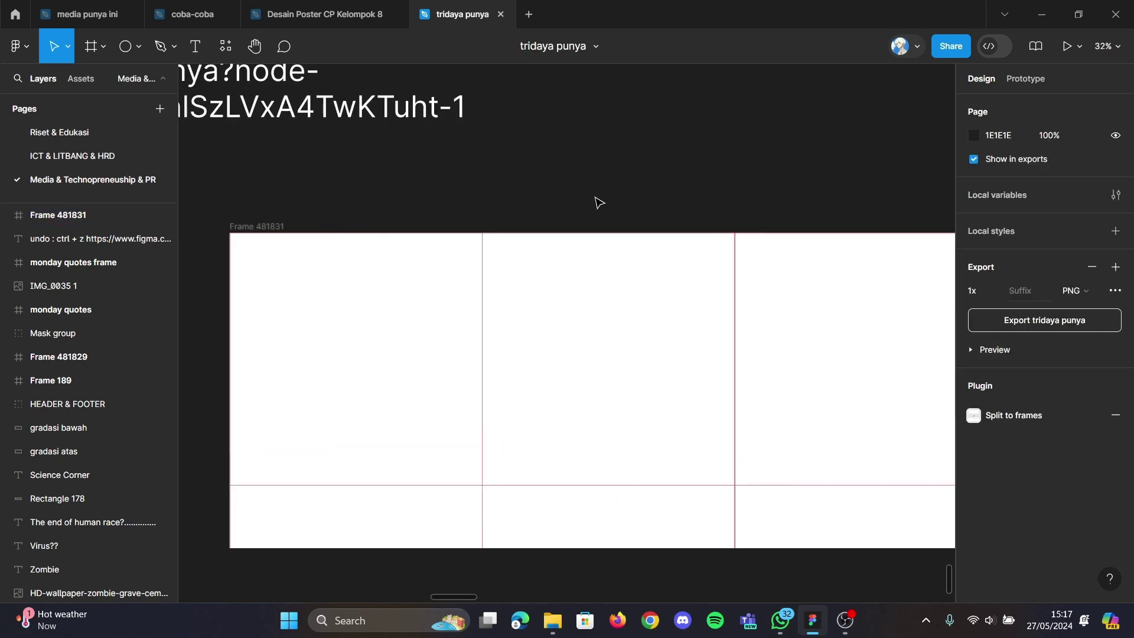
scroll(597, 201, up, 1)
scroll(597, 201, down, 4)
scroll(597, 201, down, 2)
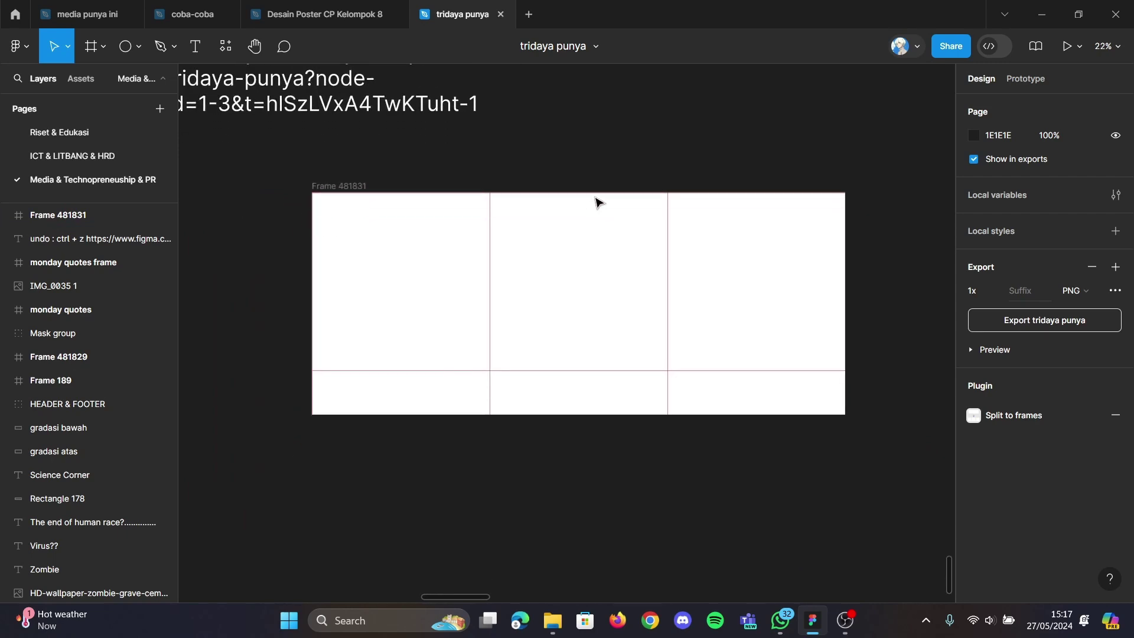
click(554, 200)
key(Escape)
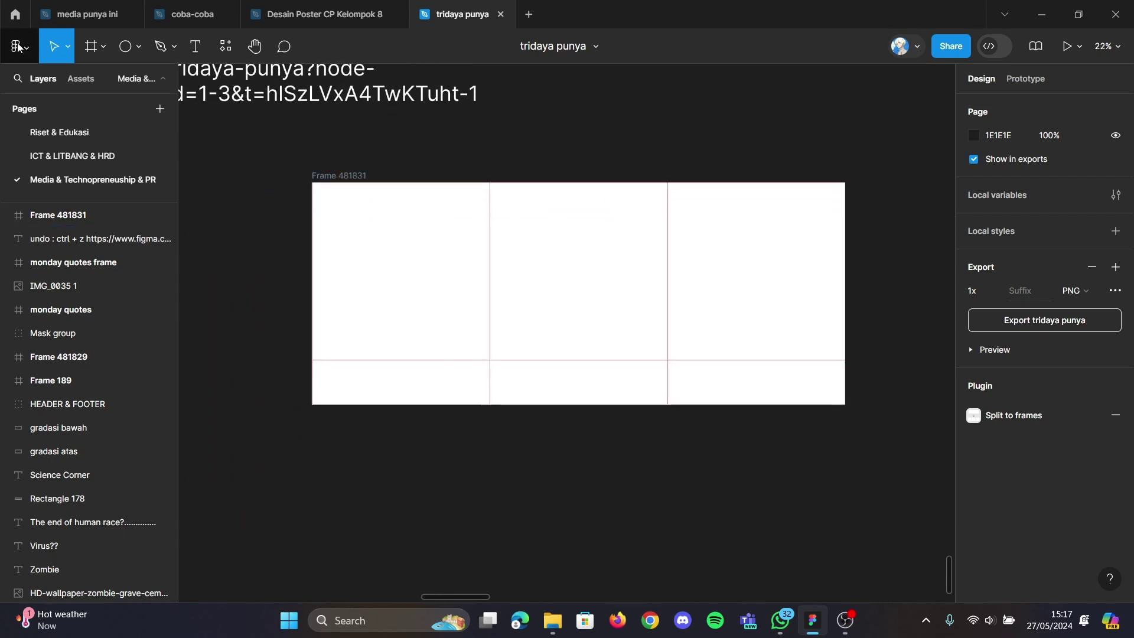
Step: Drag photo IMG_0824 from File Explorer's Downloads folder onto the Figma canvas
click(18, 46)
mouse_move(71, 112)
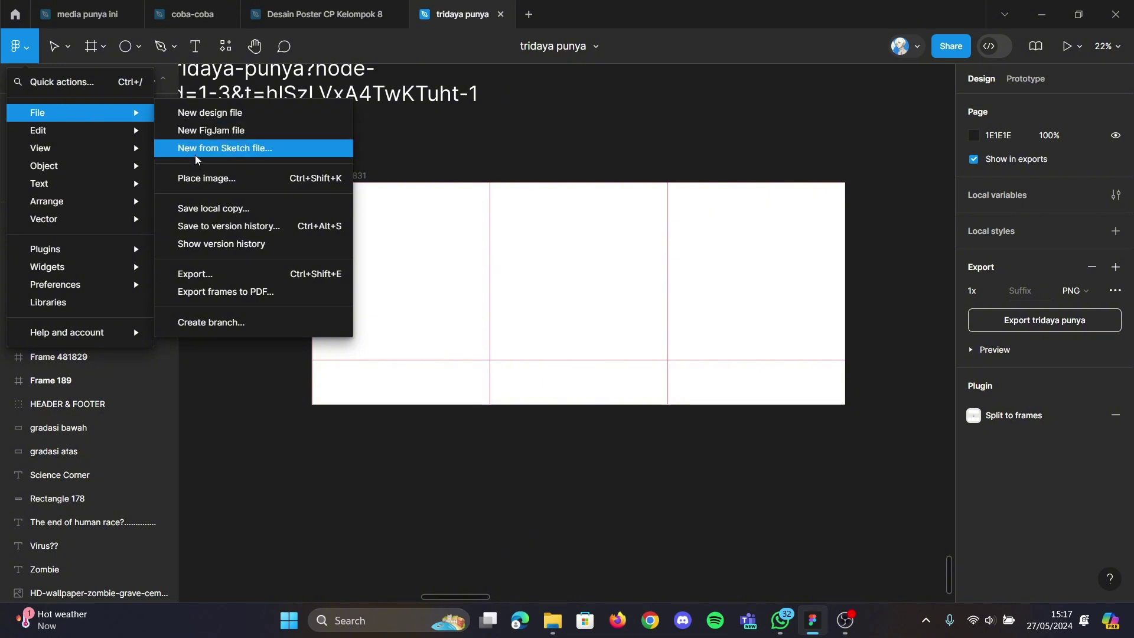
click(472, 158)
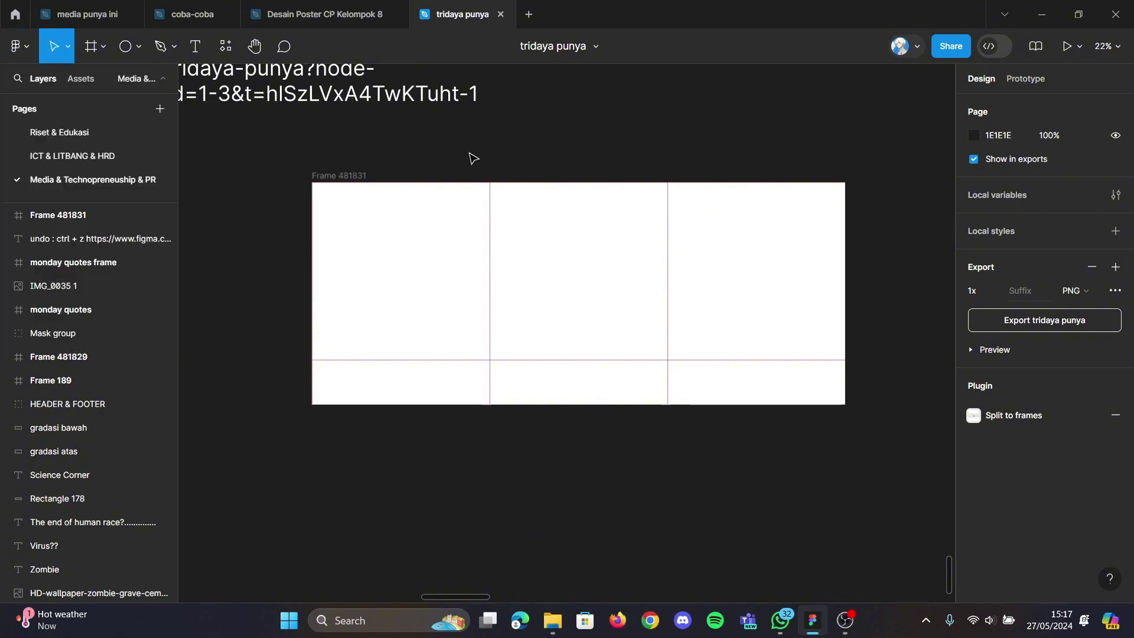
scroll(473, 158, right, 2)
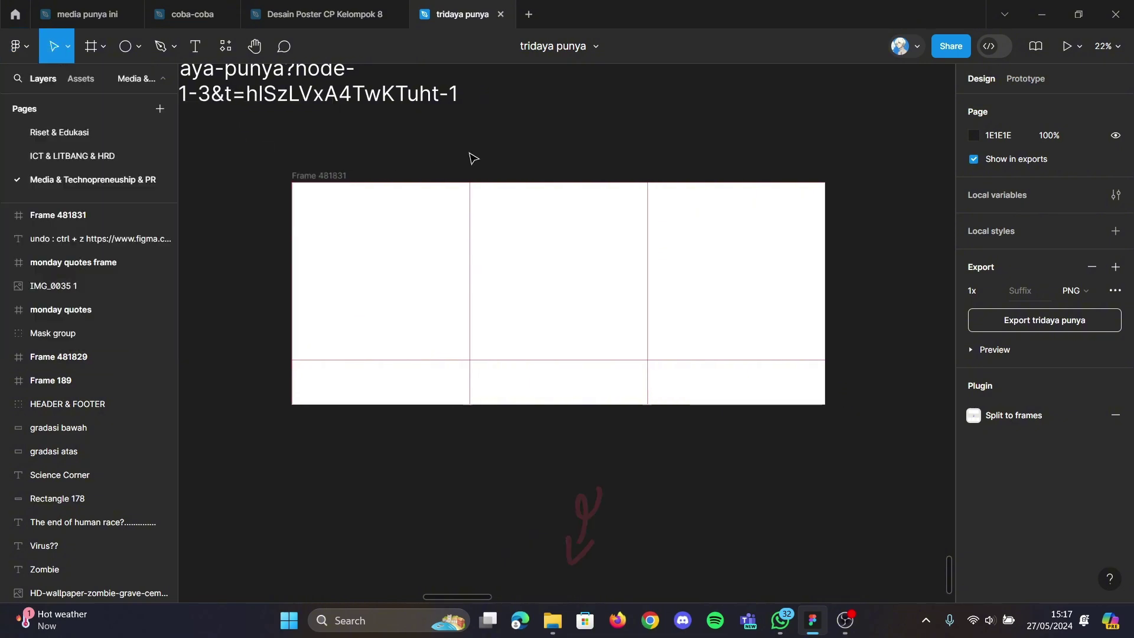
click(552, 620)
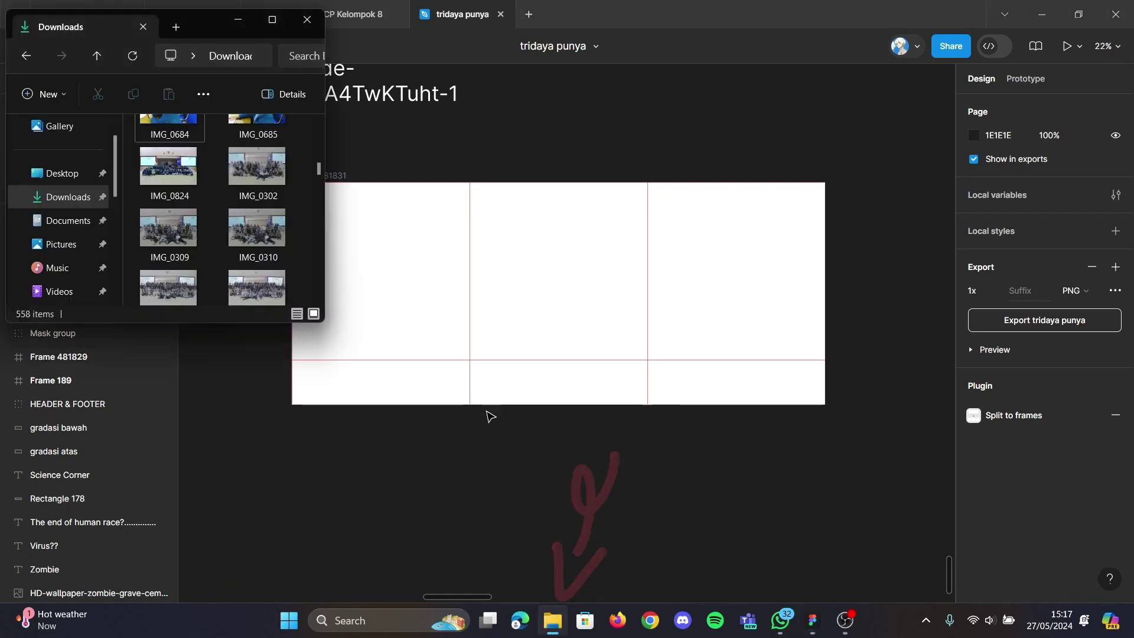
drag(176, 160, 478, 504)
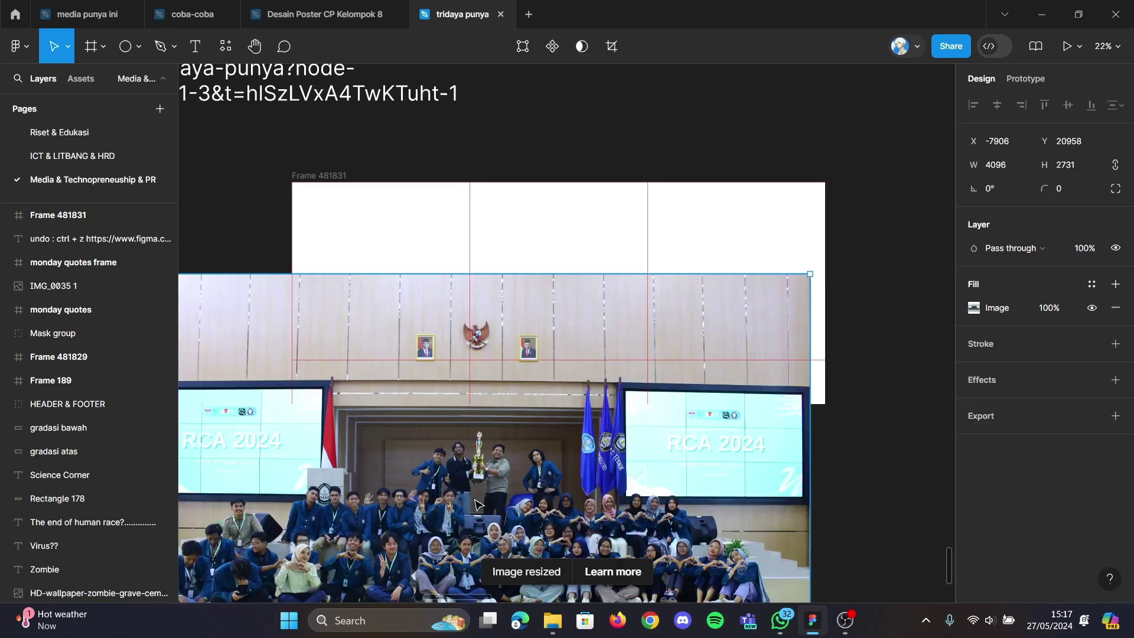
Step: Move the group photo onto Frame 481831 and trim it to 3240 × 1439
scroll(477, 503, down, 3)
scroll(477, 503, down, 3)
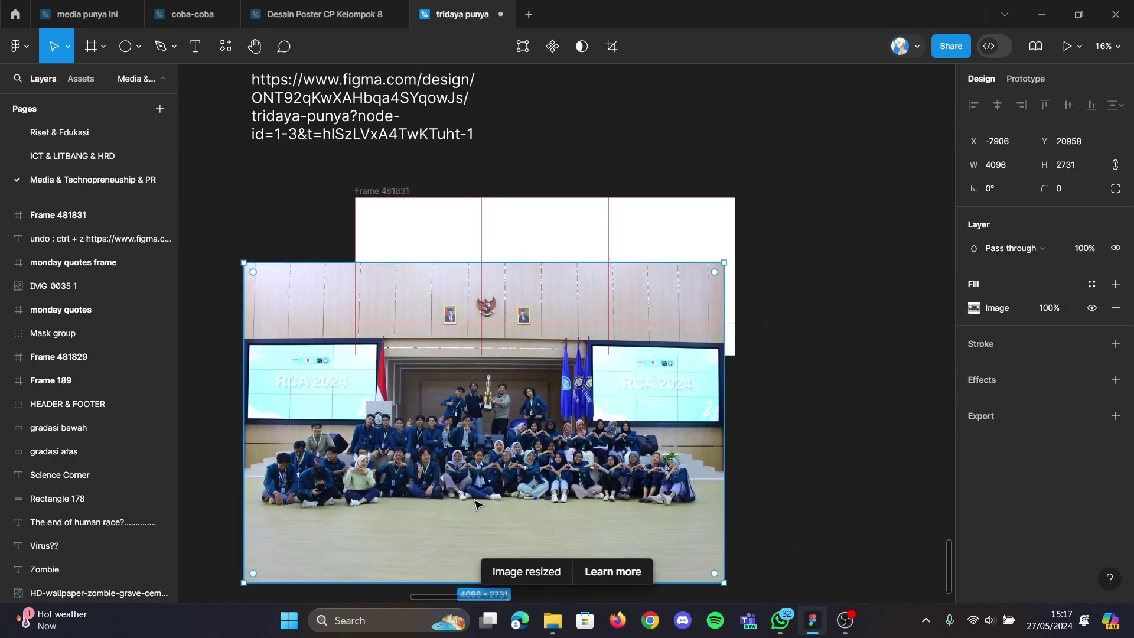
mouse_move(477, 503)
mouse_down()
mouse_move(533, 386)
mouse_move(531, 349)
mouse_up()
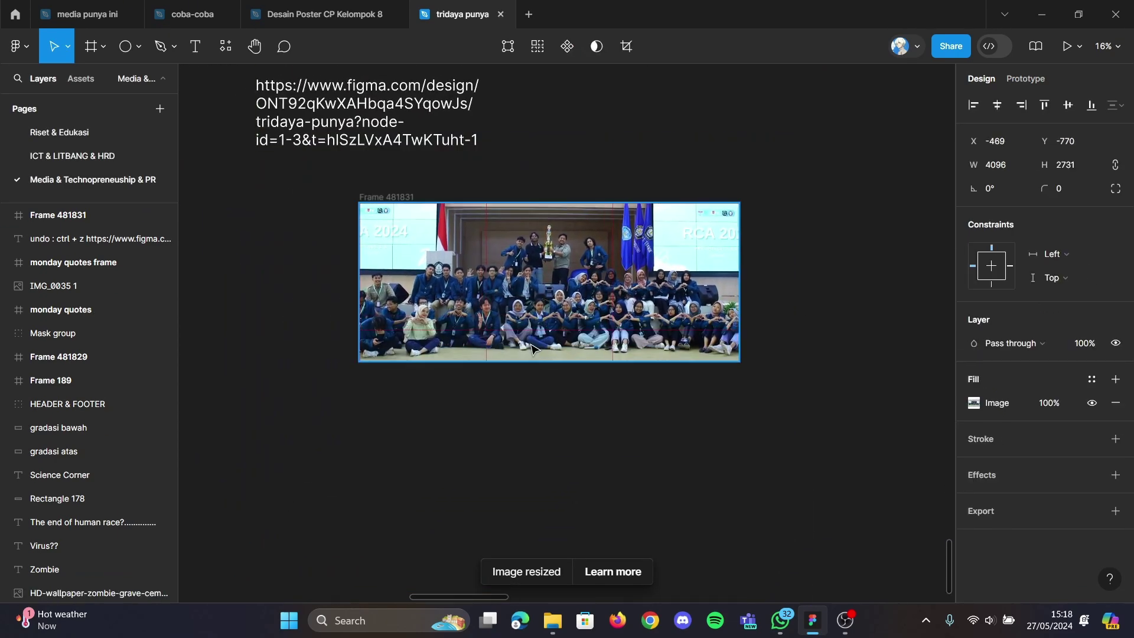
scroll(531, 349, down, 3)
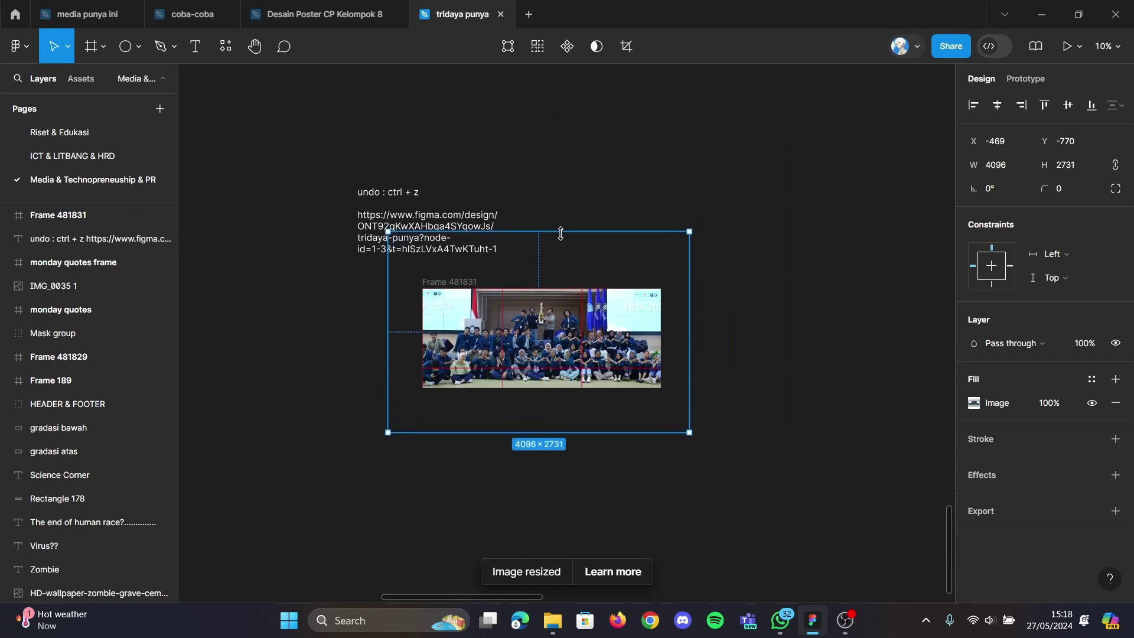
drag(561, 232, 565, 281)
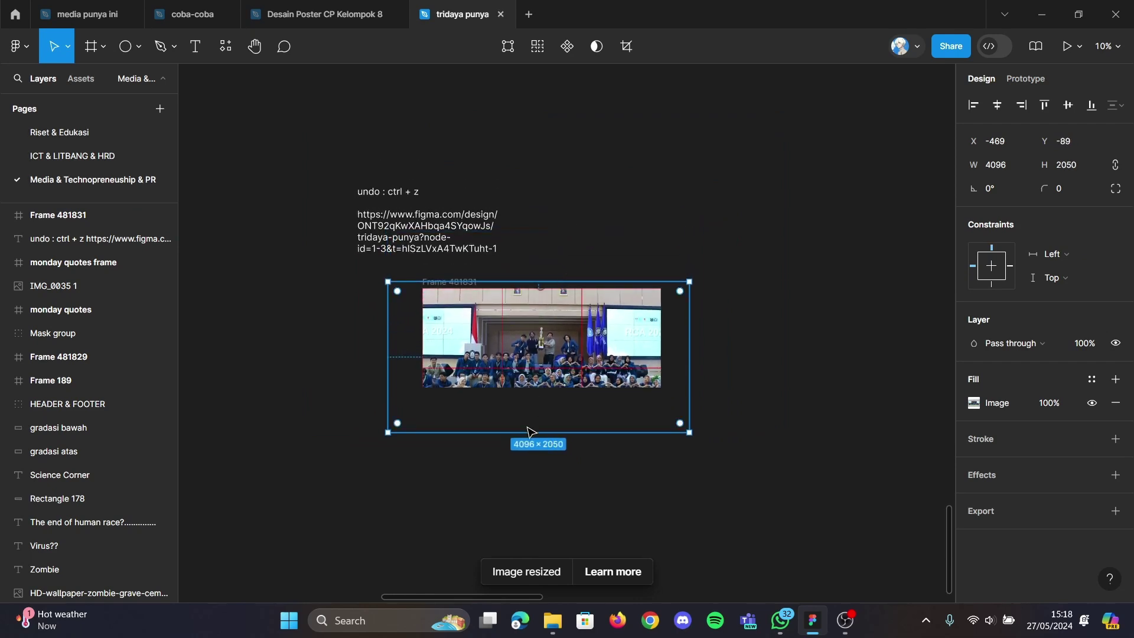
drag(529, 434, 527, 388)
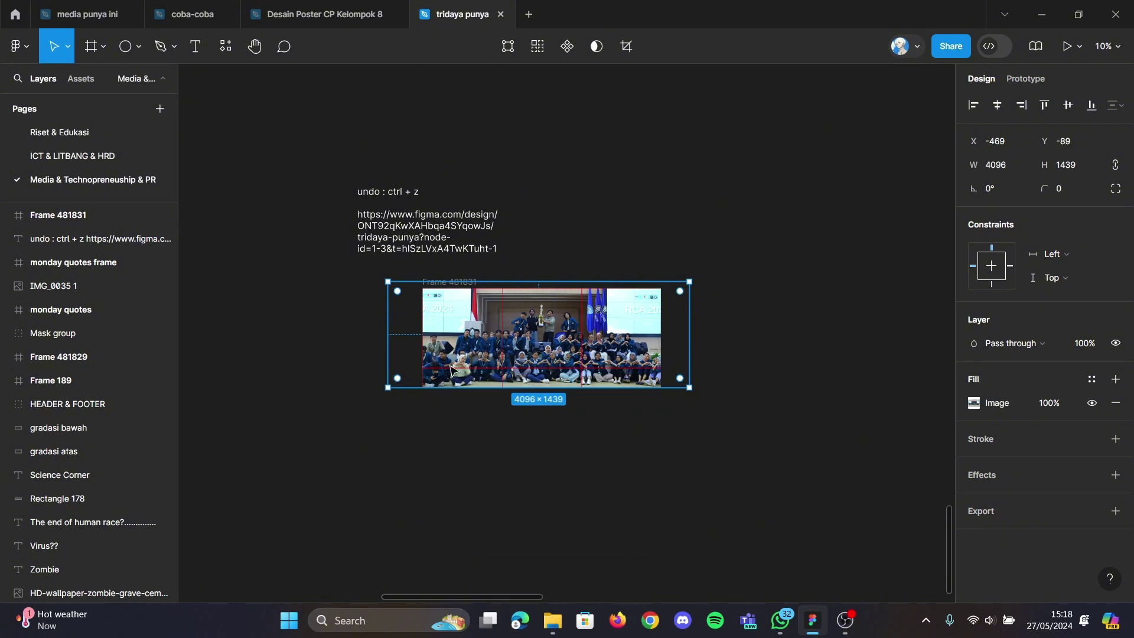
drag(387, 339, 421, 341)
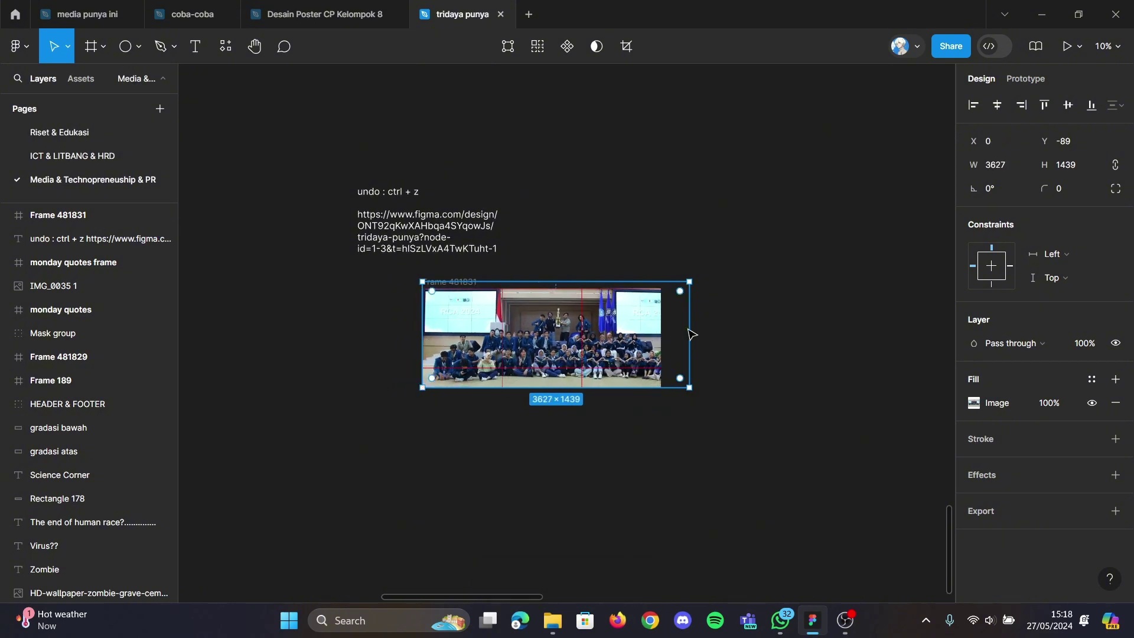
drag(688, 335, 662, 336)
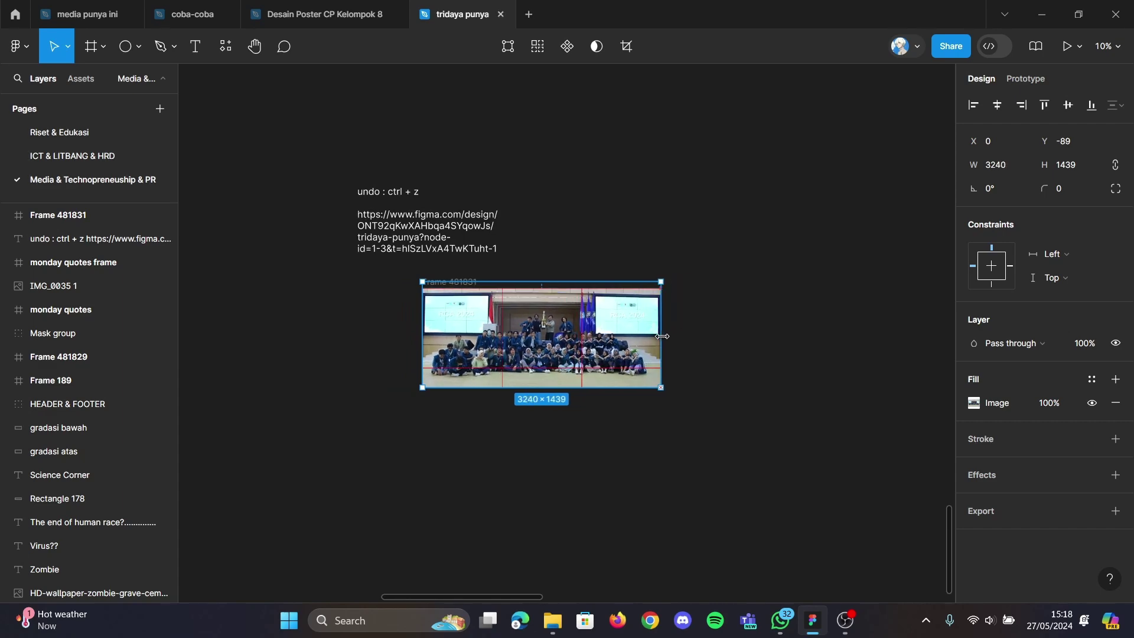
scroll(561, 305, up, 5)
scroll(561, 305, left, 1)
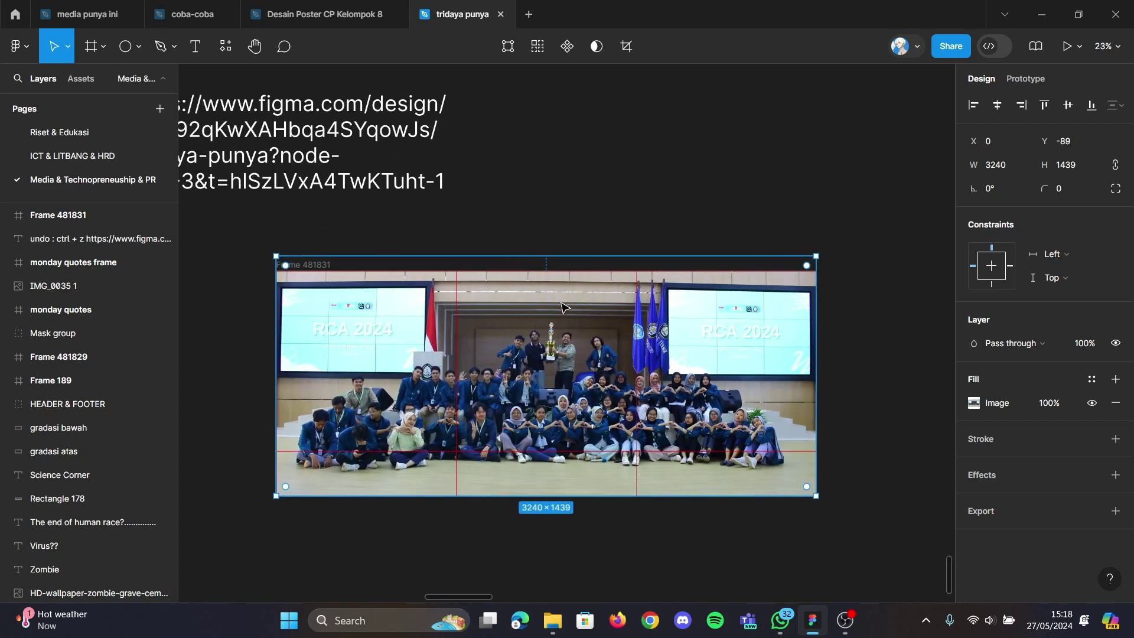
click(593, 183)
scroll(593, 184, down, 1)
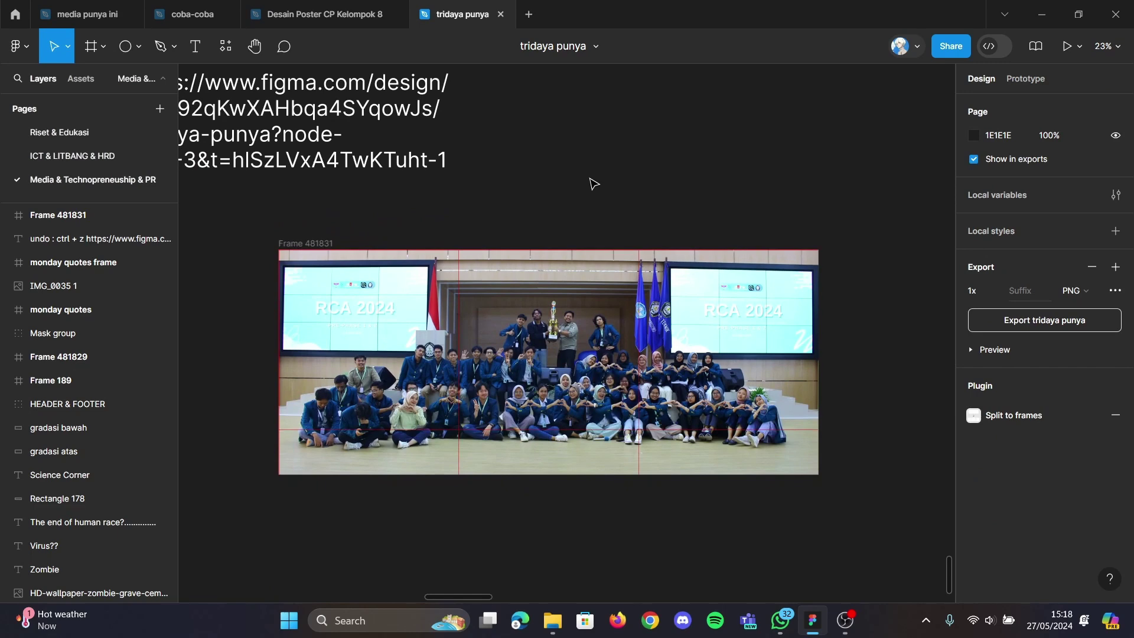
Step: Drop IMG_0824 1's saturation to zero and slightly adjust its exposure and contrast
click(489, 372)
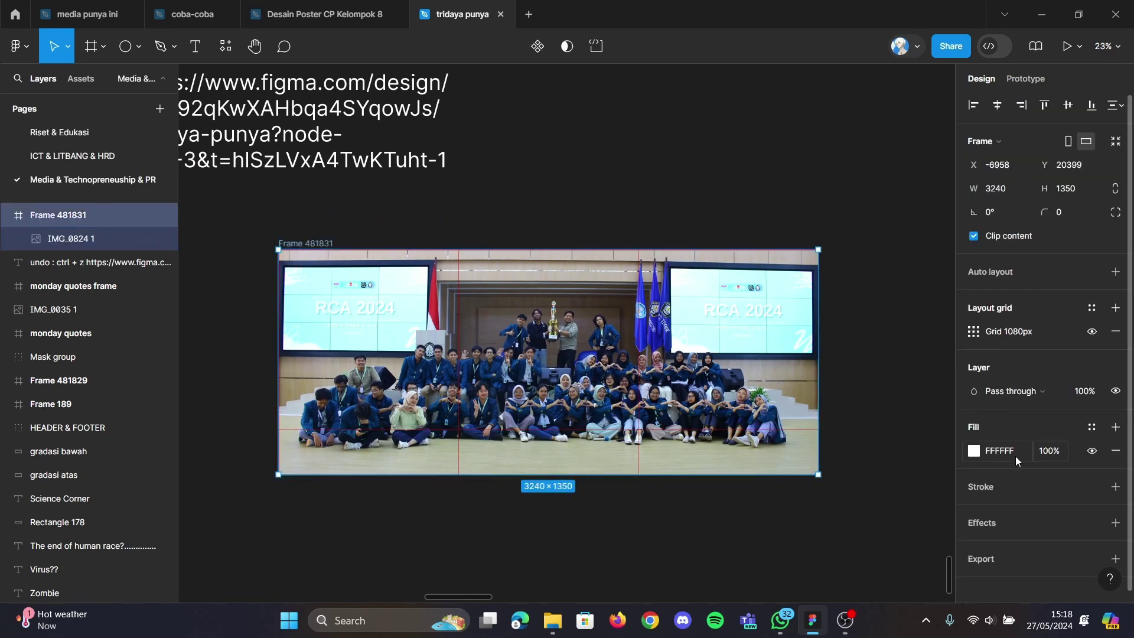
click(974, 451)
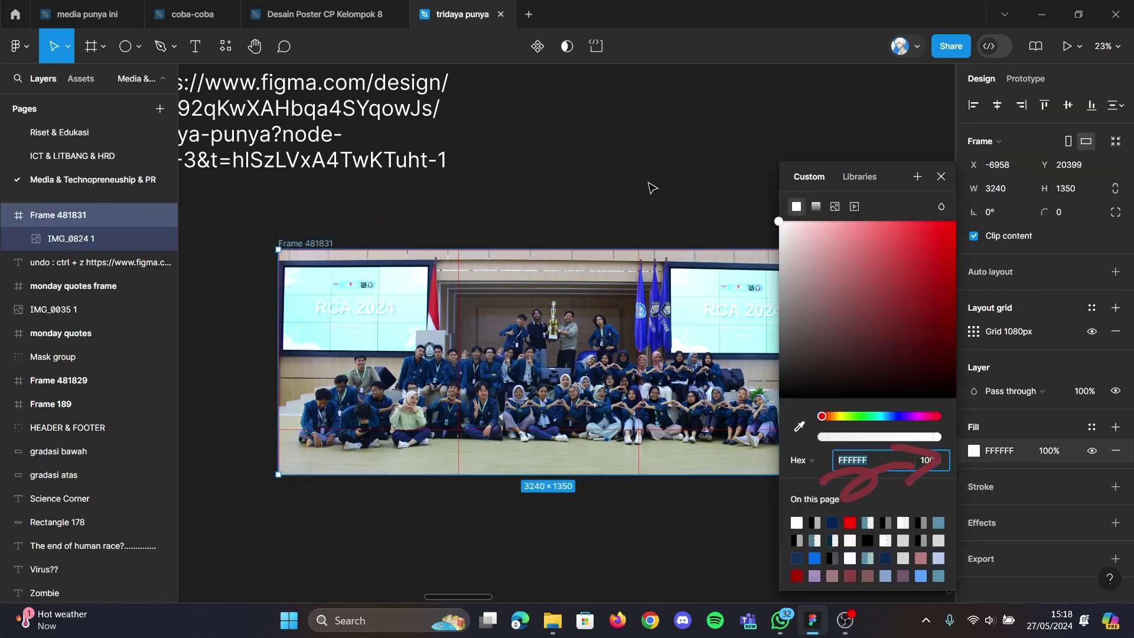
click(135, 239)
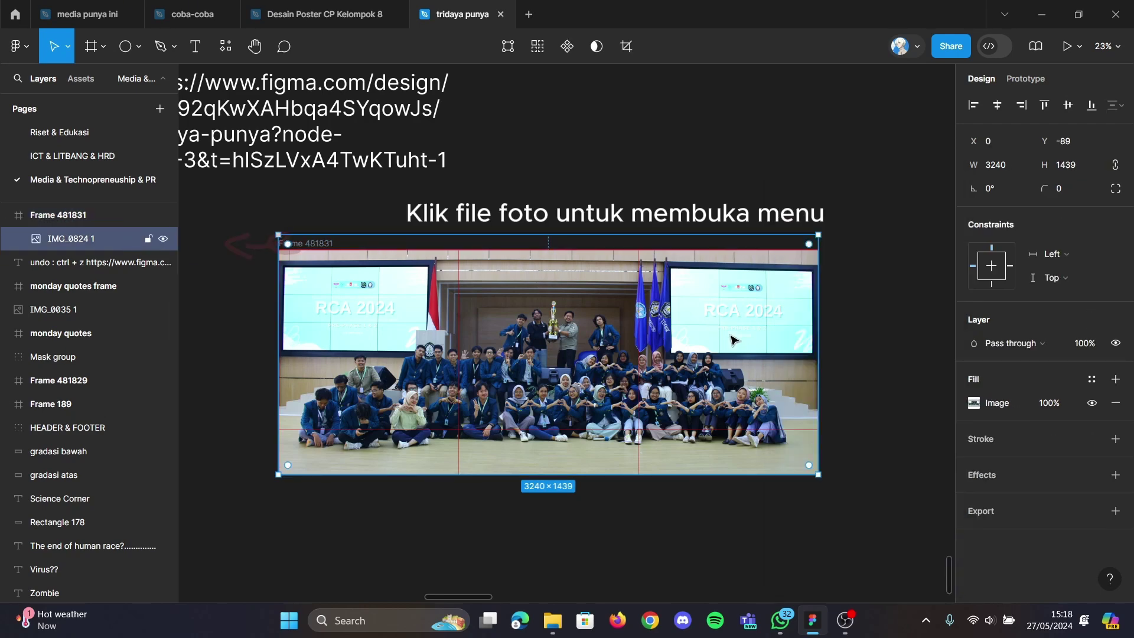
click(973, 403)
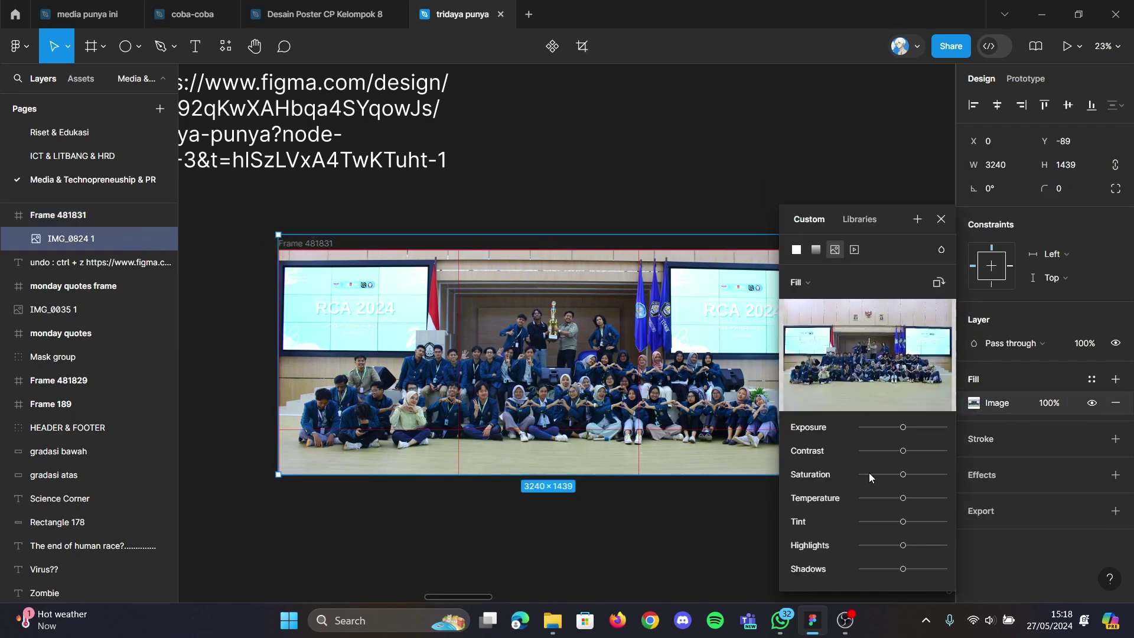
click(862, 474)
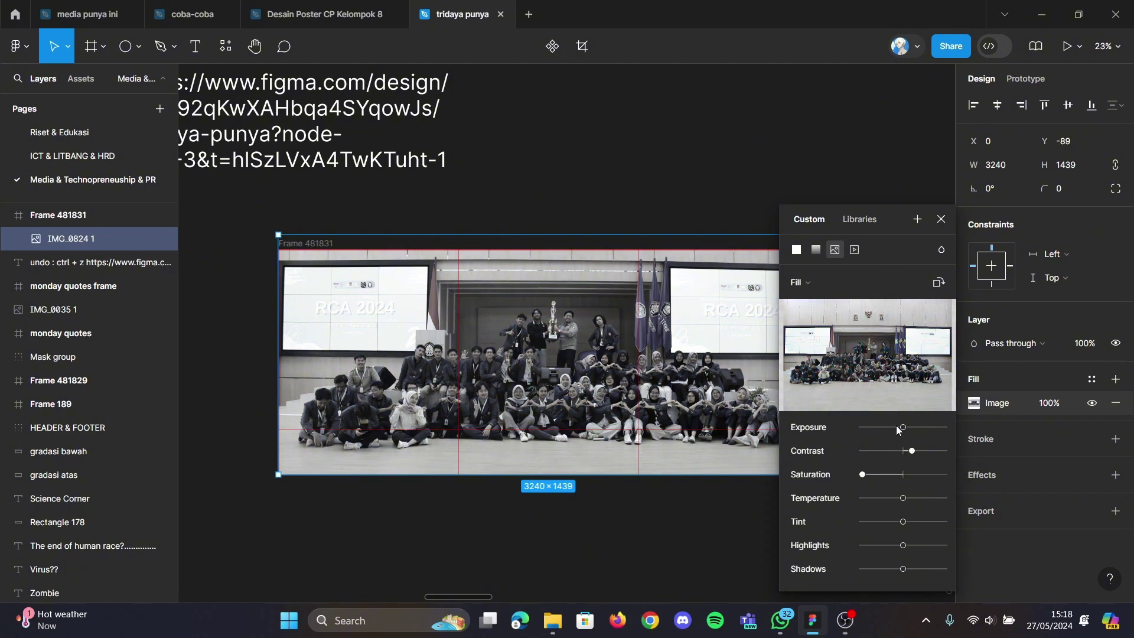
drag(896, 429, 902, 432)
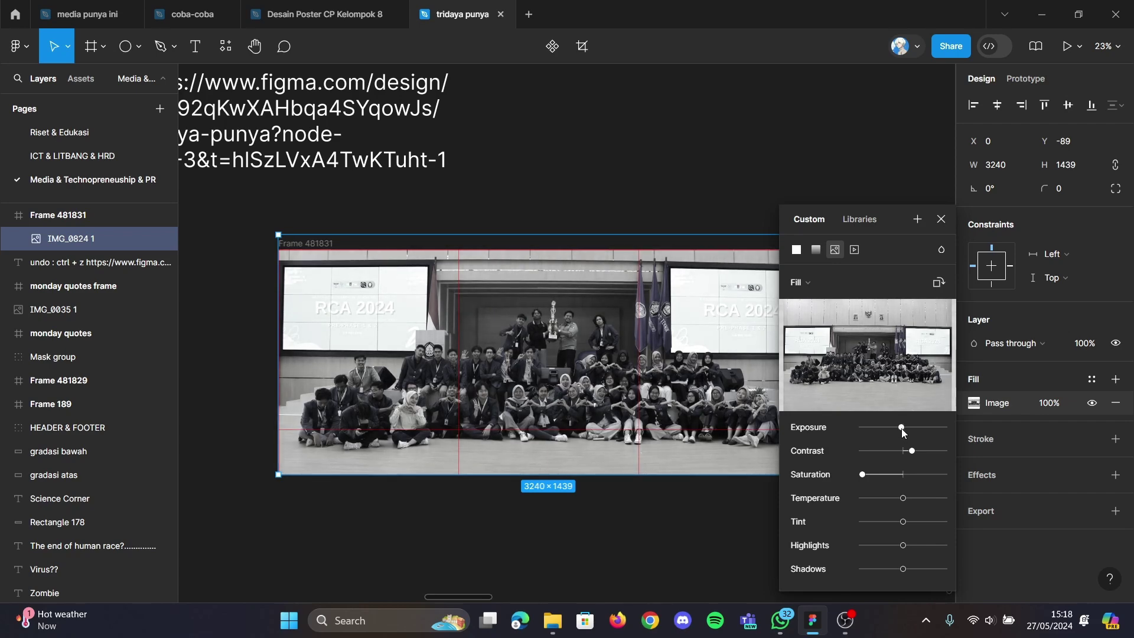
drag(910, 451, 904, 450)
click(902, 431)
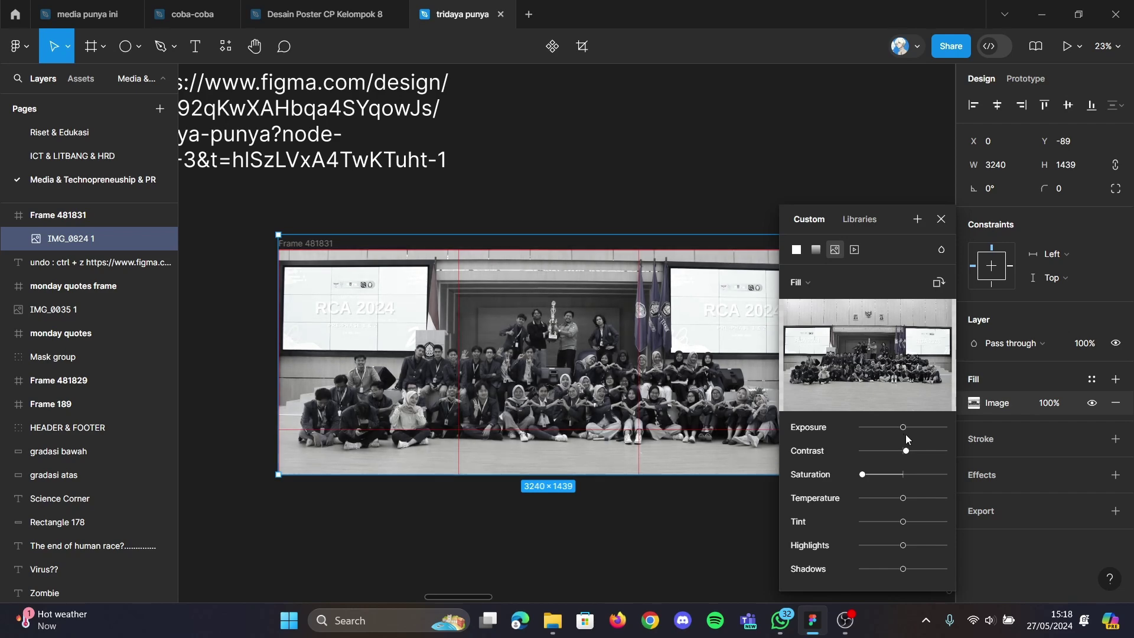
drag(903, 427, 901, 428)
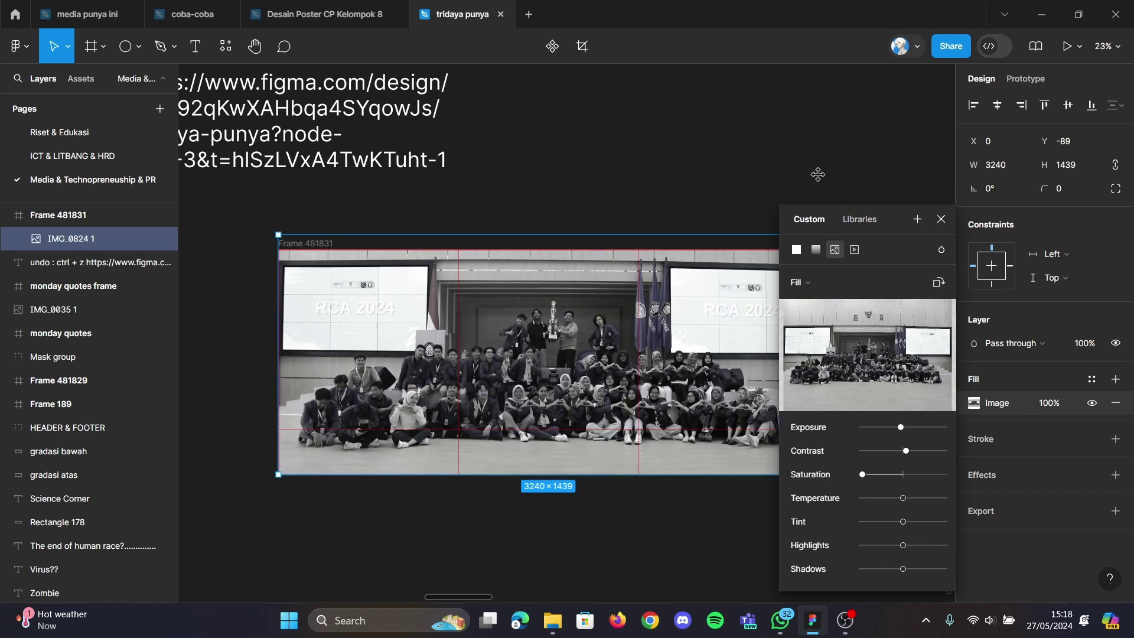
click(940, 219)
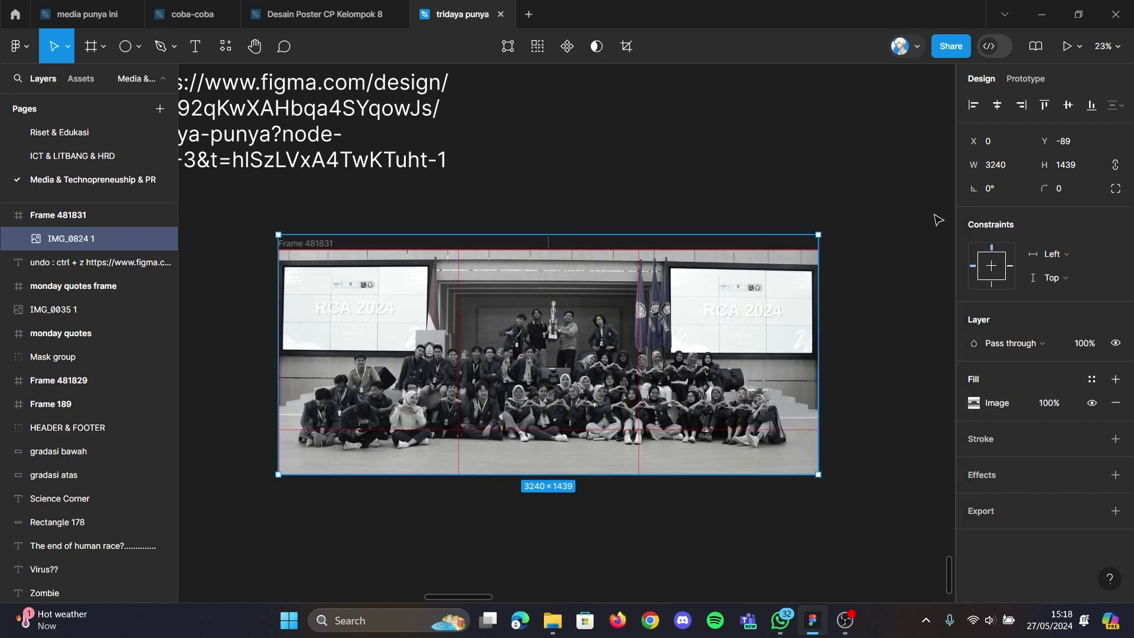
click(787, 147)
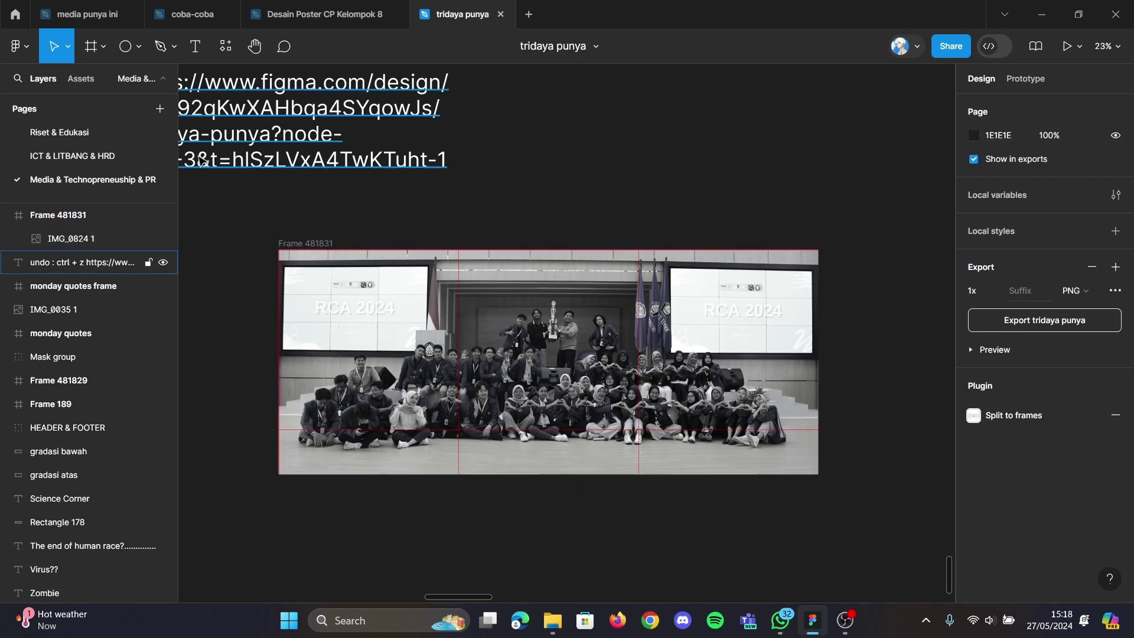
Step: Draw a rectangle stretched to cover the whole grayscale photo frame
drag(212, 205, 127, 80)
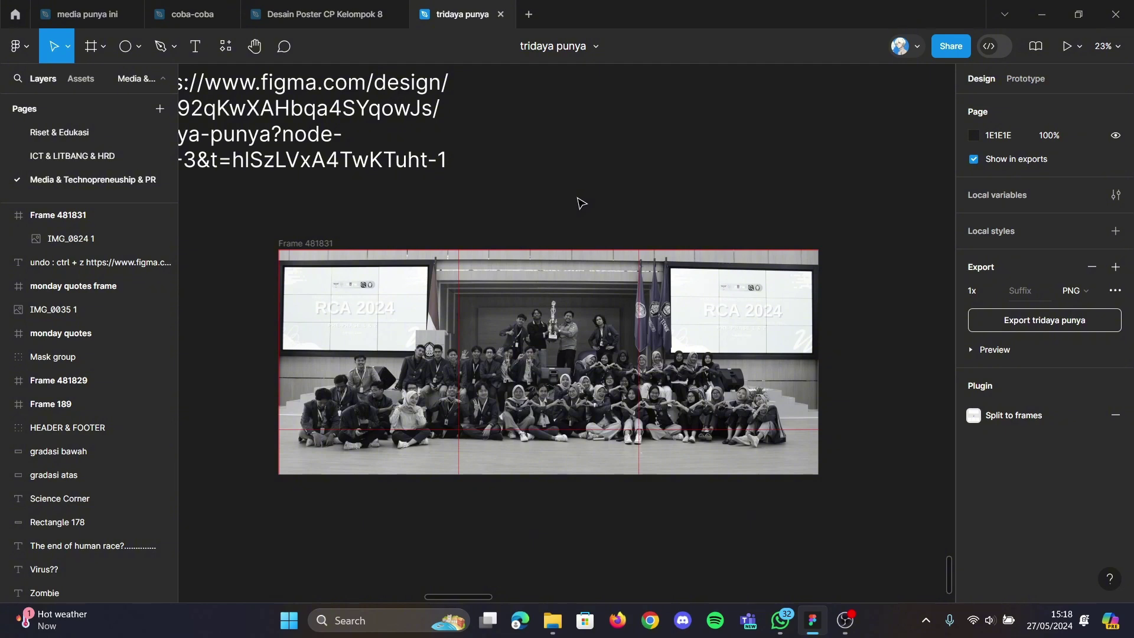
key(r)
drag(332, 285, 520, 352)
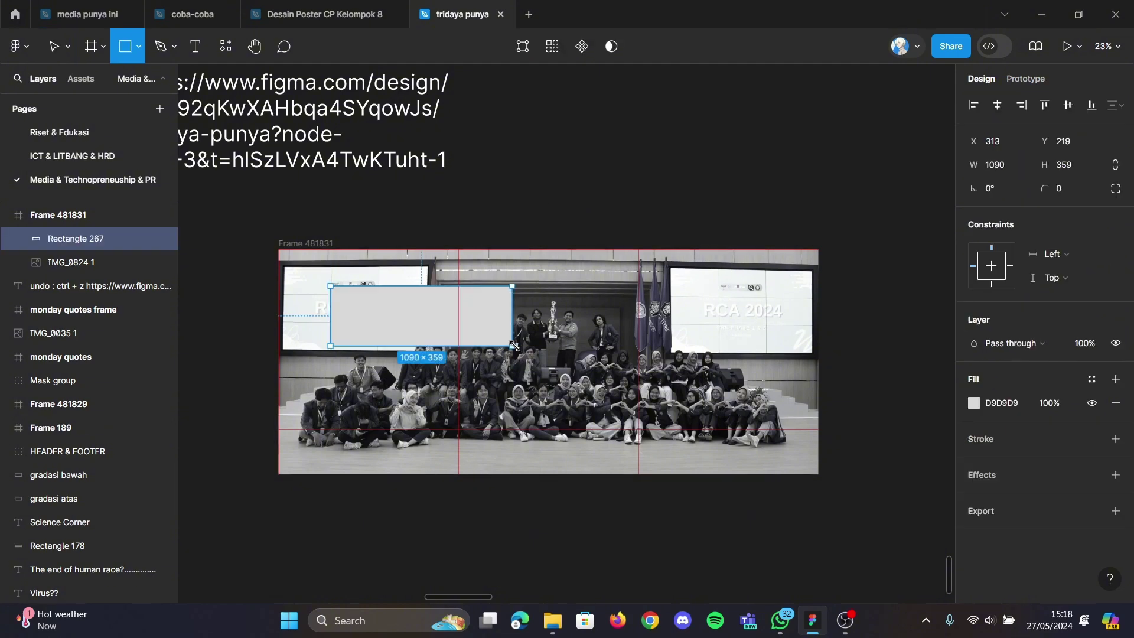
mouse_move(429, 306)
mouse_down()
mouse_move(400, 294)
mouse_move(464, 309)
mouse_up()
drag(579, 335, 819, 474)
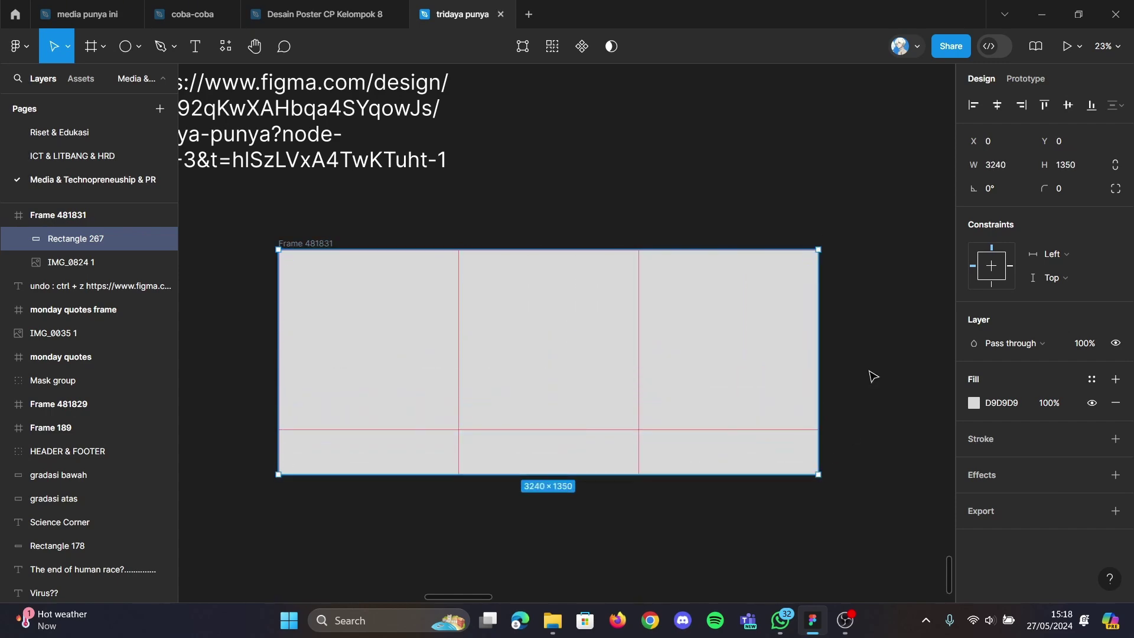
Step: Give the rectangle a dark navy 022454 fill at 25% opacity
click(973, 403)
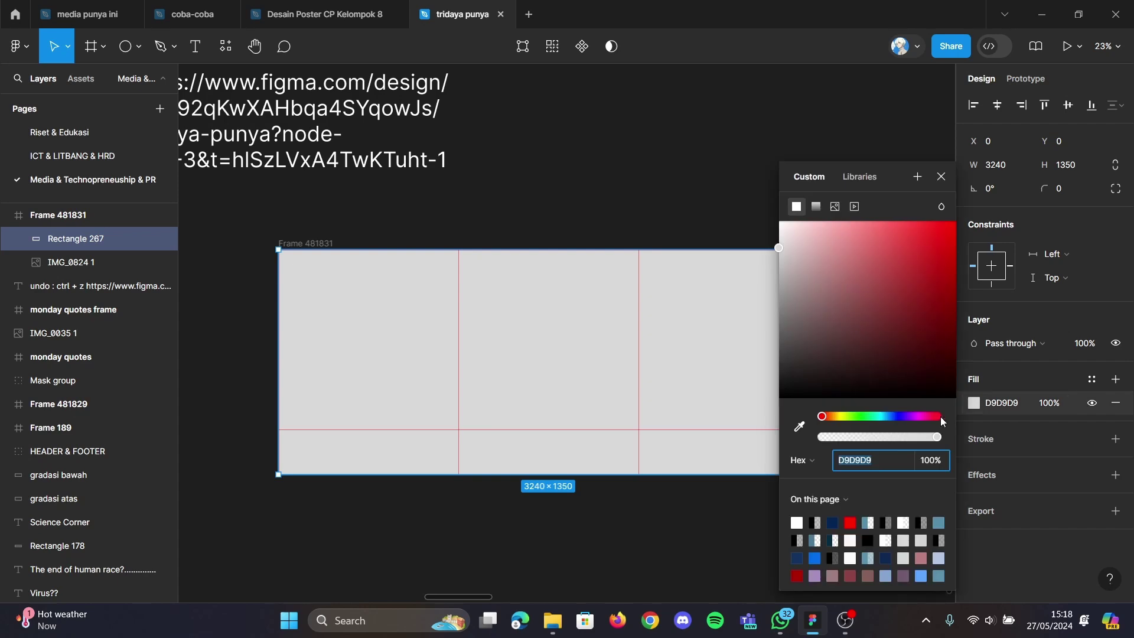
click(832, 522)
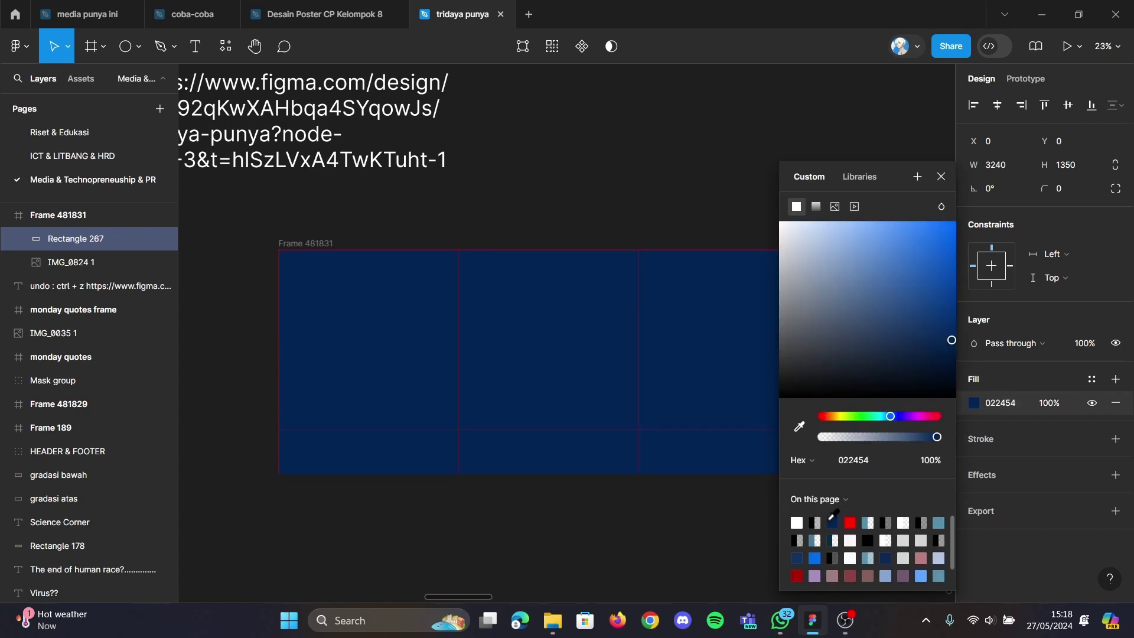
click(1046, 405)
text(2)
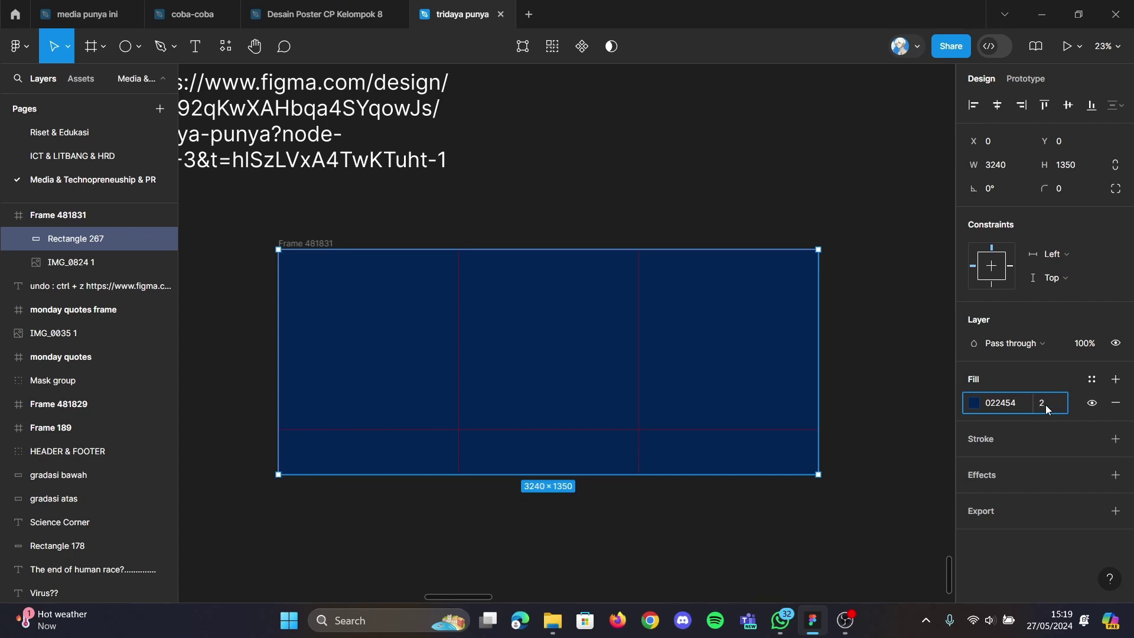
text(5)
key(Return)
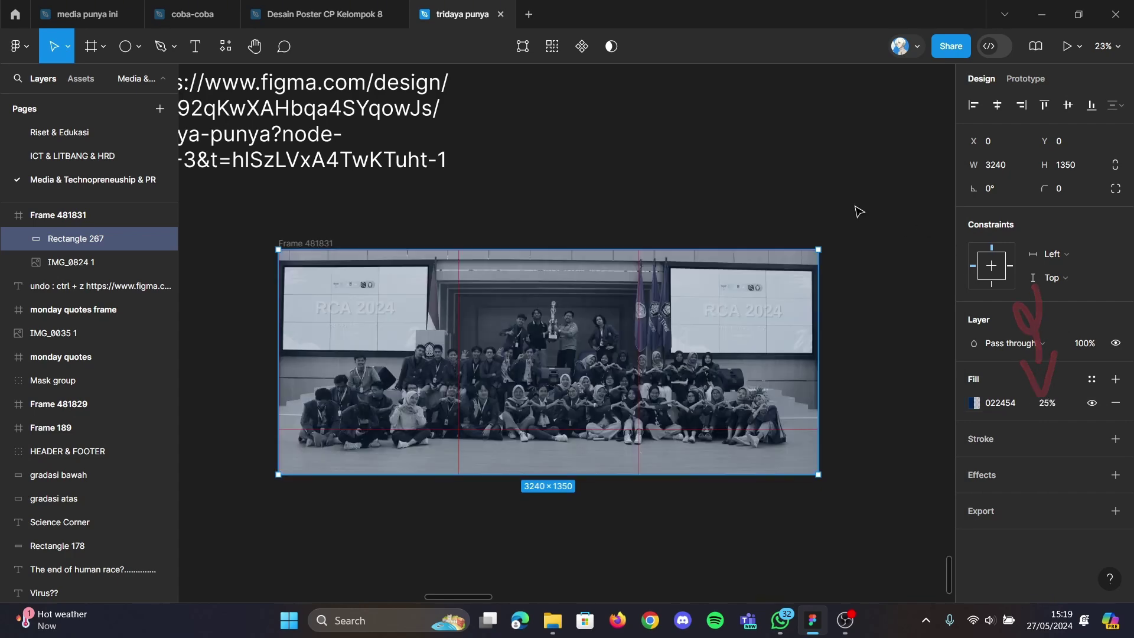
click(856, 211)
scroll(856, 211, left, 2)
ctrl+scroll(856, 210, up, 3)
scroll(857, 210, down, 3)
scroll(856, 210, left, 2)
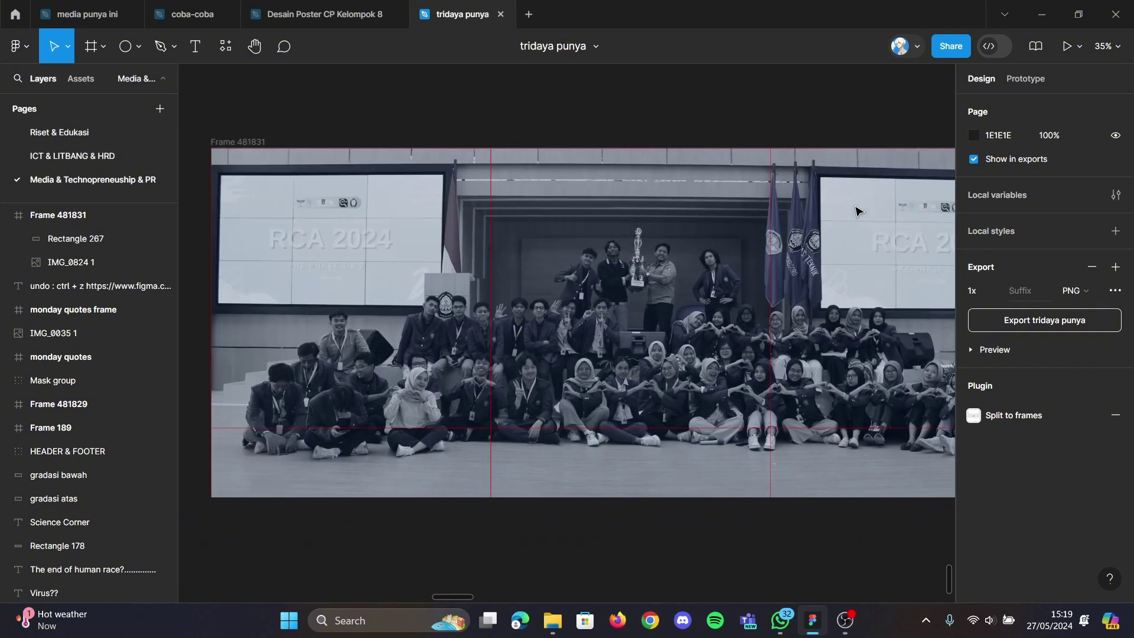
ctrl+scroll(856, 211, down, 2)
scroll(856, 211, right, 1)
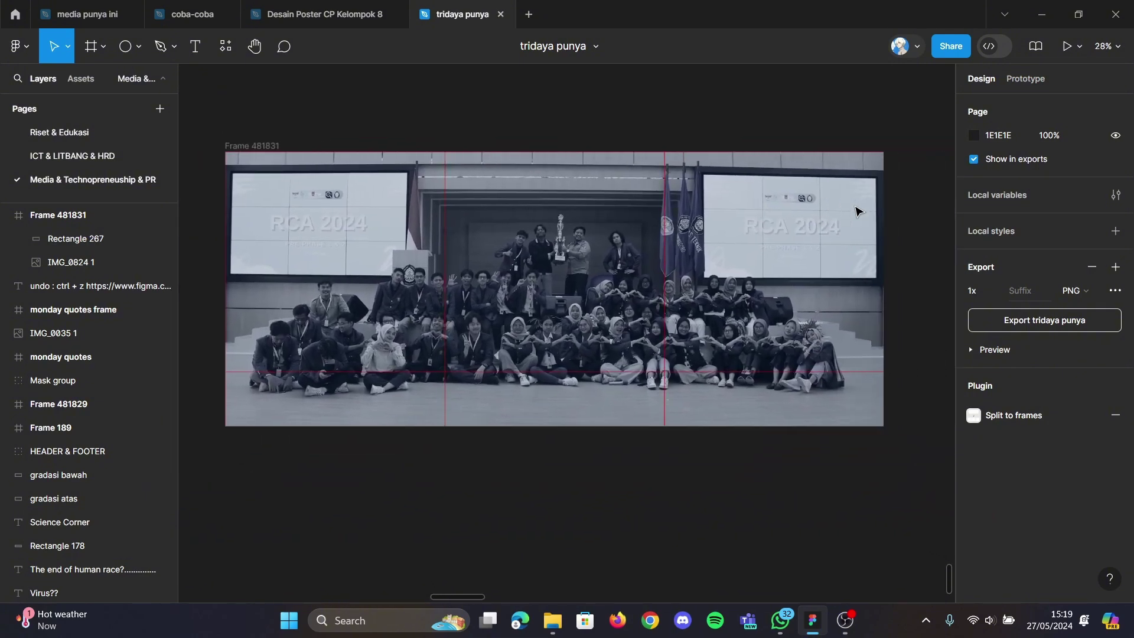
scroll(856, 211, left, 1)
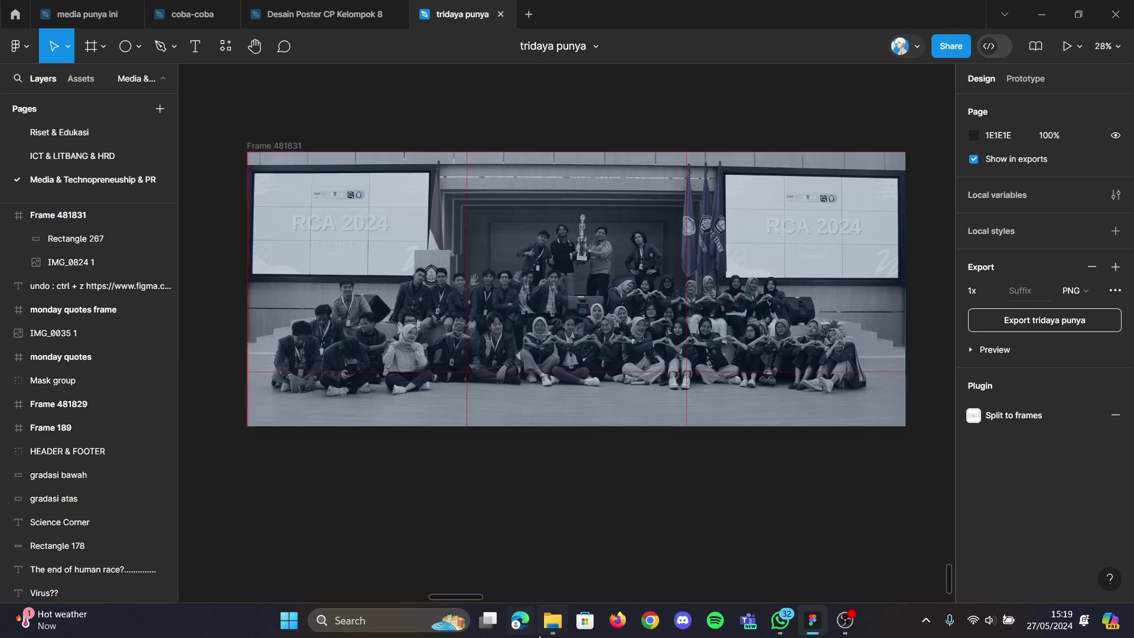
Step: Drag IMG_0824 from Downloads onto the banner again and resize the copy to 926 × 926
click(552, 620)
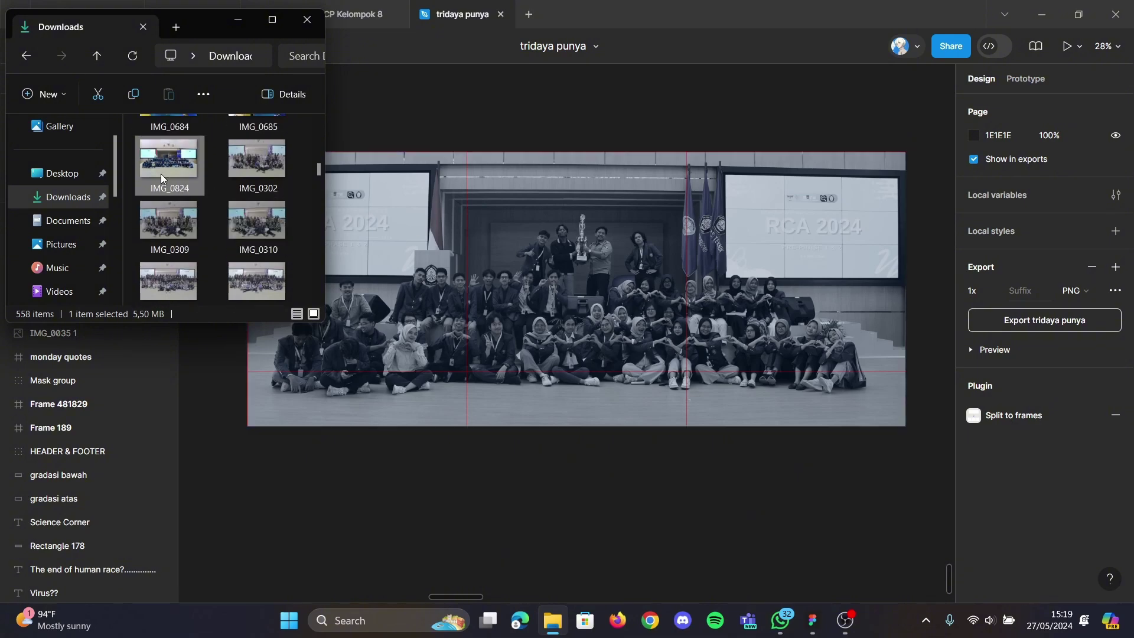
mouse_move(156, 168)
mouse_down()
mouse_move(482, 488)
mouse_move(556, 318)
mouse_up()
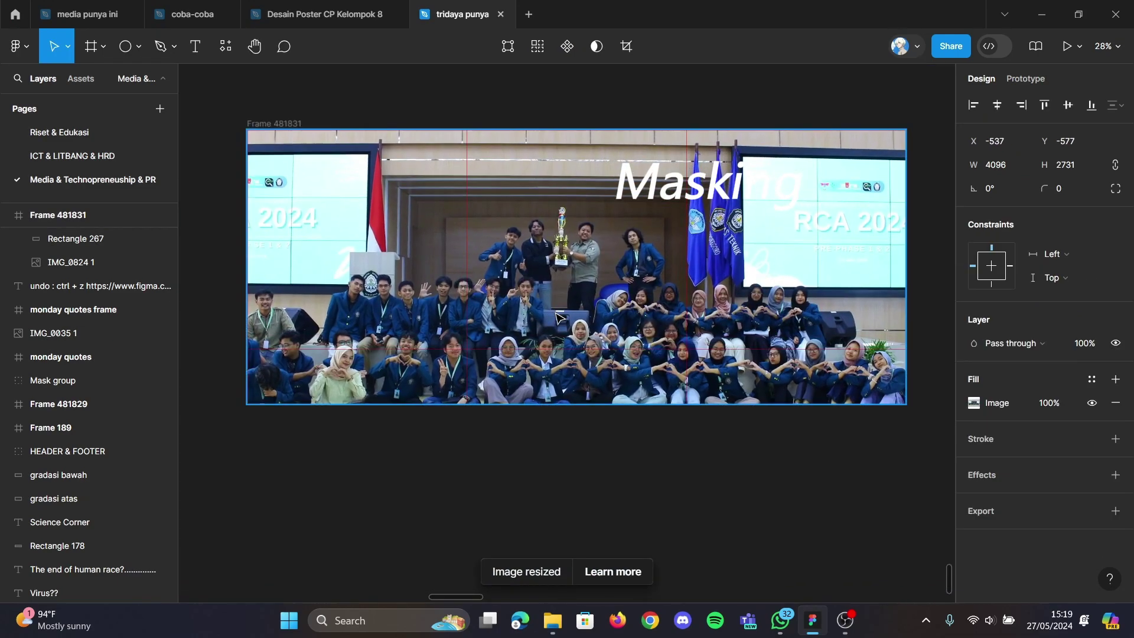
scroll(556, 318, down, 5)
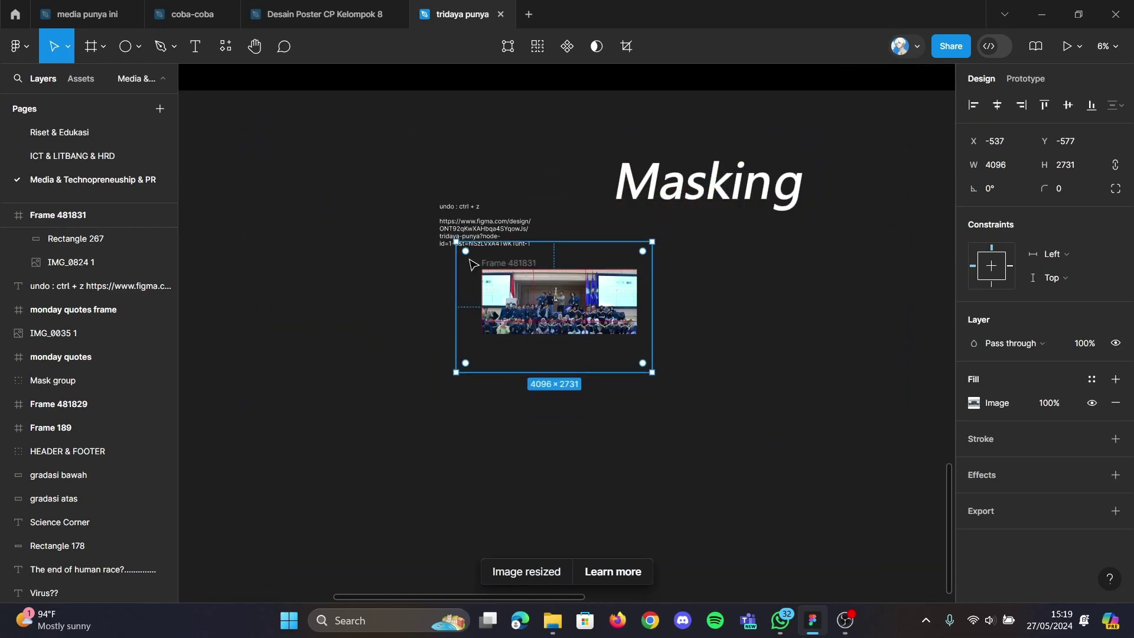
drag(456, 242, 542, 277)
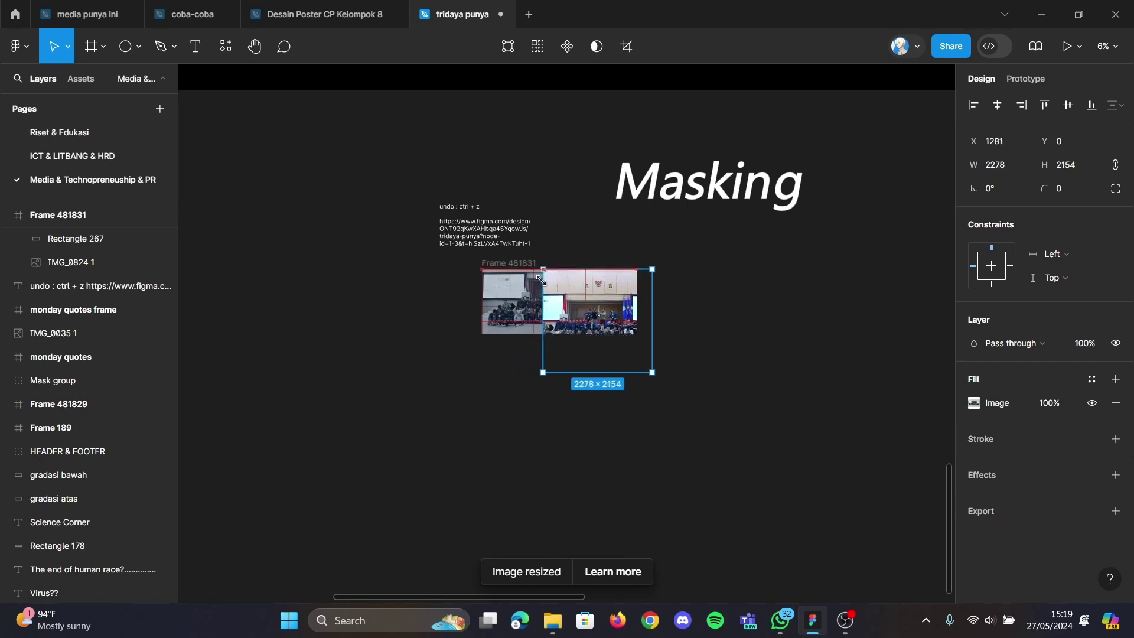
drag(652, 372, 572, 321)
scroll(590, 332, up, 5)
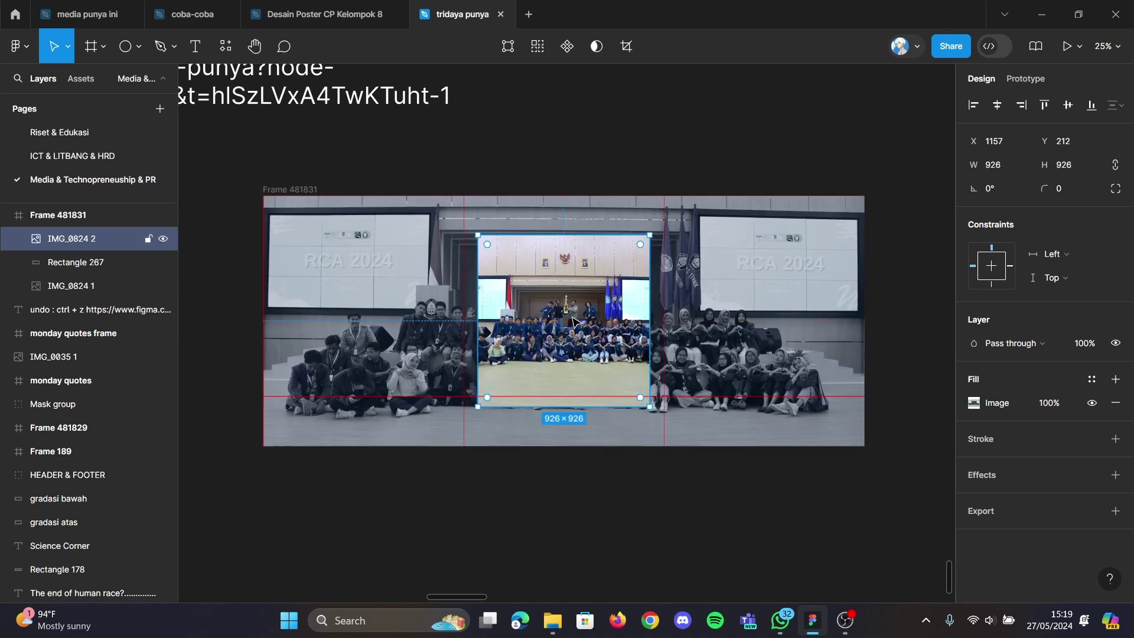
Step: Draw an ellipse over the centre colour photo and enlarge it roughly into place
click(131, 51)
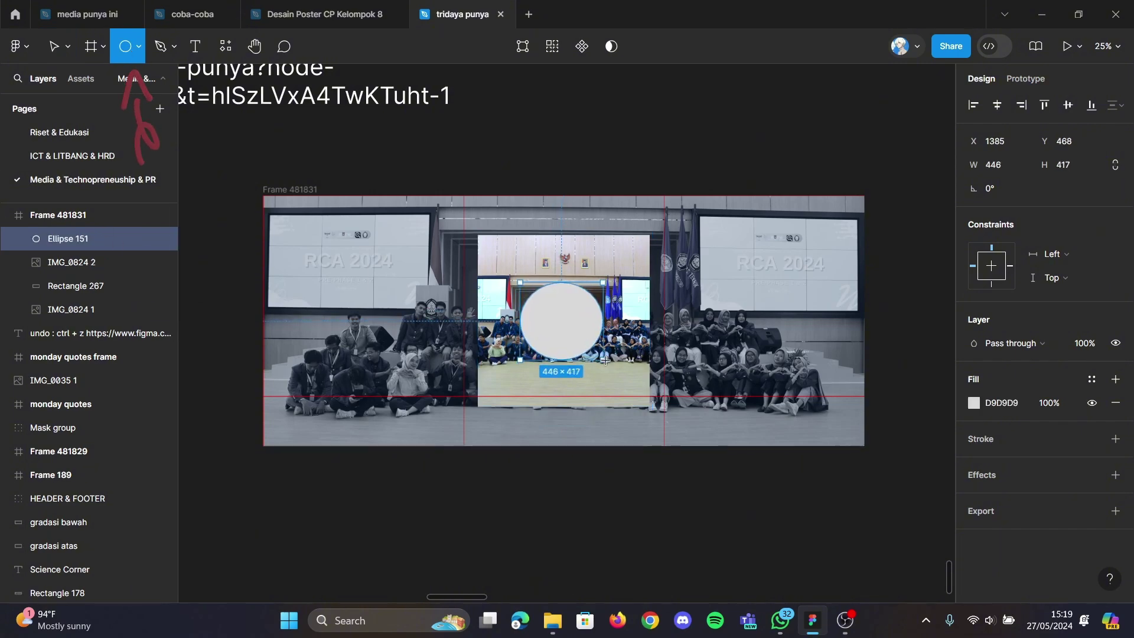
drag(520, 282, 644, 386)
drag(608, 348, 561, 298)
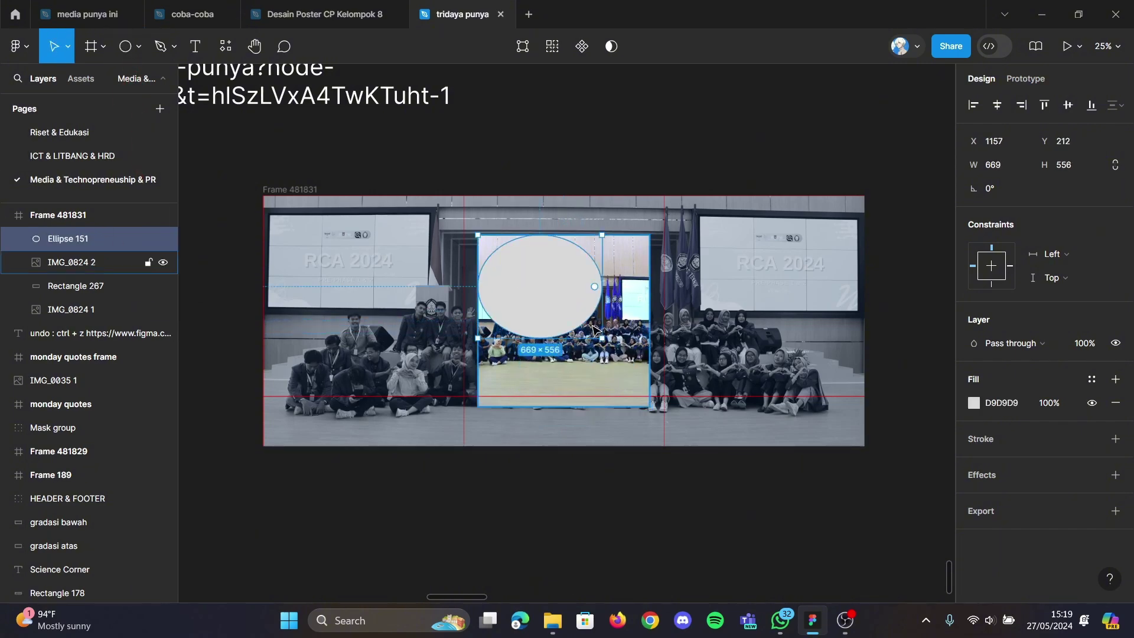
drag(615, 351, 639, 395)
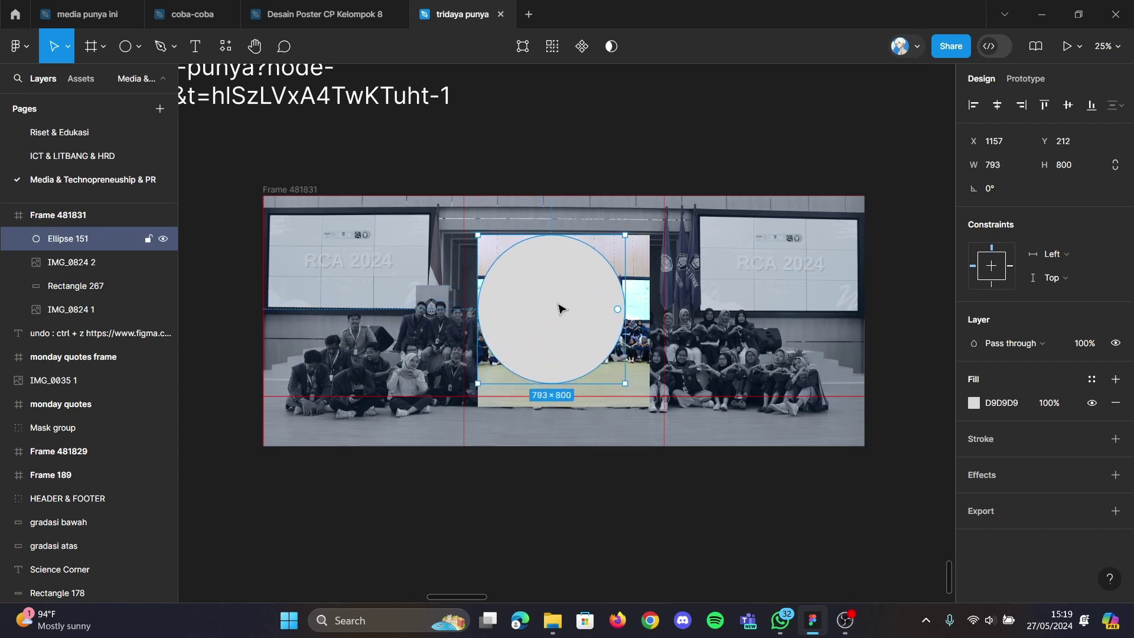
drag(562, 304, 570, 313)
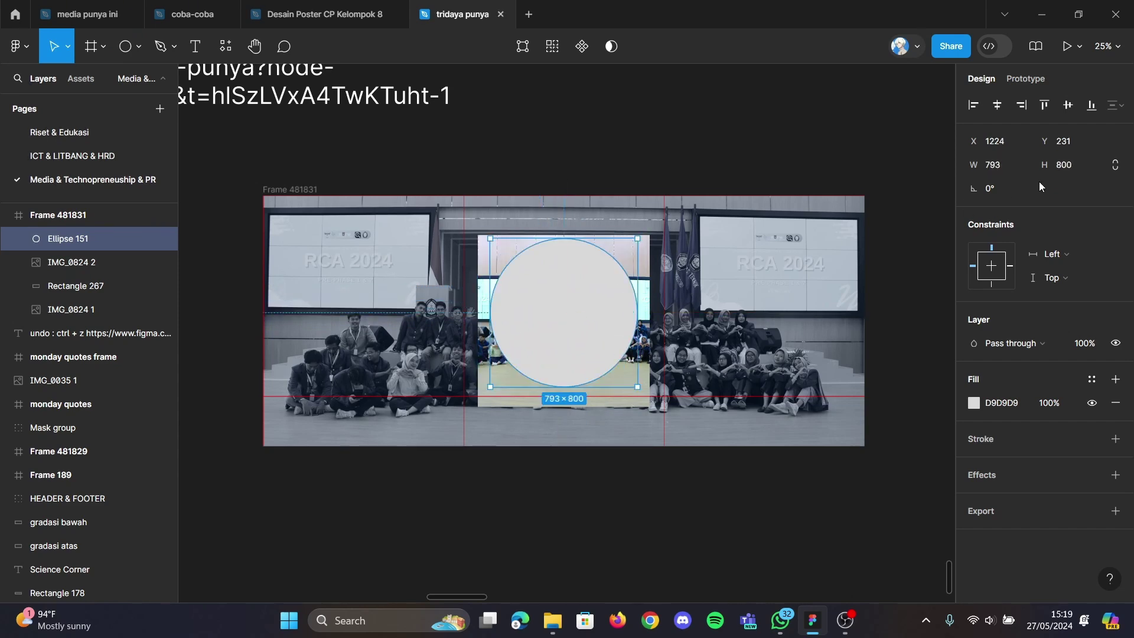
Step: Set the ellipse height to 793 for a 793×793 circle and centre it in the frame
click(1069, 164)
text(3)
key(Return)
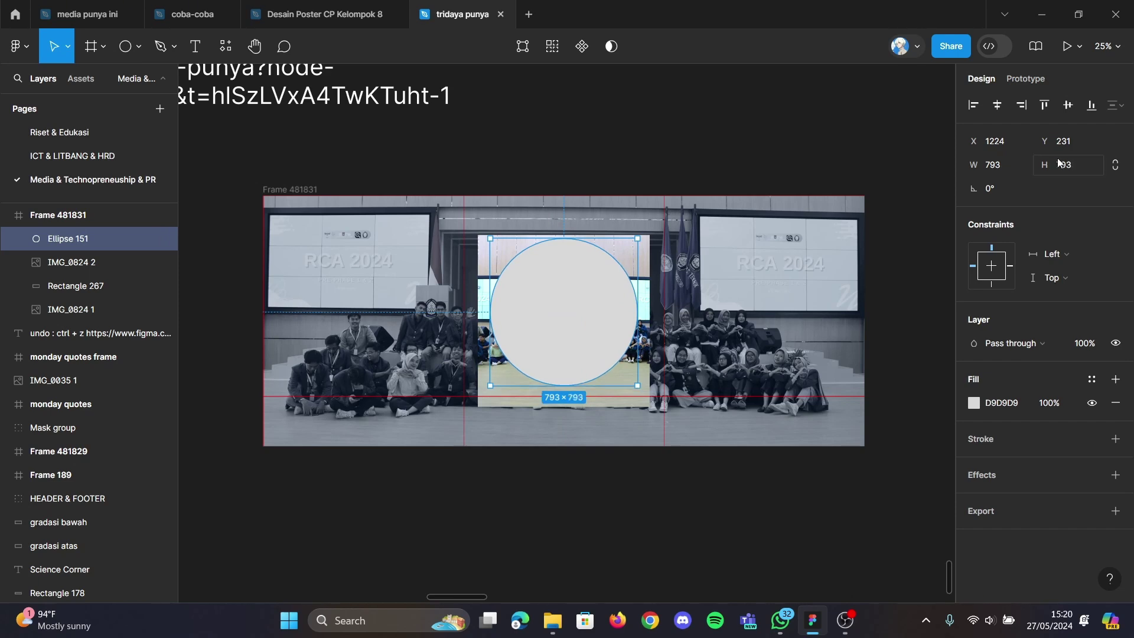
drag(576, 354, 576, 361)
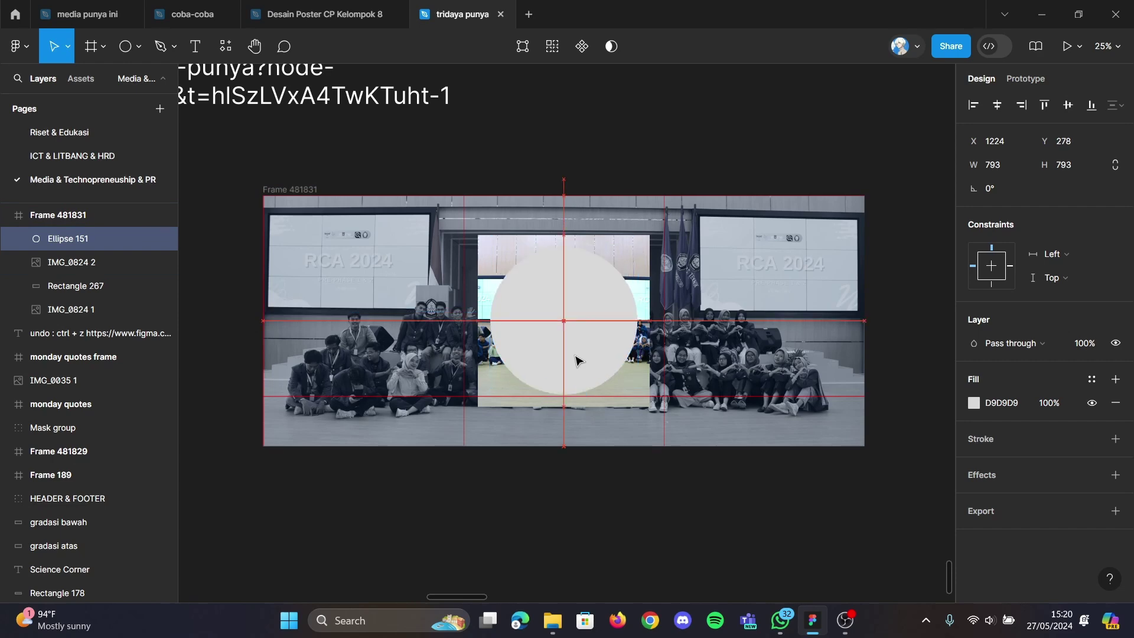
click(565, 517)
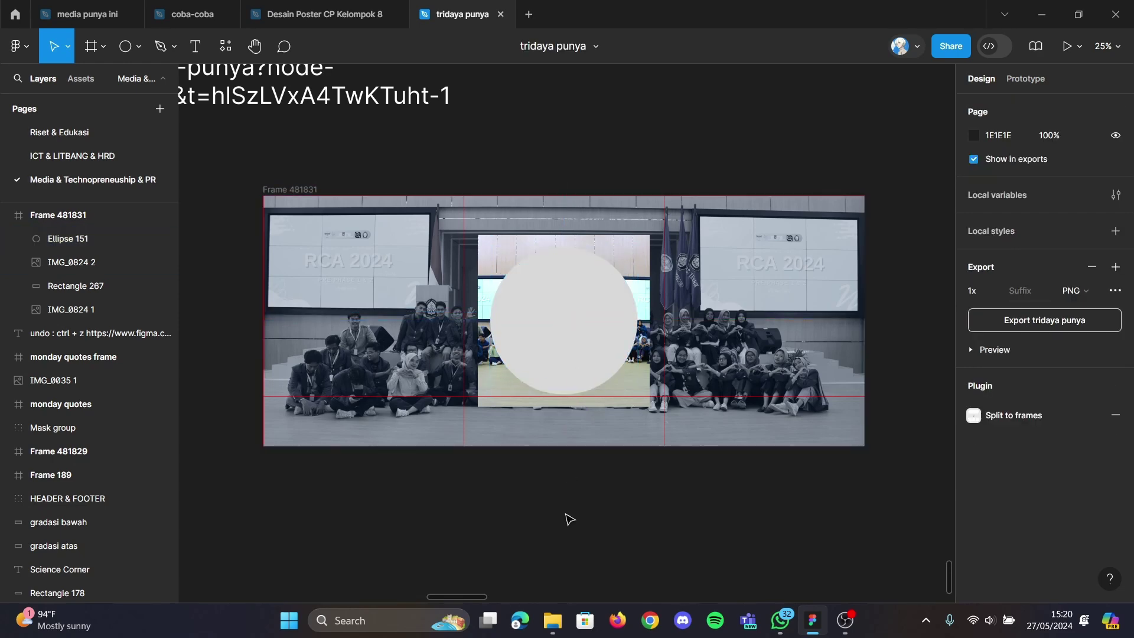
ctrl+scroll(566, 518, up, 2)
scroll(566, 518, up, 3)
click(531, 329)
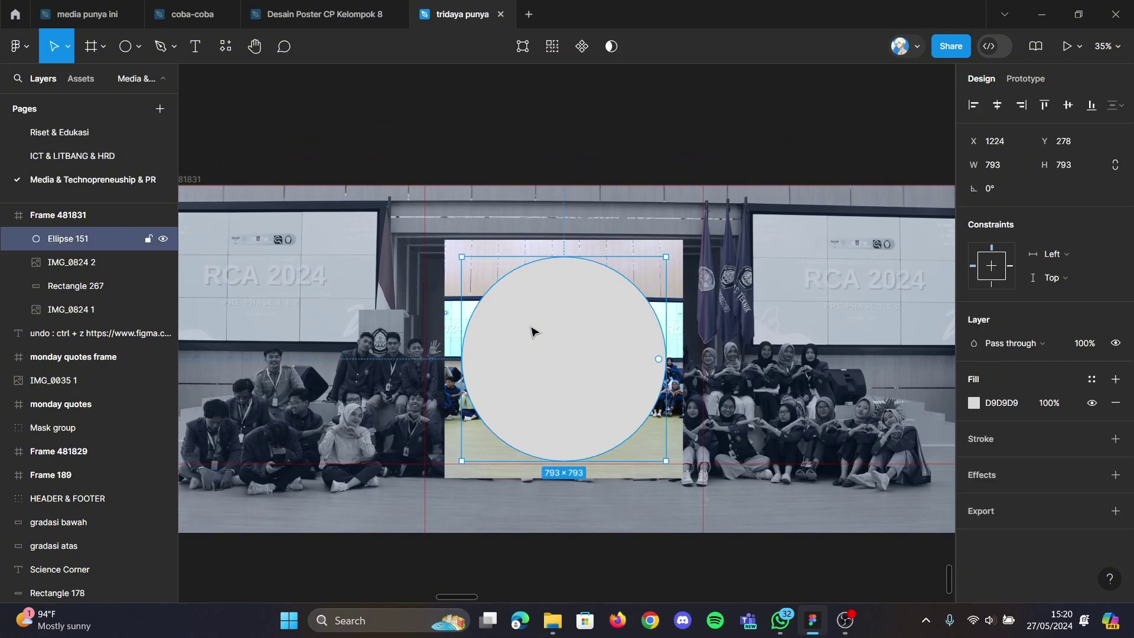
Step: Use Ellipse 151 as a mask and place IMG_0824 2 above it in Layers
right_click(531, 331)
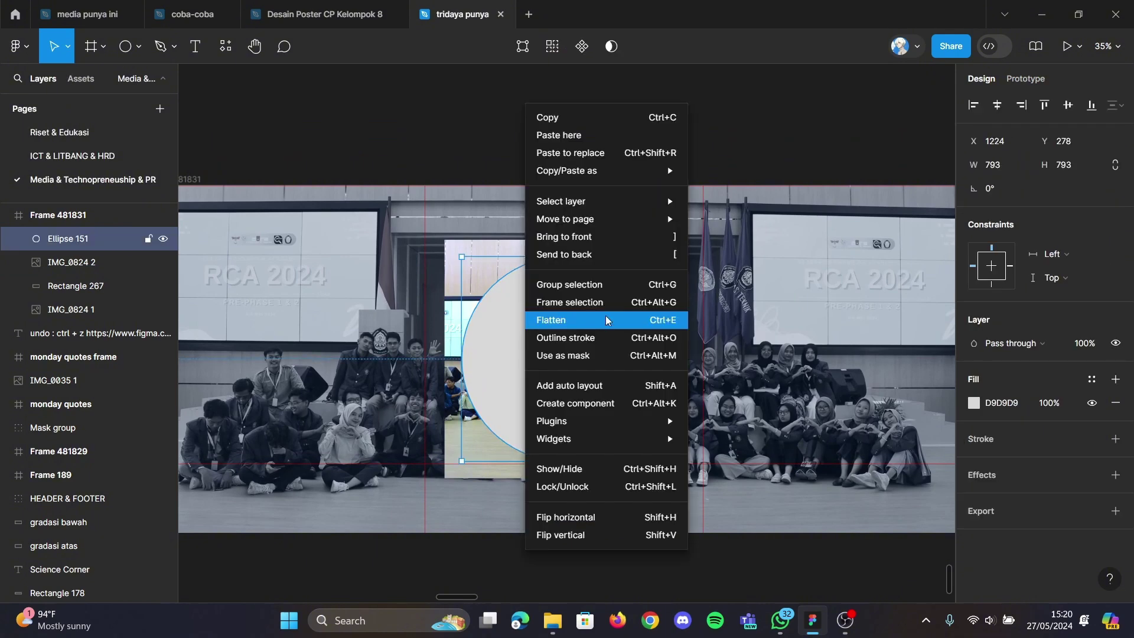
click(662, 356)
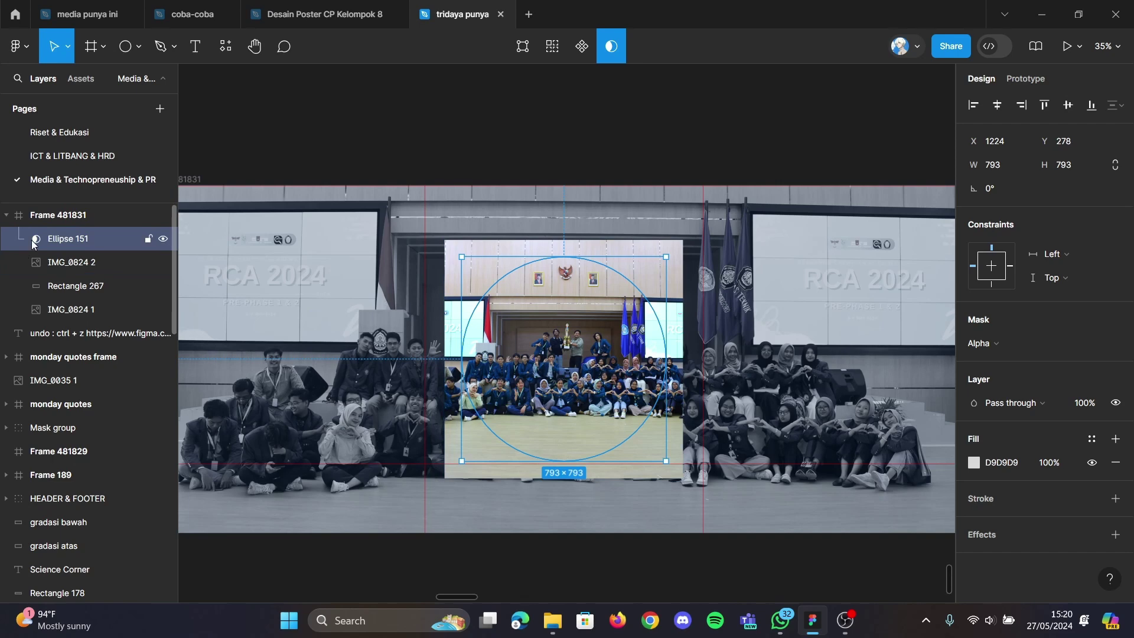
drag(72, 261, 81, 242)
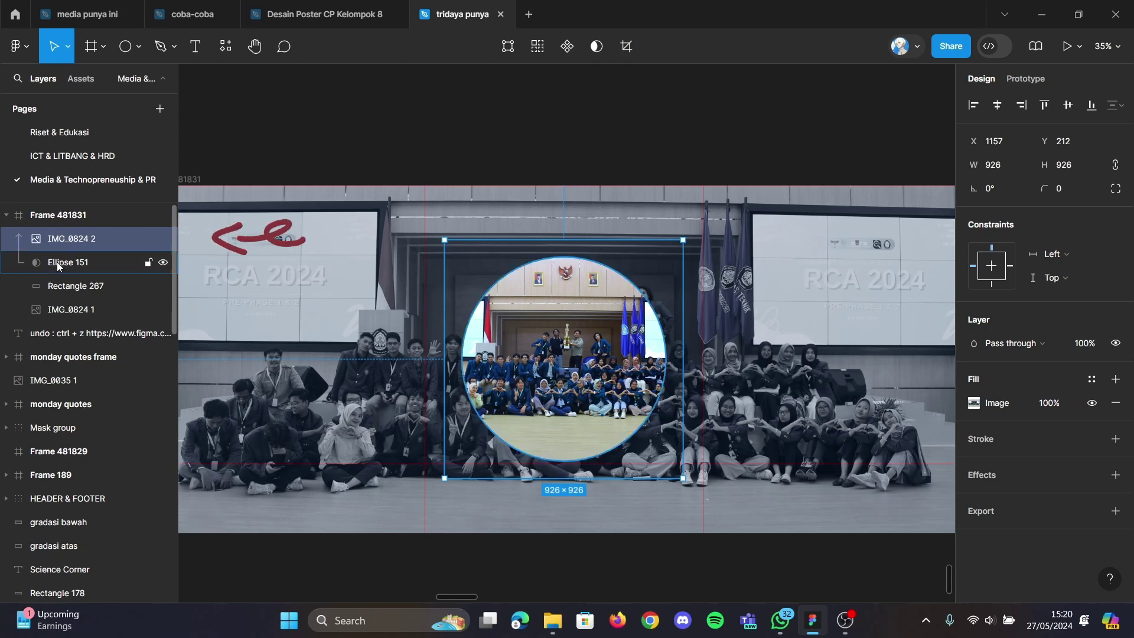
click(578, 600)
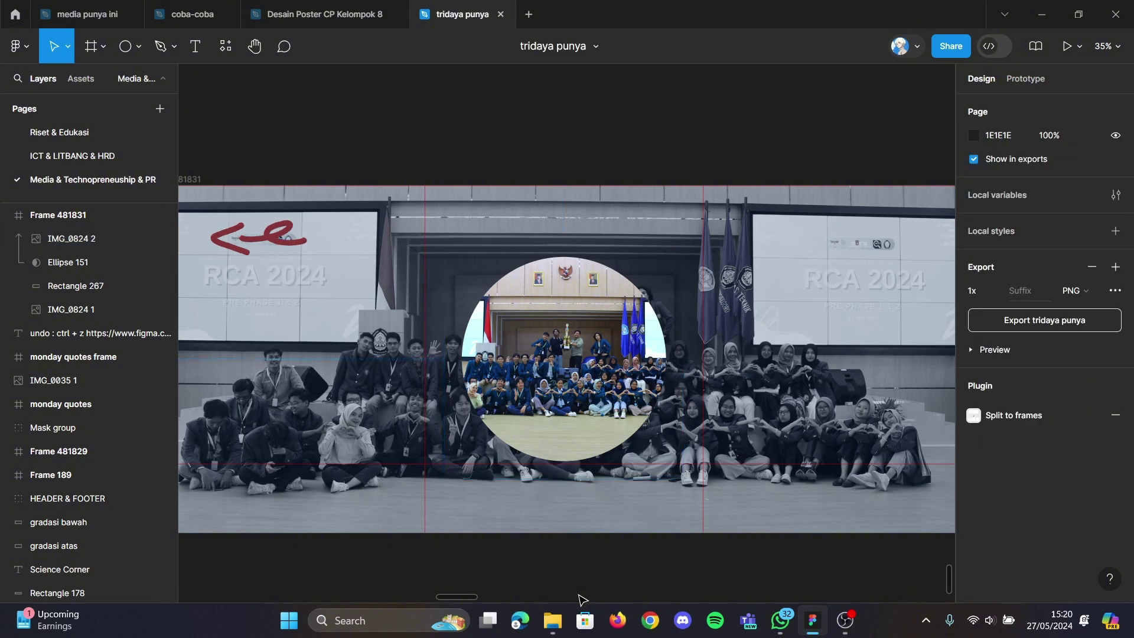
click(564, 322)
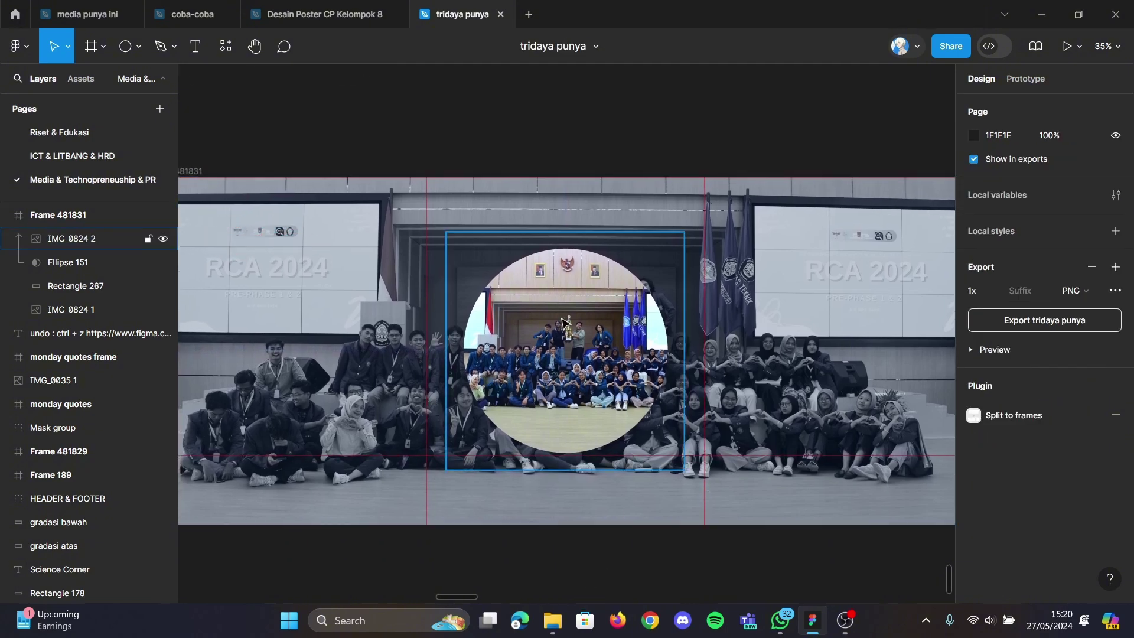
mouse_move(564, 322)
mouse_down()
mouse_move(565, 277)
mouse_move(538, 337)
mouse_up()
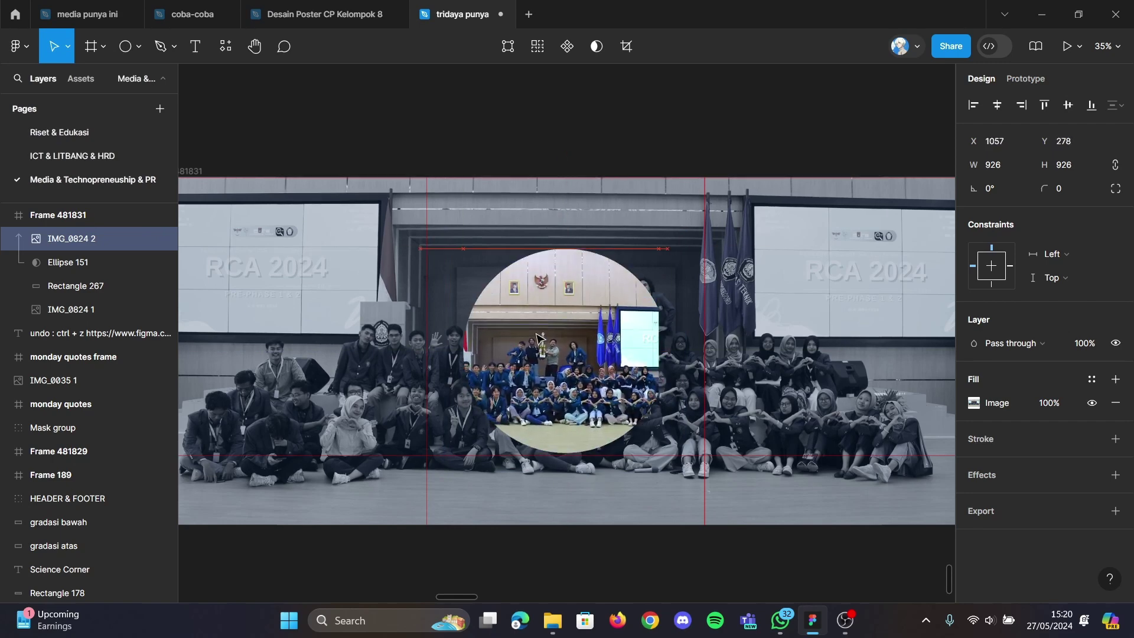
key(ctrl+z)
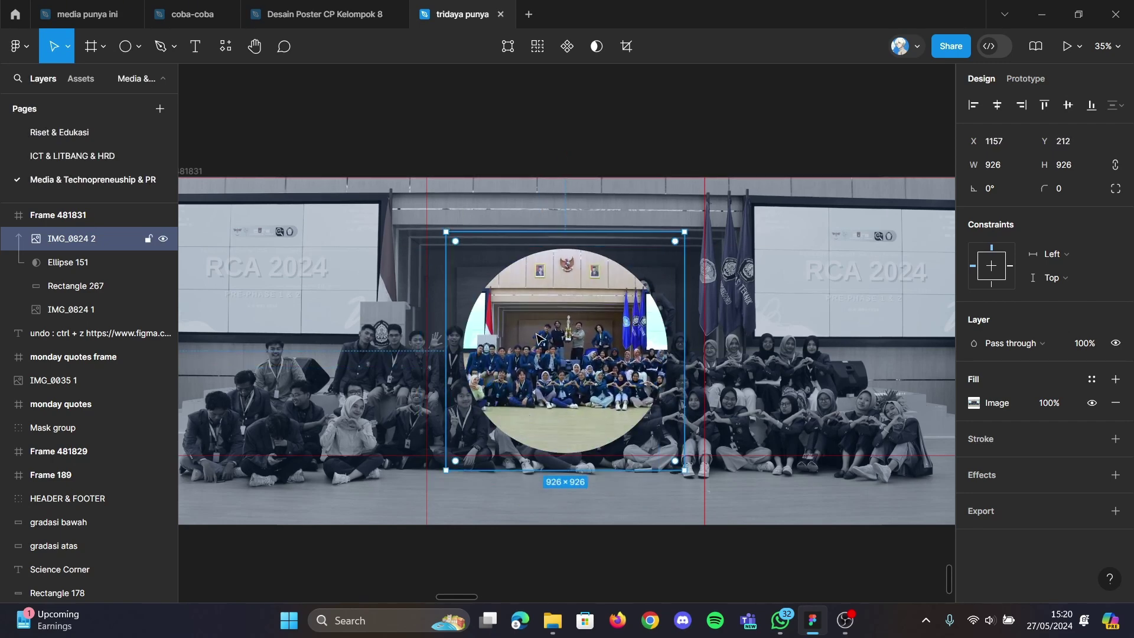
click(493, 119)
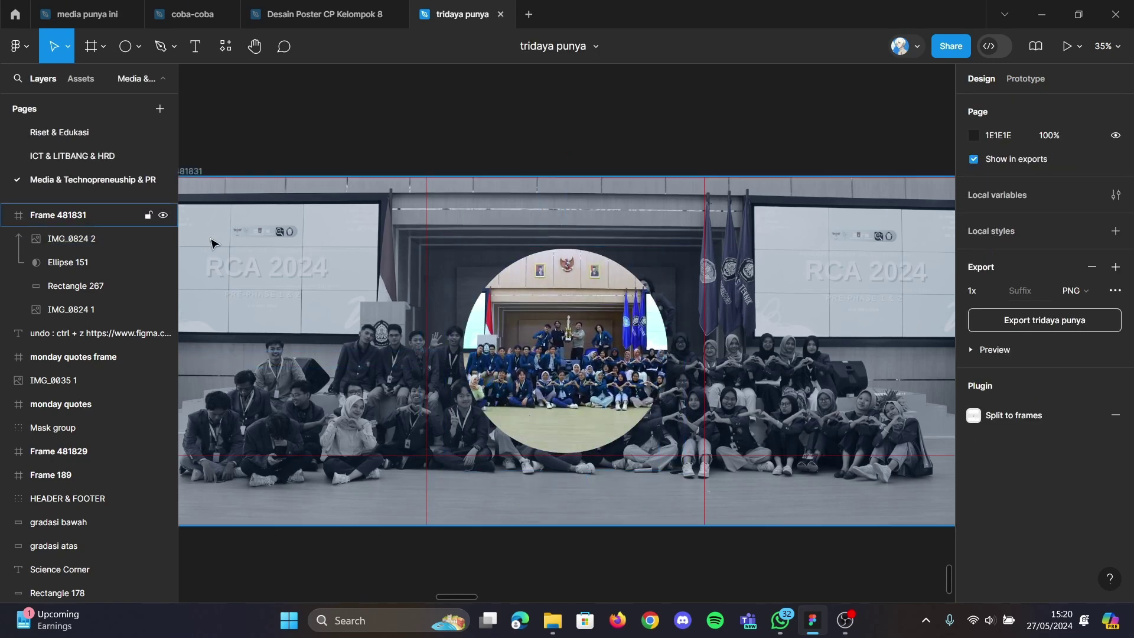
Step: Group Ellipse 151 into Group 481829 and move IMG_0824 2 into the group above it
click(50, 265)
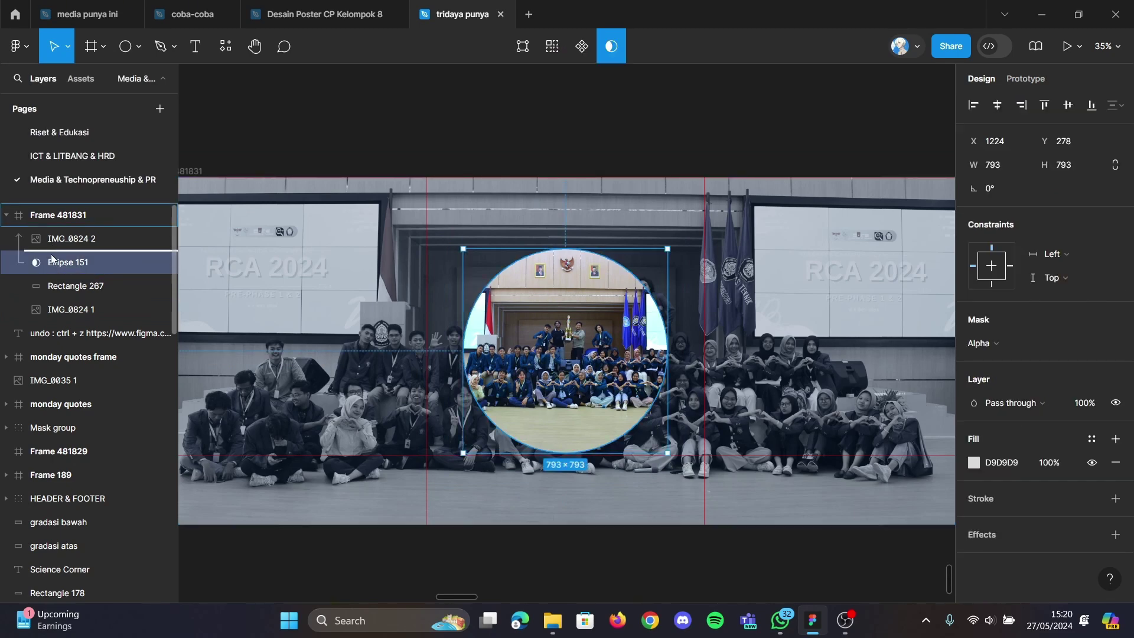
drag(57, 265, 58, 265)
right_click(58, 266)
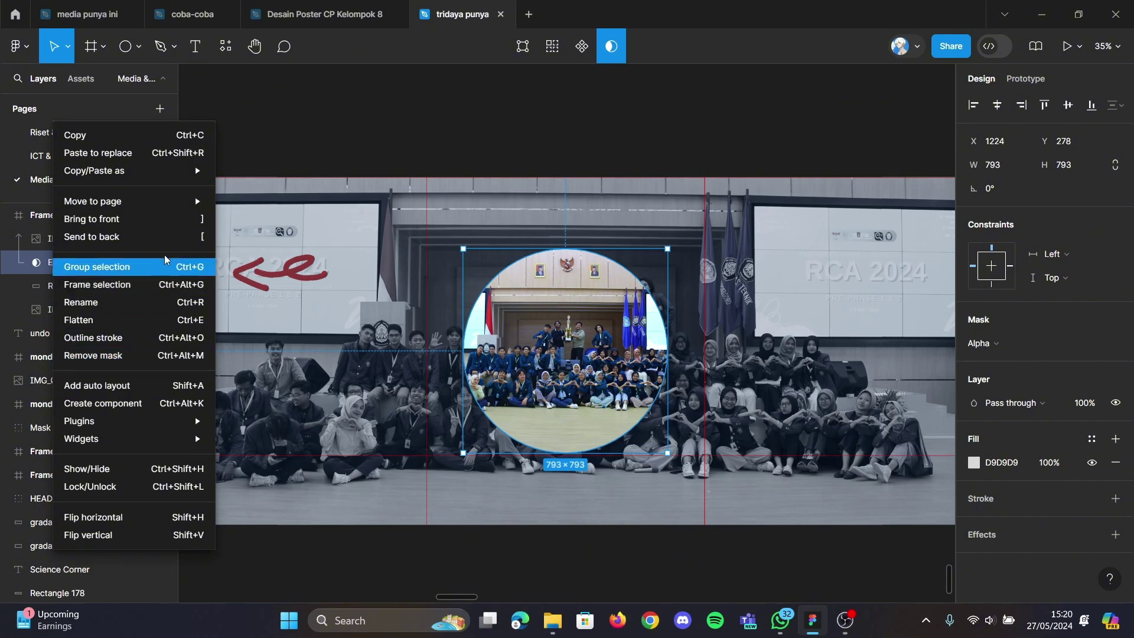
click(97, 266)
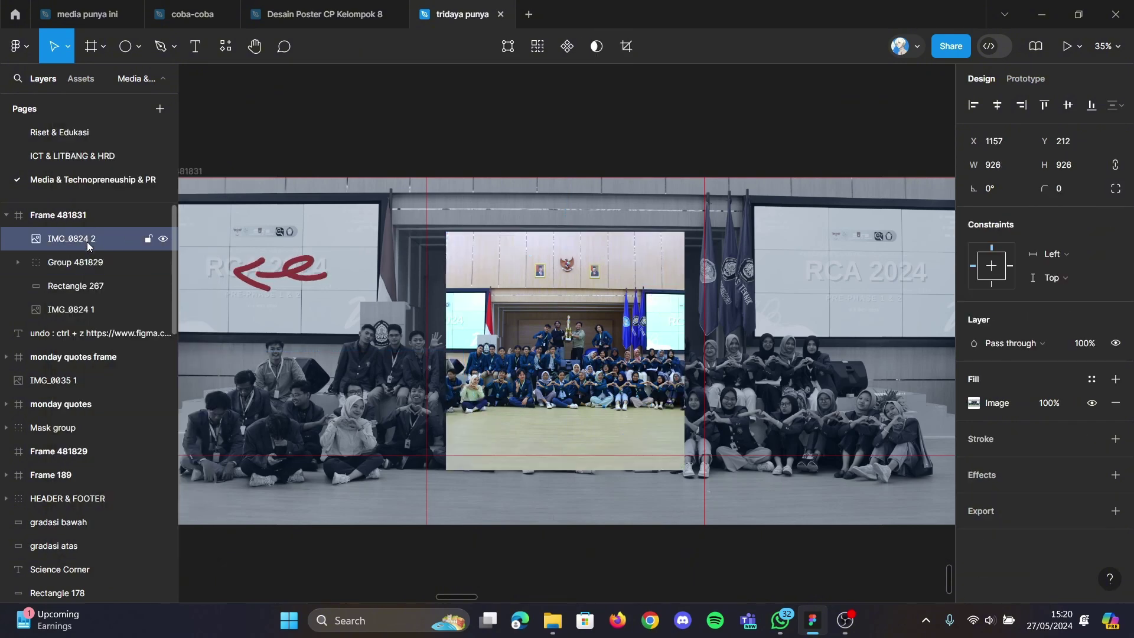
drag(87, 242, 87, 262)
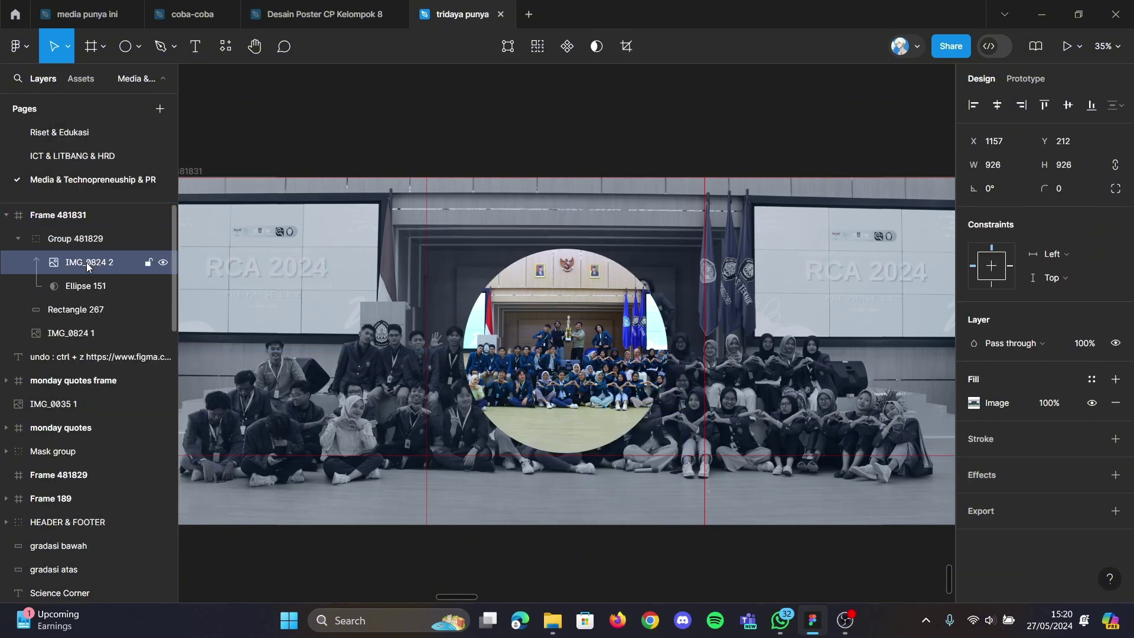
click(87, 262)
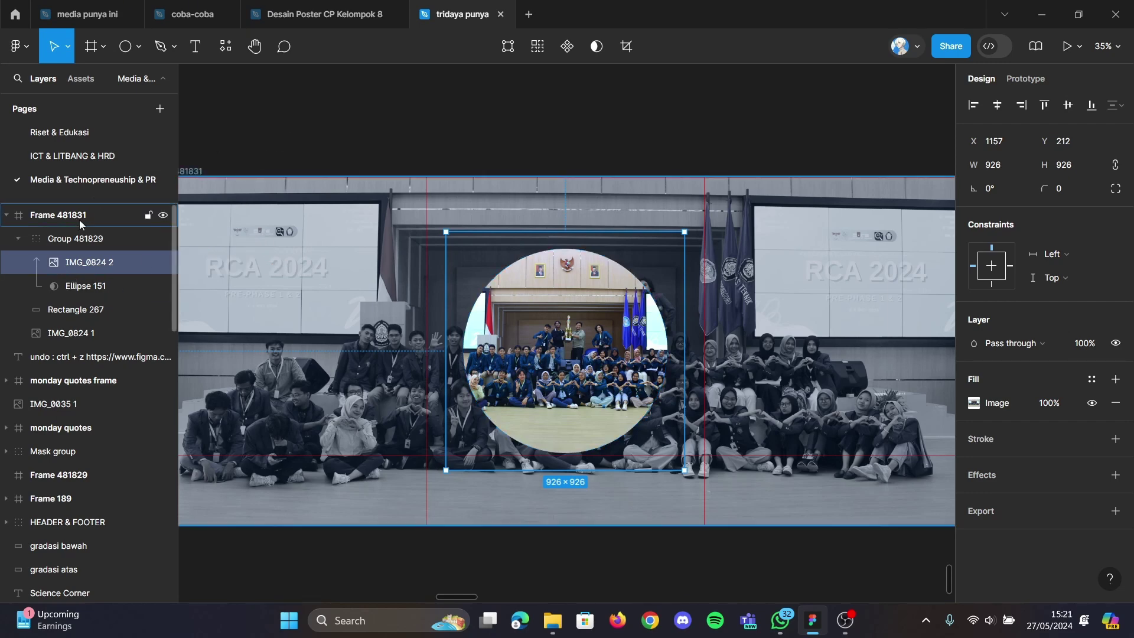
Step: Nudge Group 481829 so the circular photo sits at the banner's centre
click(75, 238)
drag(548, 304, 548, 302)
click(630, 141)
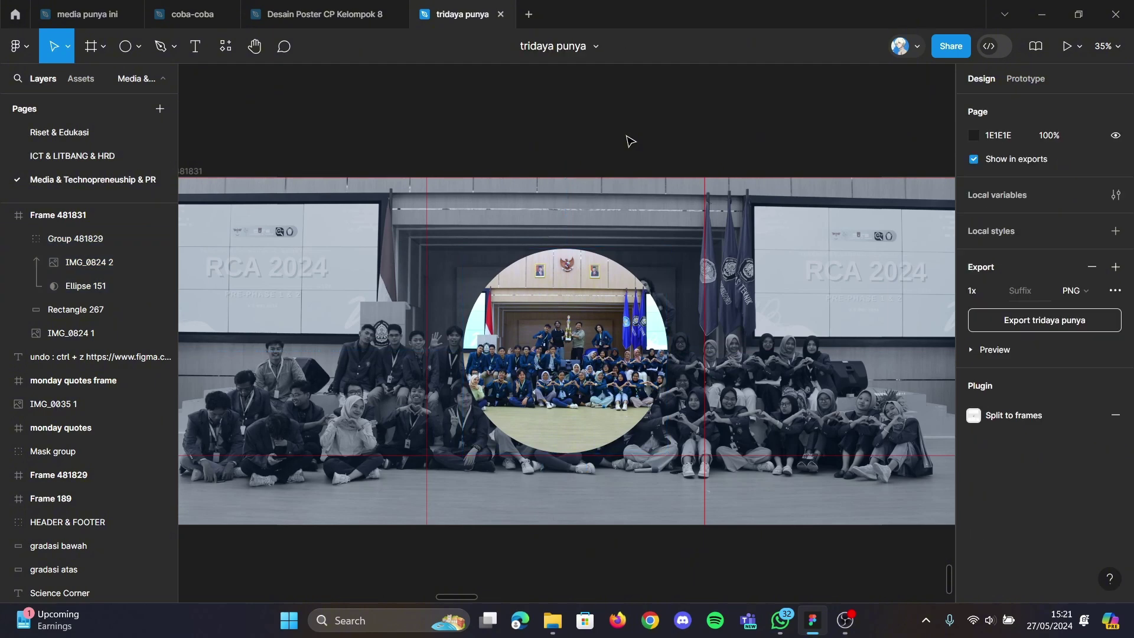
scroll(630, 141, down, 2)
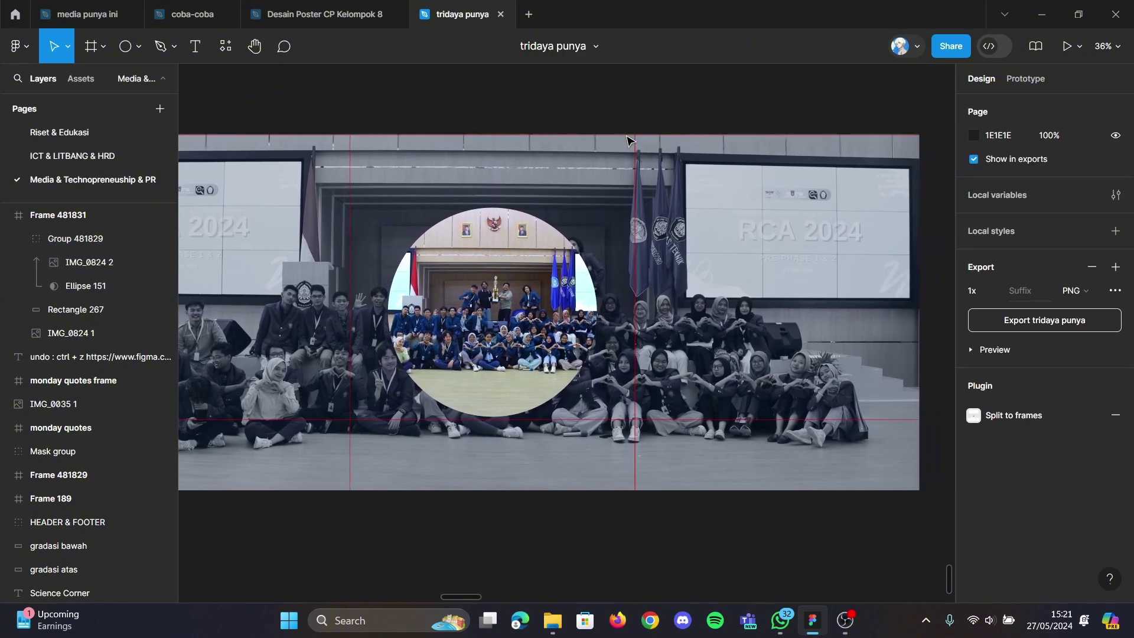
scroll(630, 140, left, 3)
scroll(630, 141, right, 2)
scroll(630, 141, down, 3)
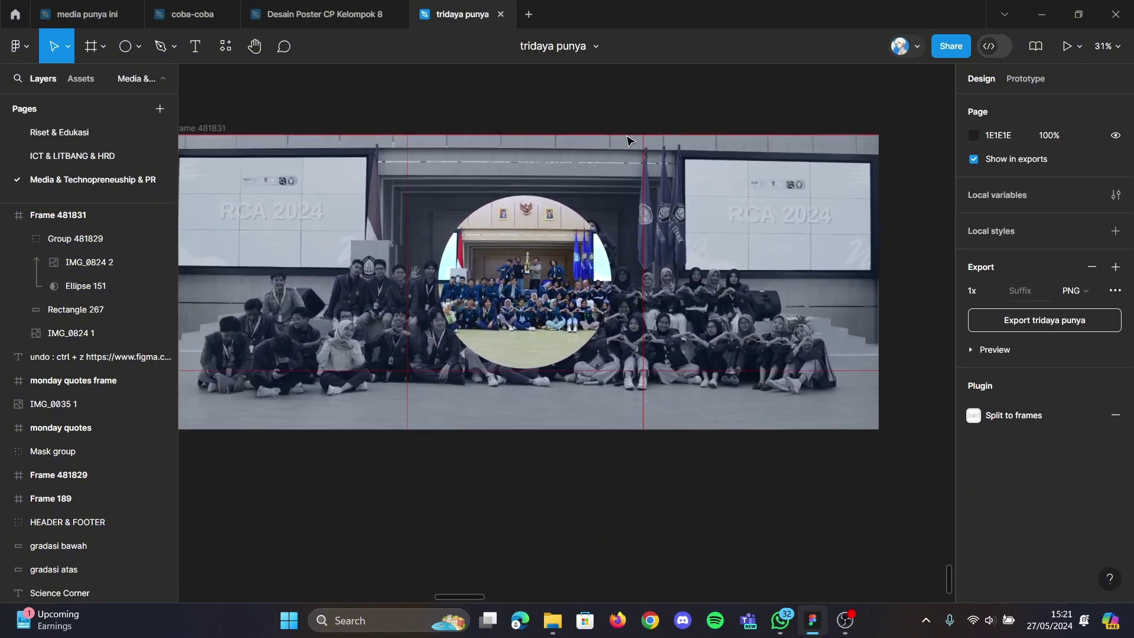
scroll(630, 141, right, 1)
scroll(630, 141, up, 4)
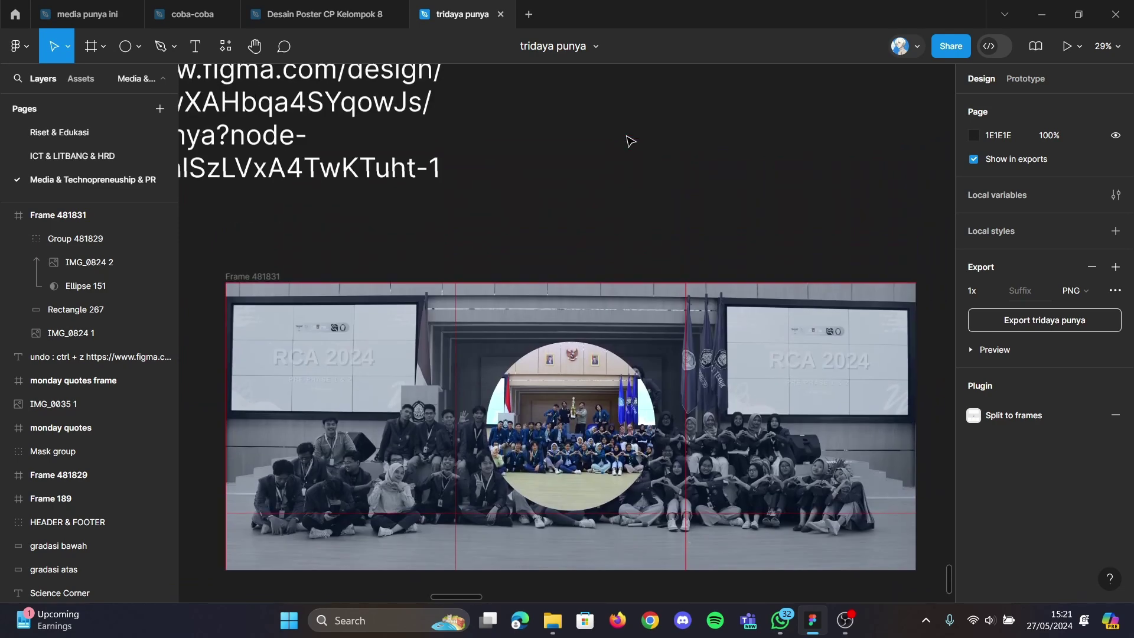
scroll(630, 140, down, 1)
scroll(630, 140, up, 1)
scroll(630, 141, down, 1)
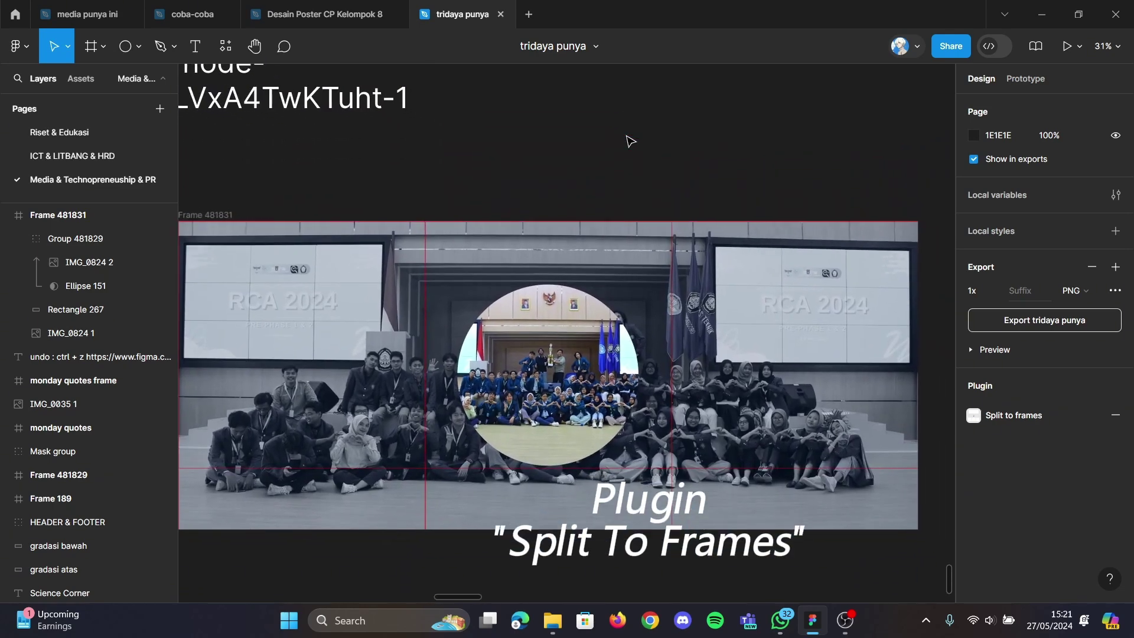
scroll(630, 140, down, 2)
scroll(629, 140, down, 2)
scroll(629, 140, down, 2)
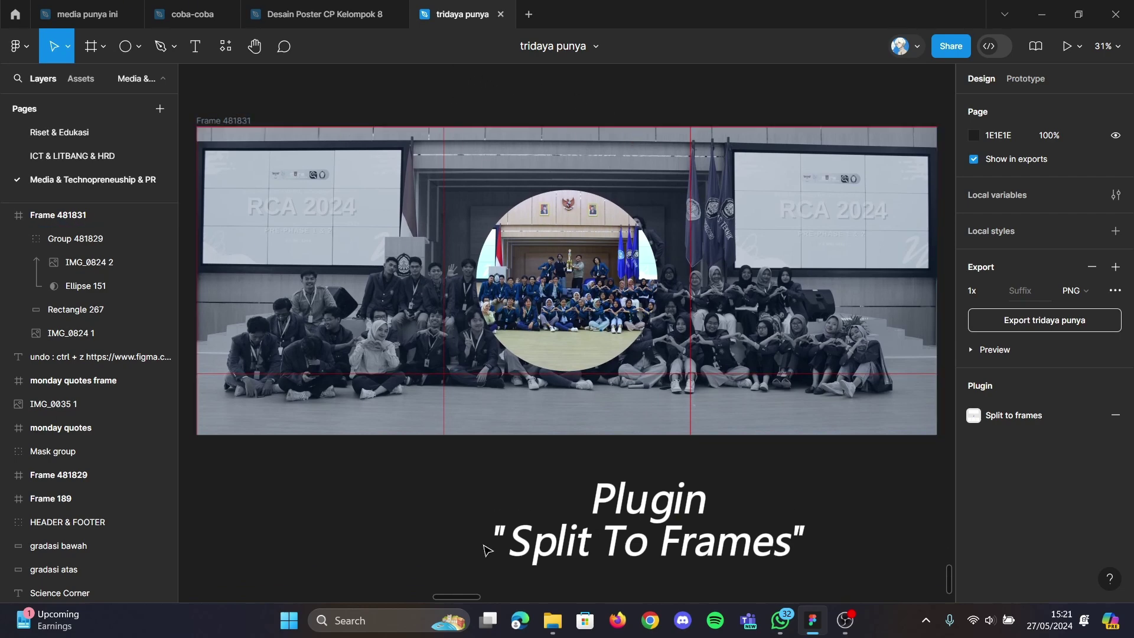
ctrl+scroll(713, 241, down, 3)
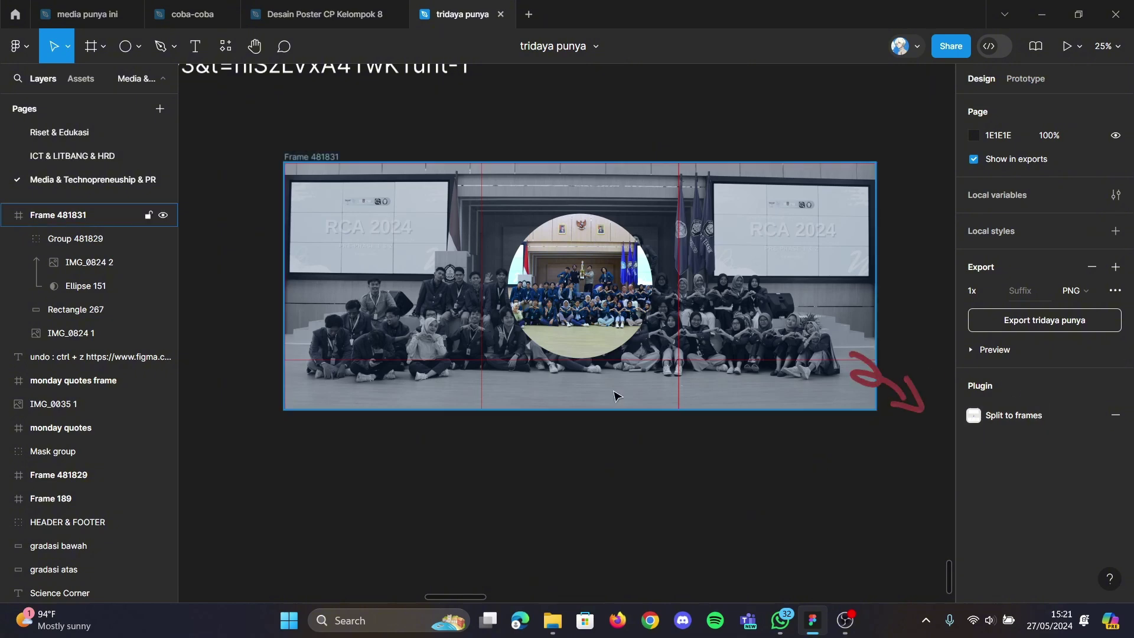
Step: Shift the banner frame slightly and remove Split to frames from recent plugins
mouse_move(586, 376)
mouse_down()
mouse_move(697, 447)
mouse_move(592, 376)
mouse_move(603, 375)
mouse_up()
click(643, 458)
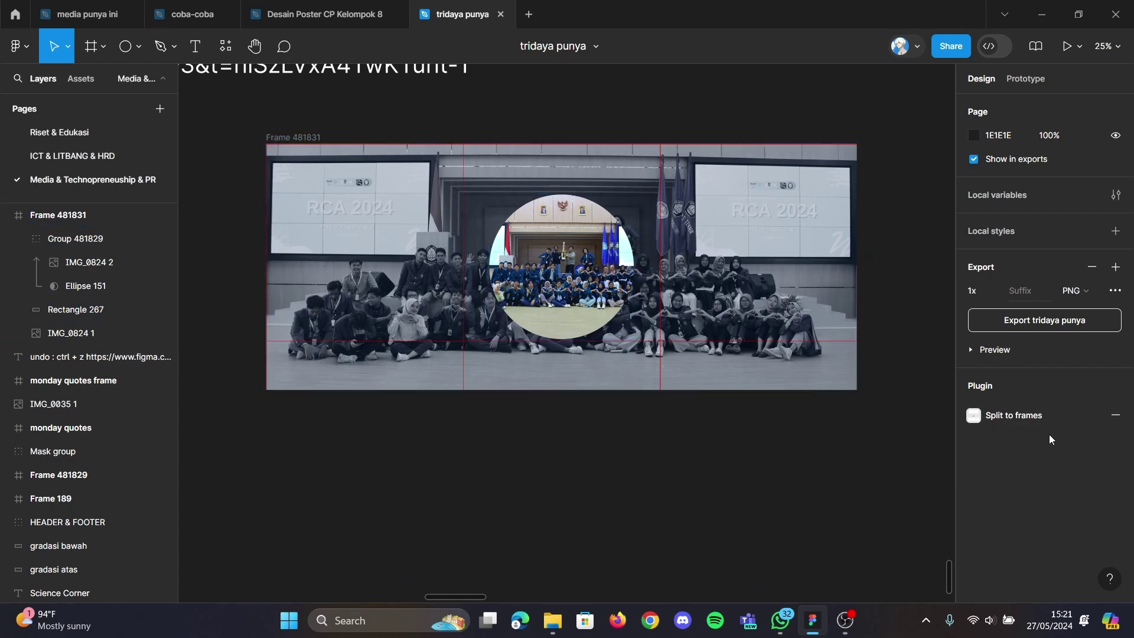
click(1115, 416)
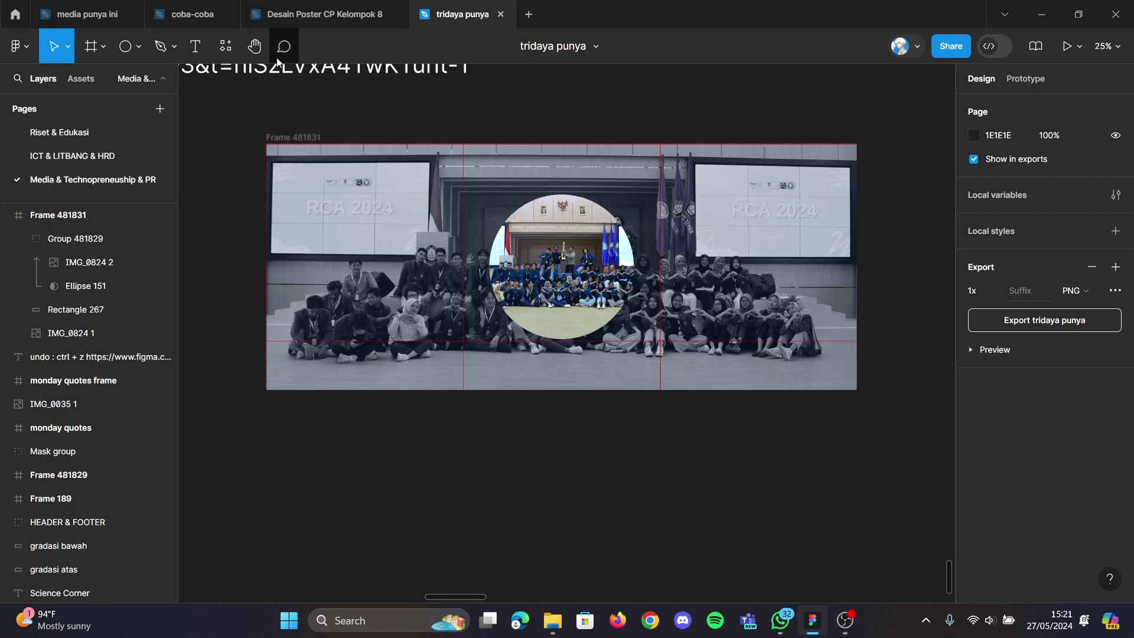
Step: Launch Split to frames from the plugins list, close it, and select the 3240×1350 banner
click(225, 46)
click(248, 78)
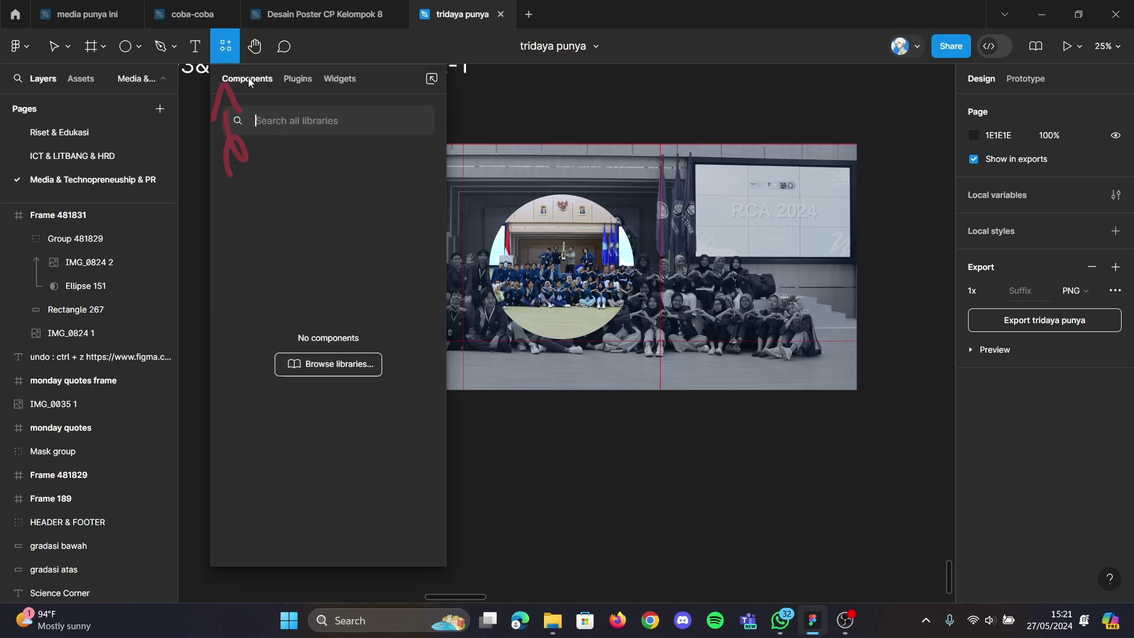
click(296, 79)
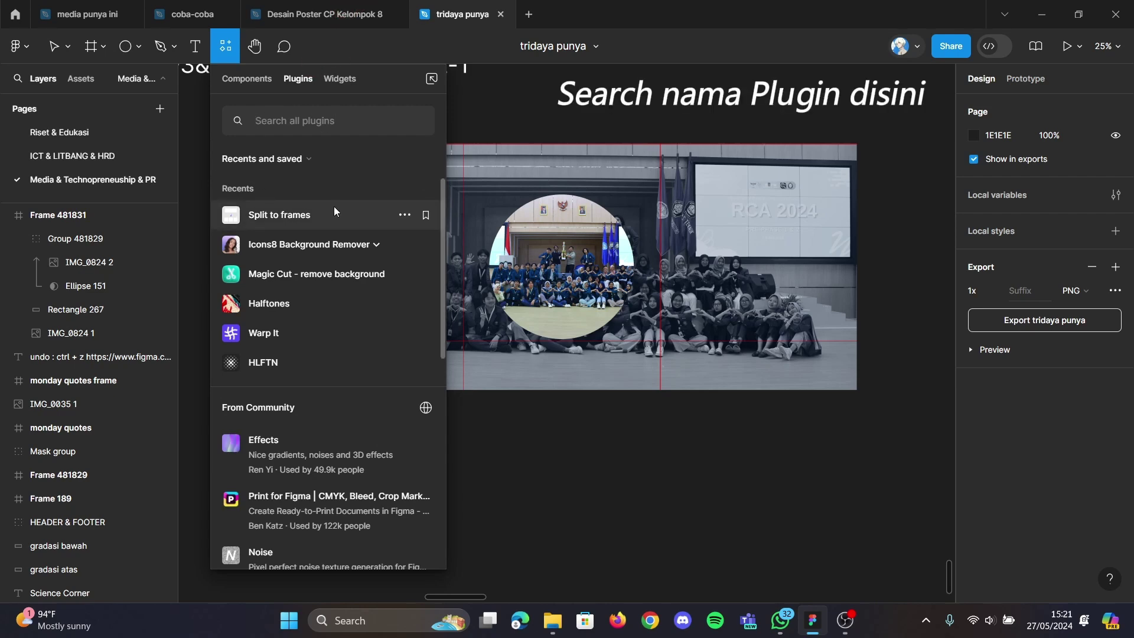
click(305, 213)
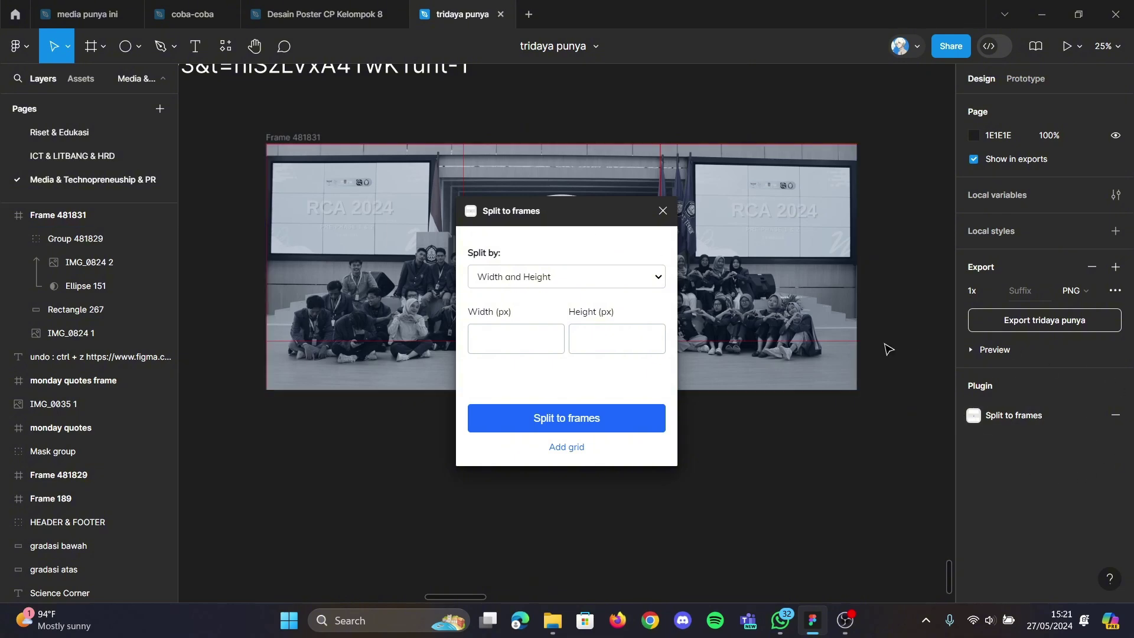
click(665, 211)
click(301, 140)
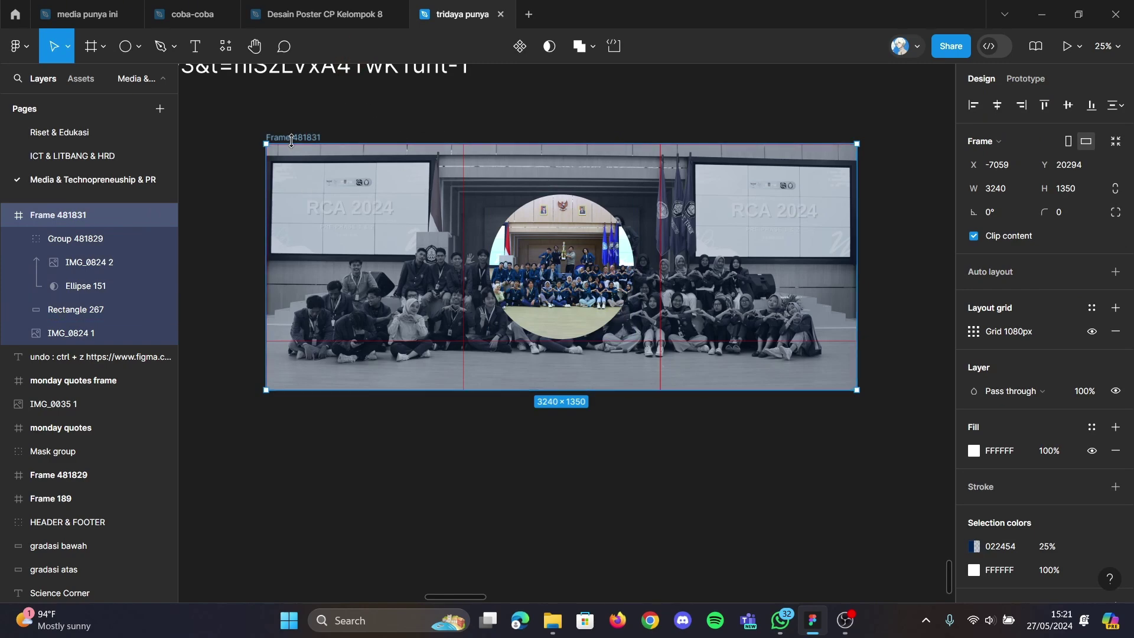
Step: Split the banner with Split to frames using width 1080 and height 1350
click(226, 46)
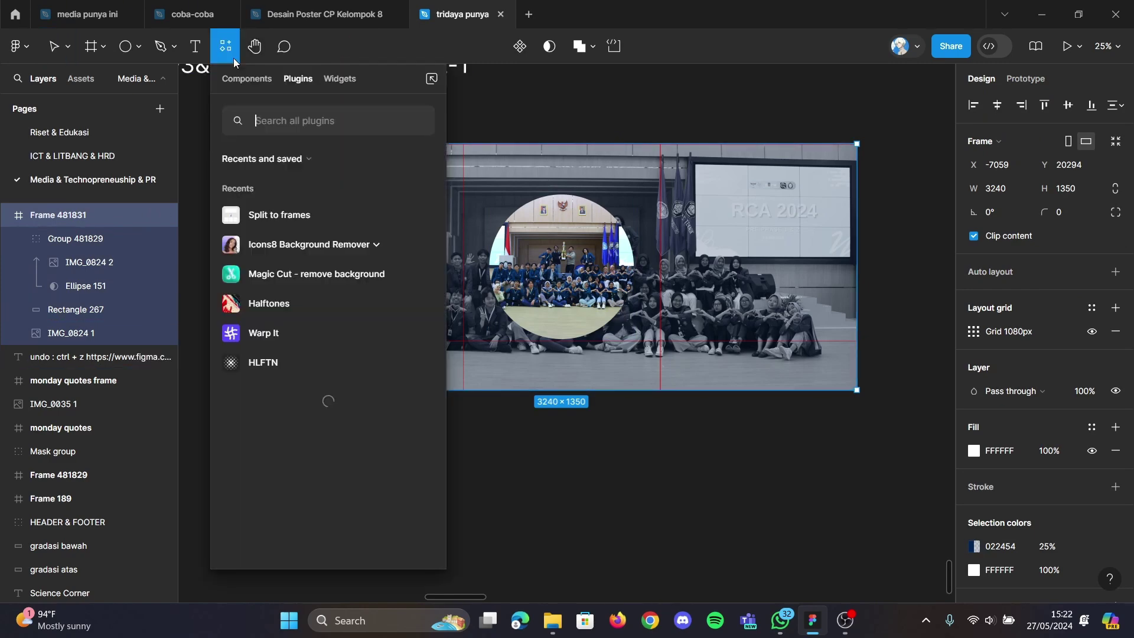
click(253, 216)
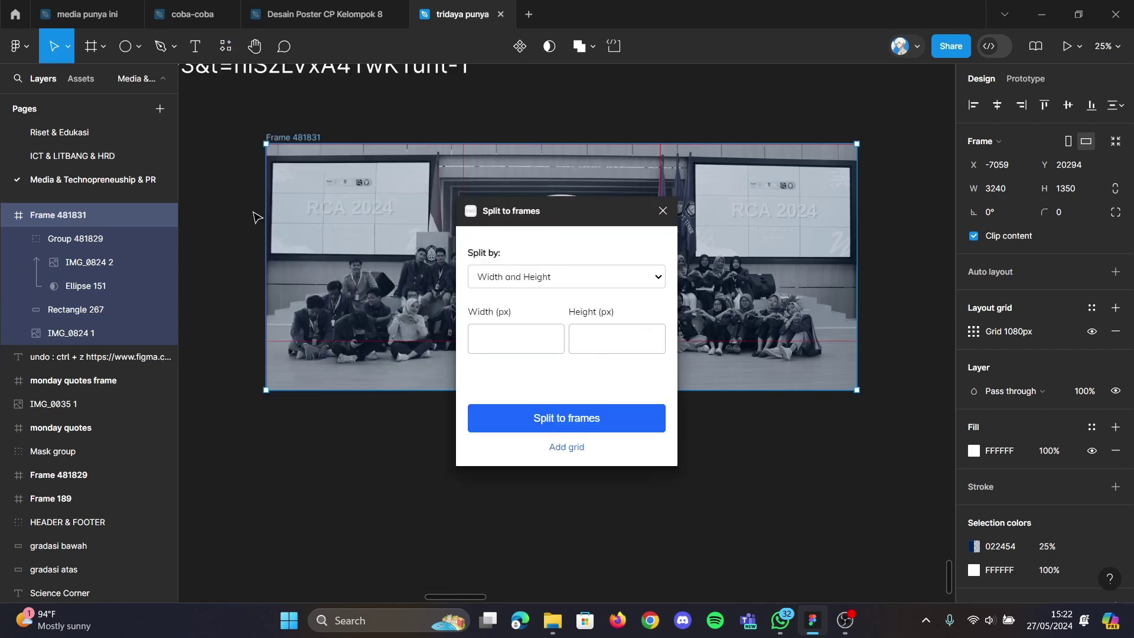
click(545, 344)
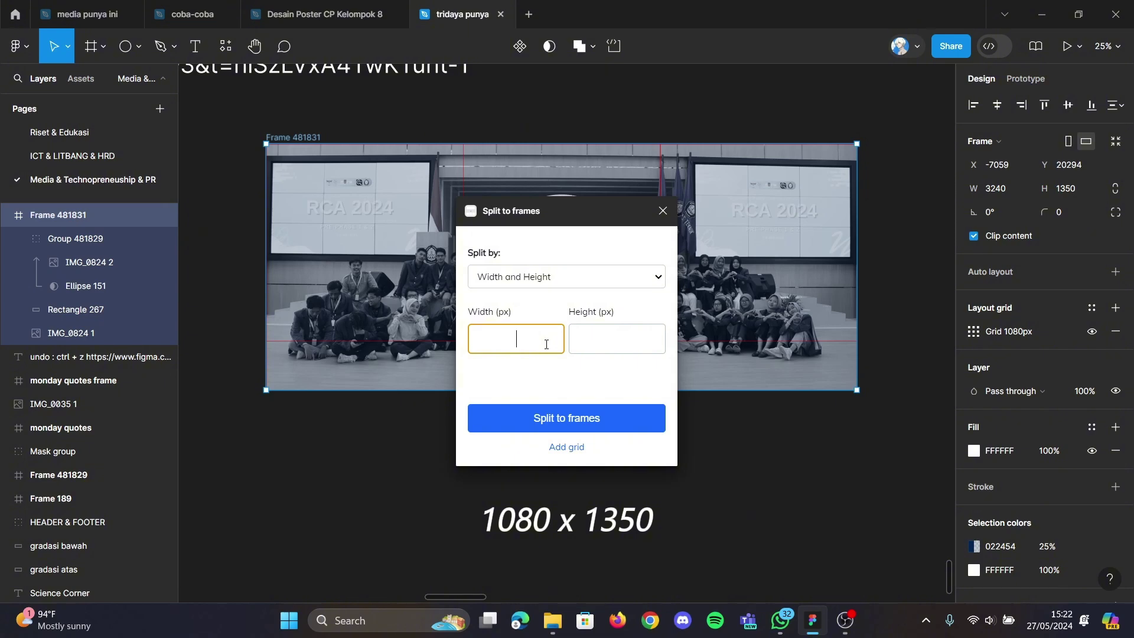
text(80)
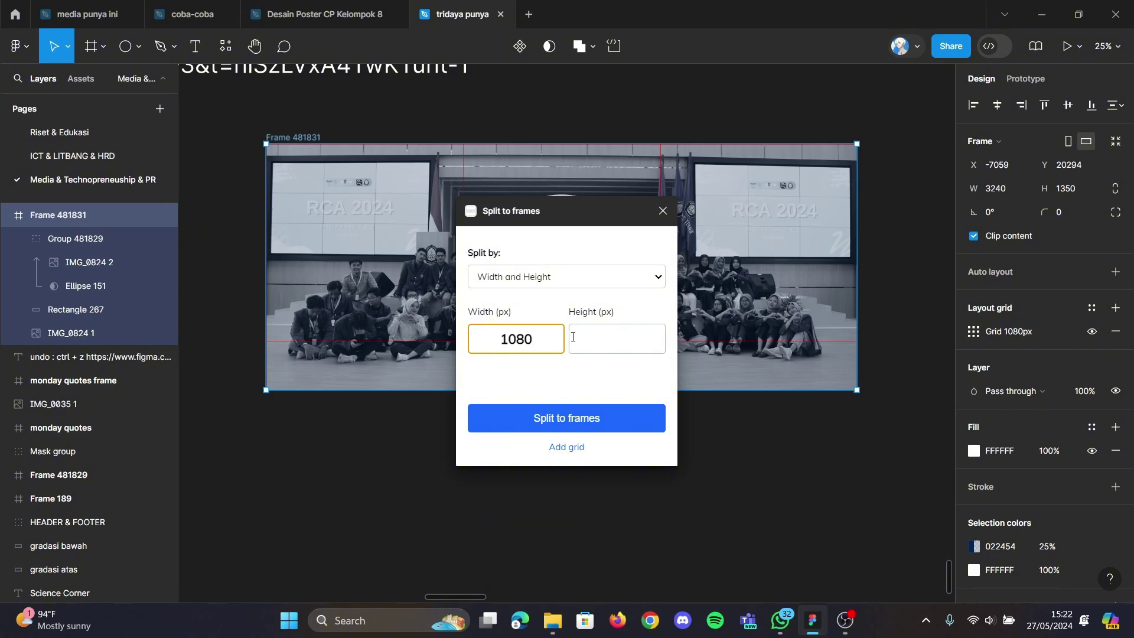
click(577, 334)
text(135)
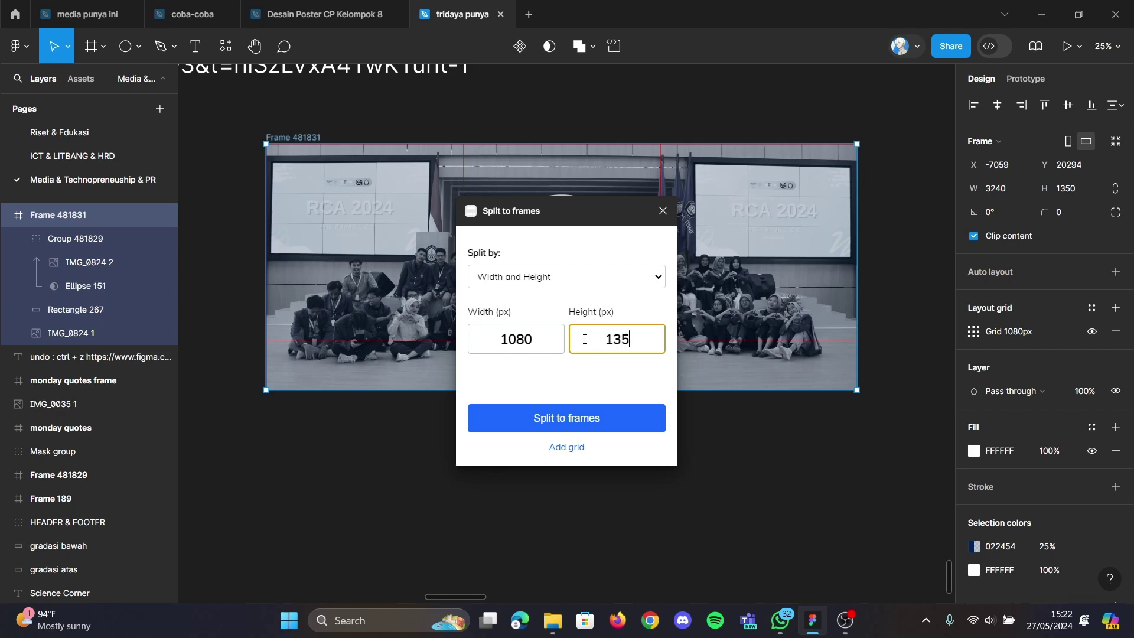
text(0)
key(Return)
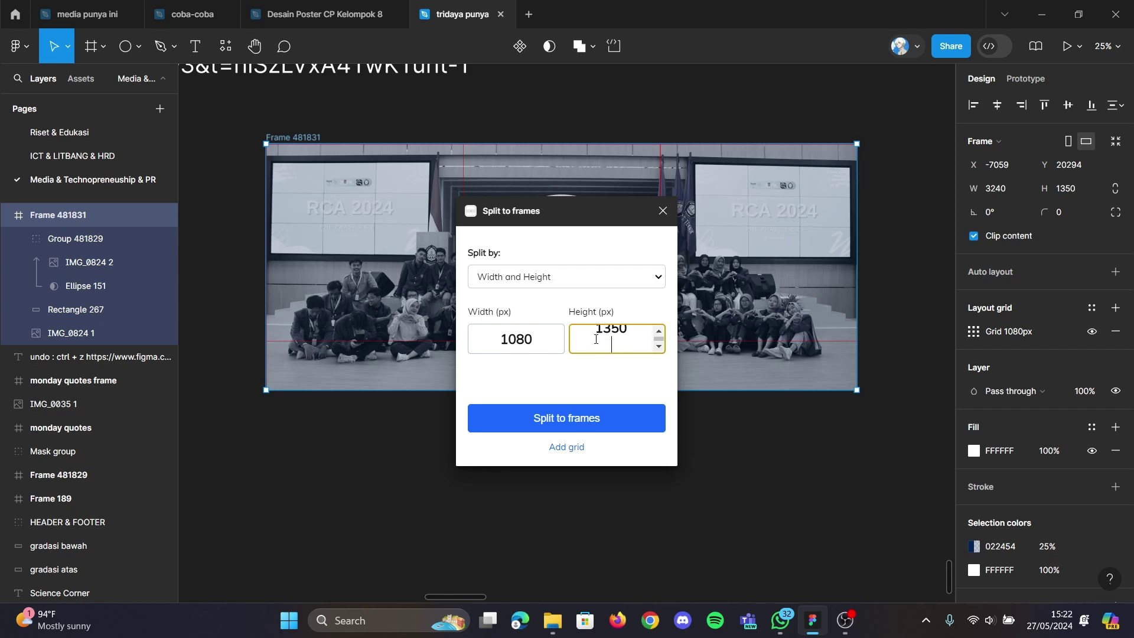
click(595, 416)
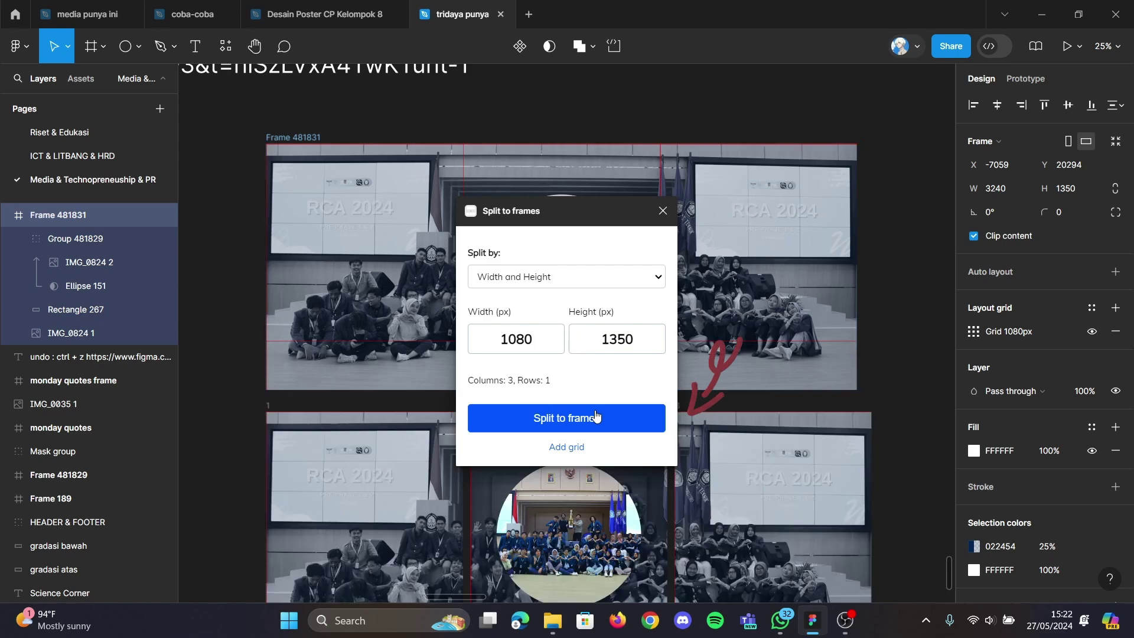
Step: Close the Split to frames dialog and locate the new frames beneath the banner
click(922, 230)
scroll(698, 205, down, 3)
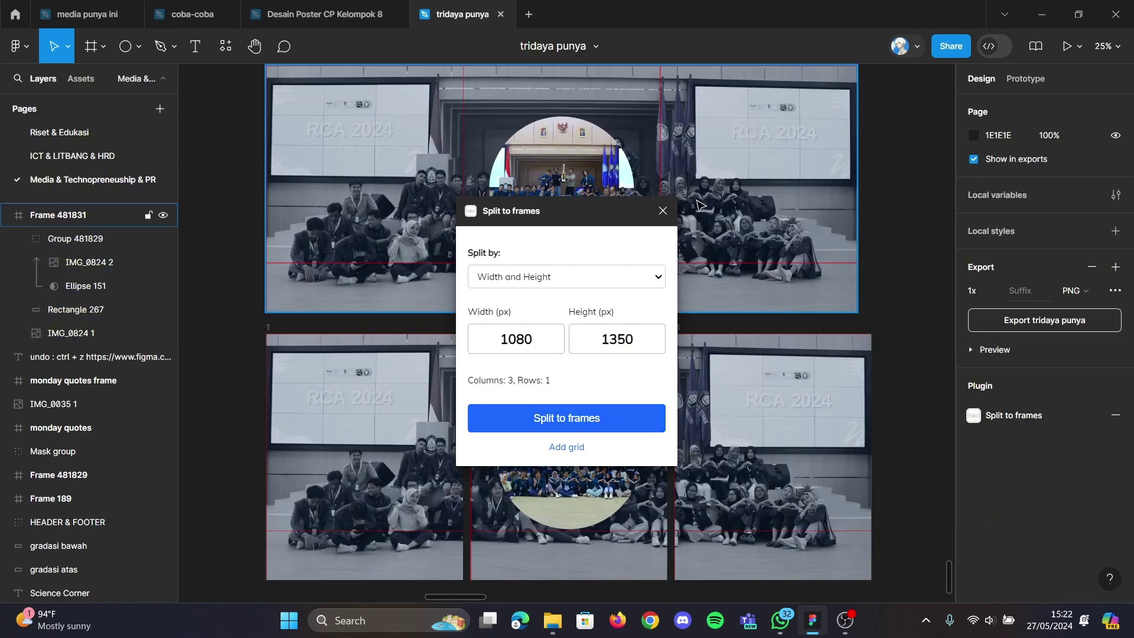
click(662, 210)
scroll(894, 259, down, 1)
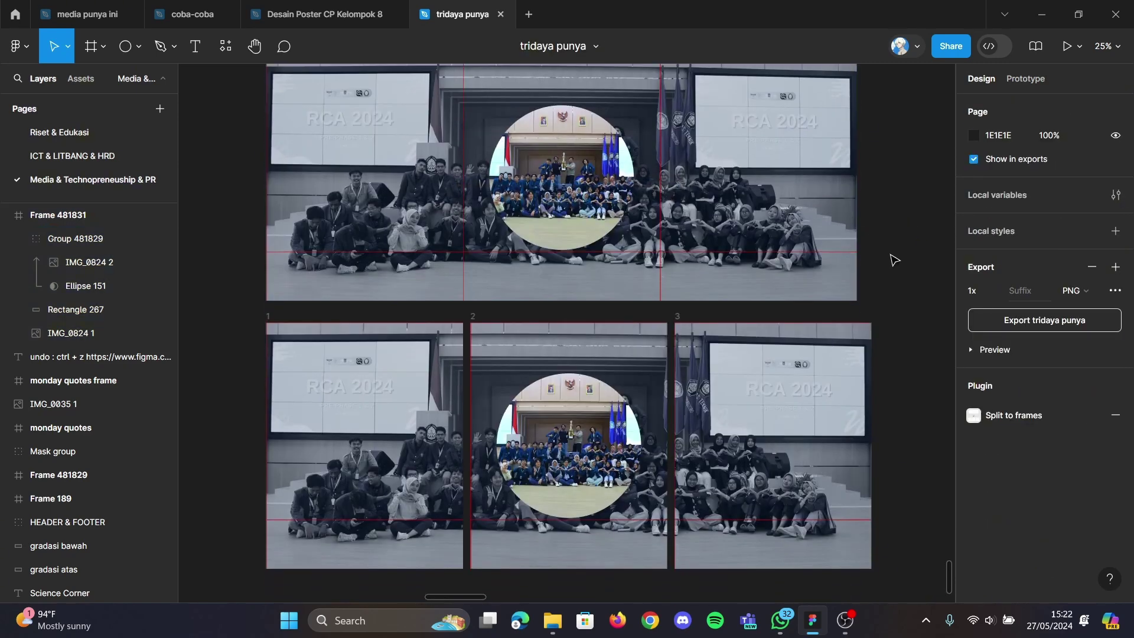
scroll(894, 260, down, 2)
scroll(893, 260, up, 5)
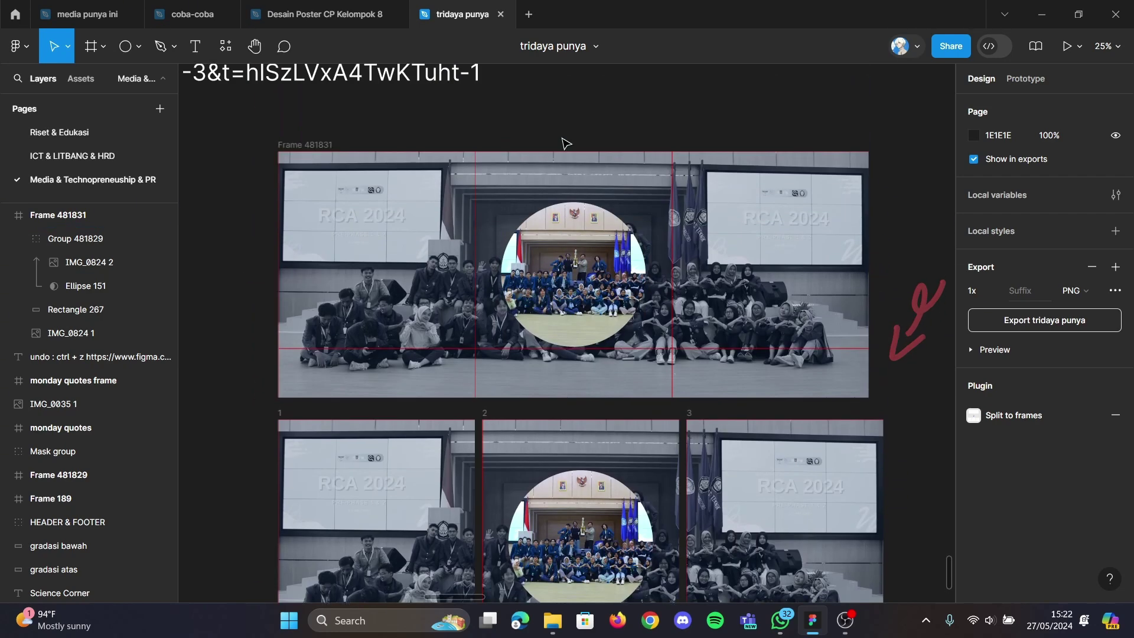
click(565, 171)
scroll(613, 181, down, 1)
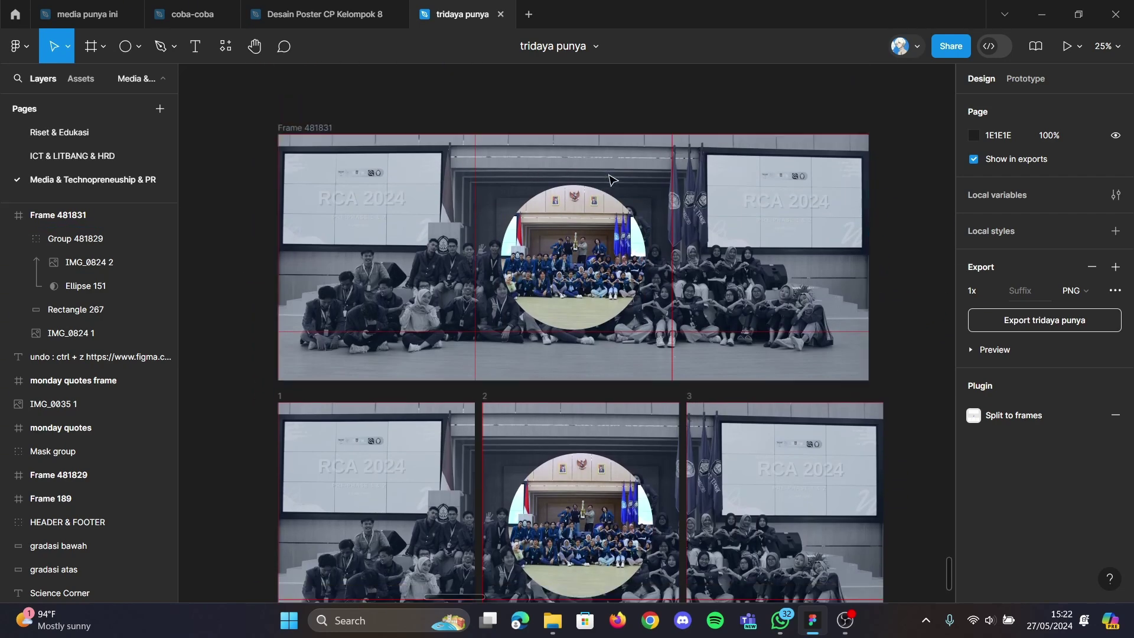
scroll(613, 180, down, 3)
scroll(613, 181, down, 2)
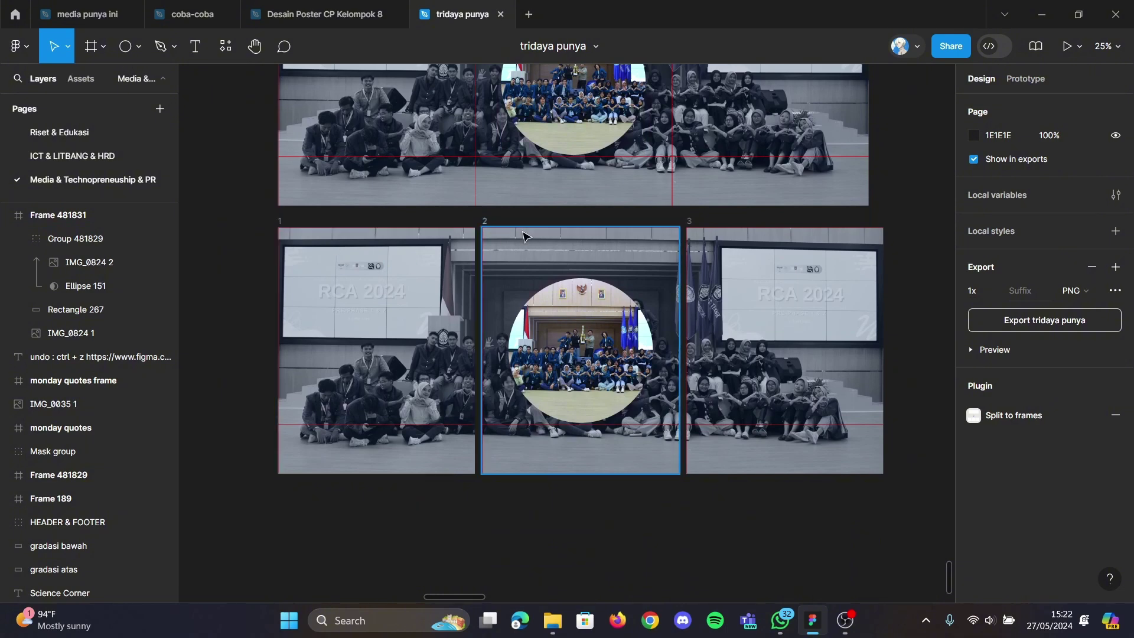
scroll(524, 235, right, 1)
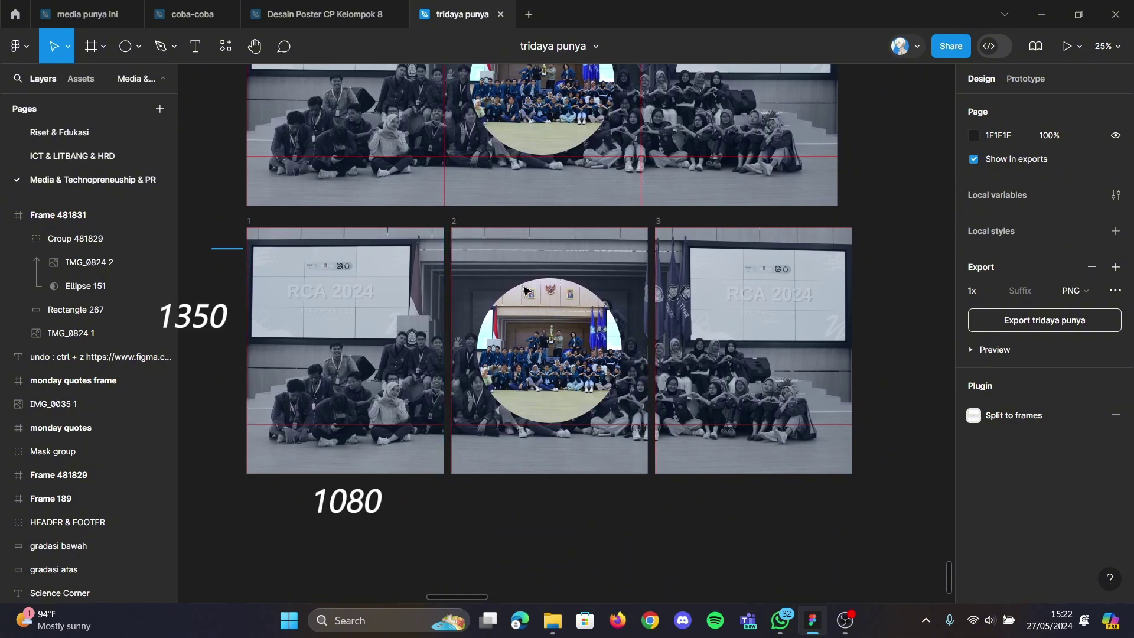
Step: Remove the Grid 1080px layout grid from frames 1, 2 and 3 and fit all frames in view
mouse_move(211, 248)
mouse_down()
mouse_move(889, 368)
mouse_move(889, 411)
mouse_up()
scroll(889, 411, right, 1)
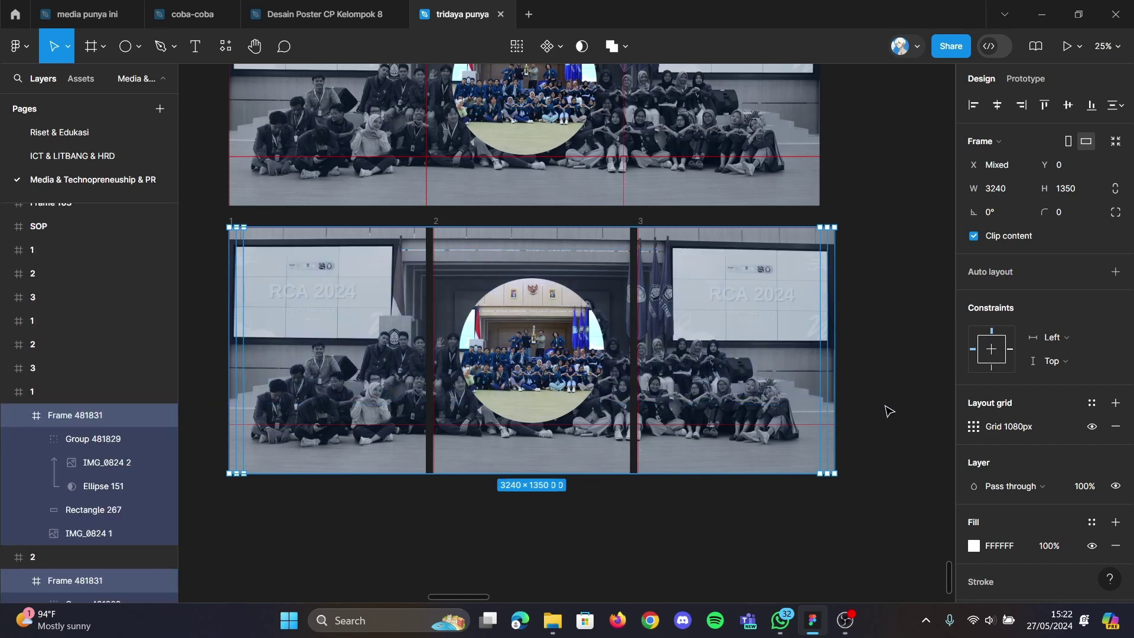
click(1115, 426)
click(930, 248)
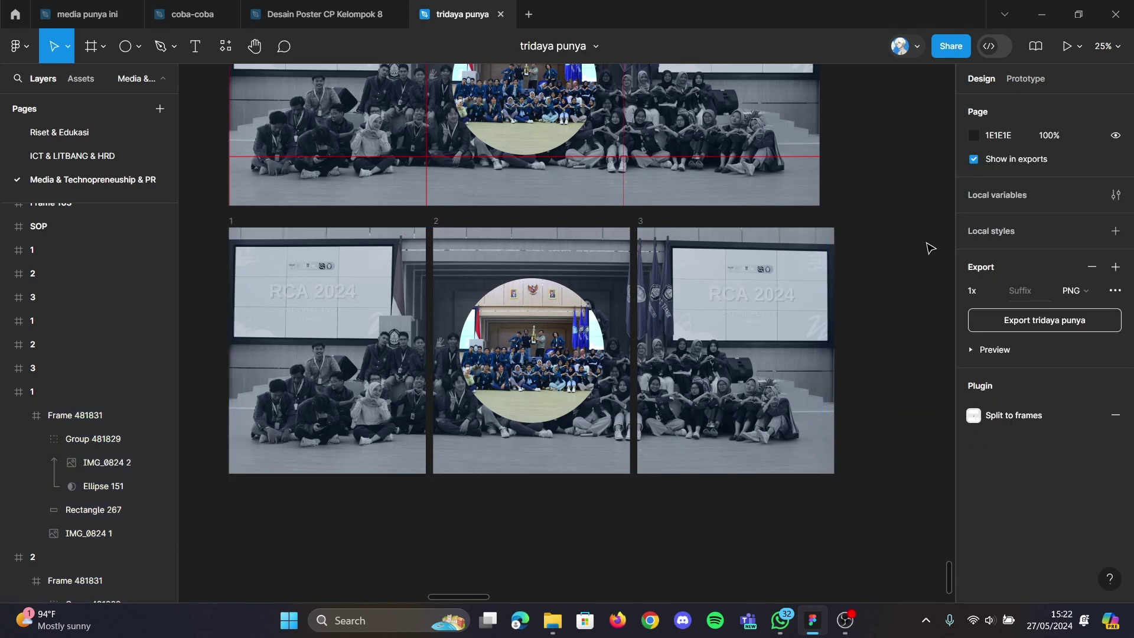
key(shift+1)
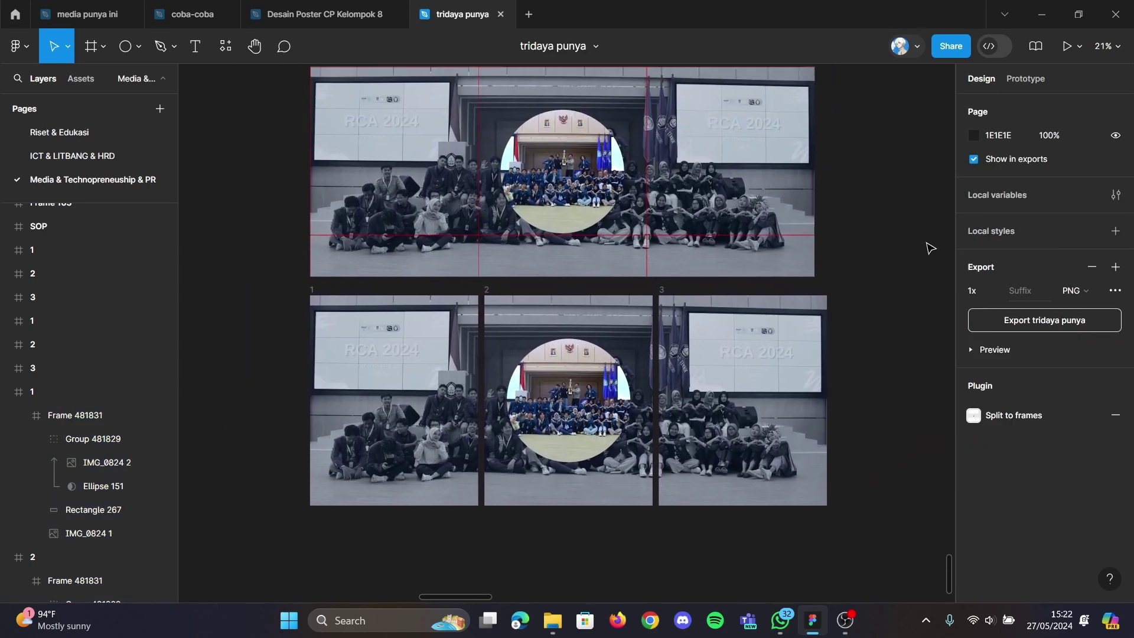
scroll(930, 248, up, 3)
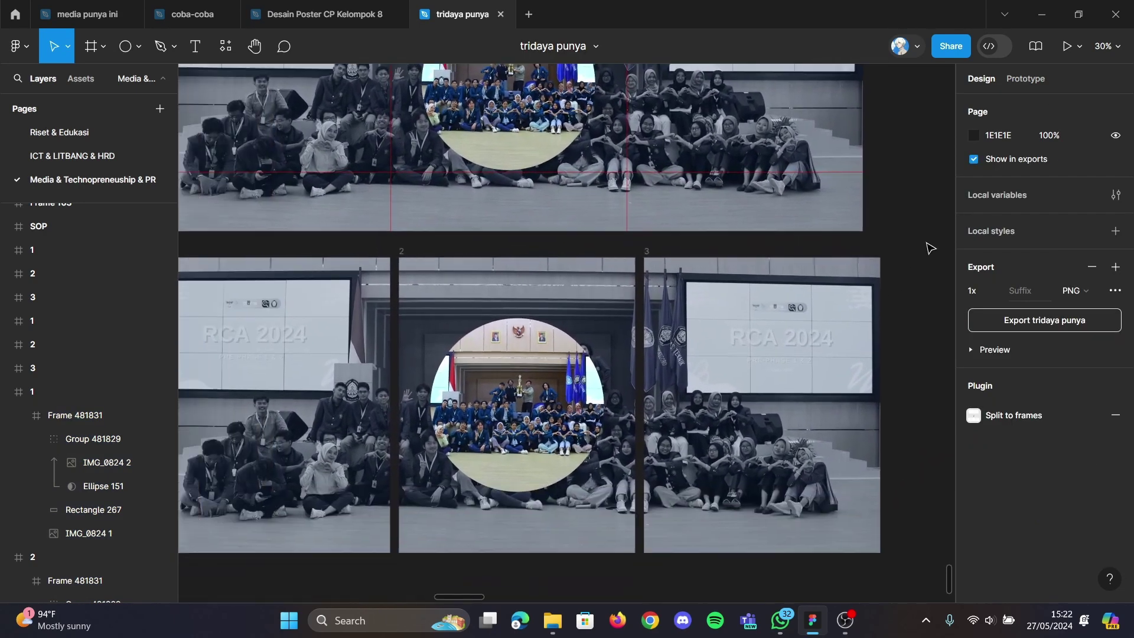
scroll(930, 248, down, 2)
scroll(927, 247, up, 3)
scroll(927, 247, right, 2)
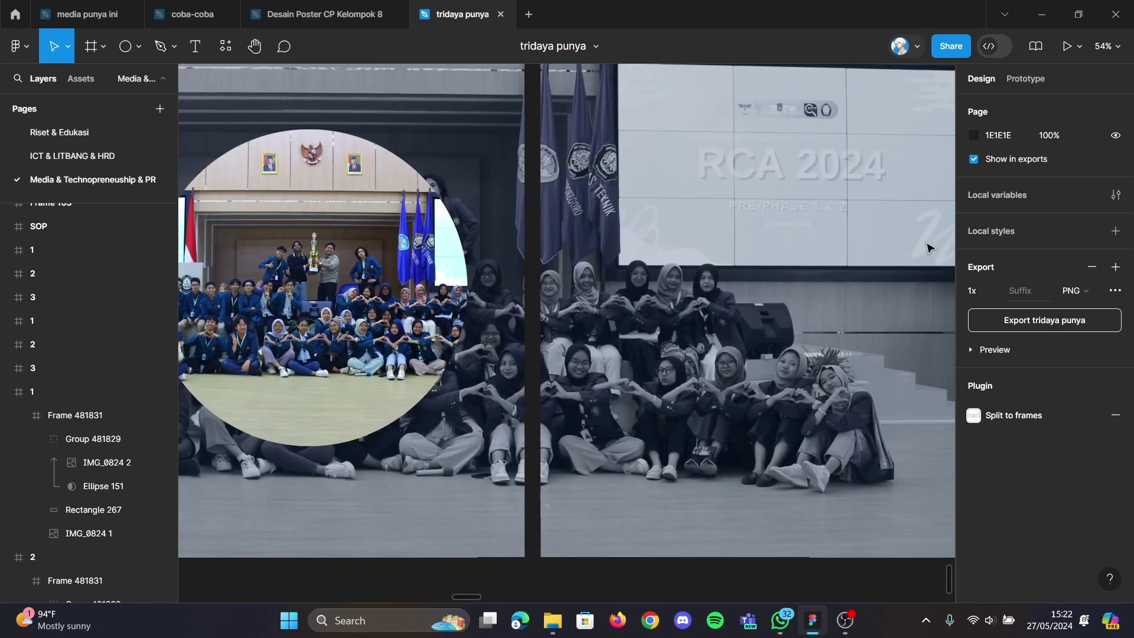
scroll(927, 247, right, 3)
scroll(927, 247, up, 1)
scroll(927, 247, left, 5)
scroll(927, 247, left, 2)
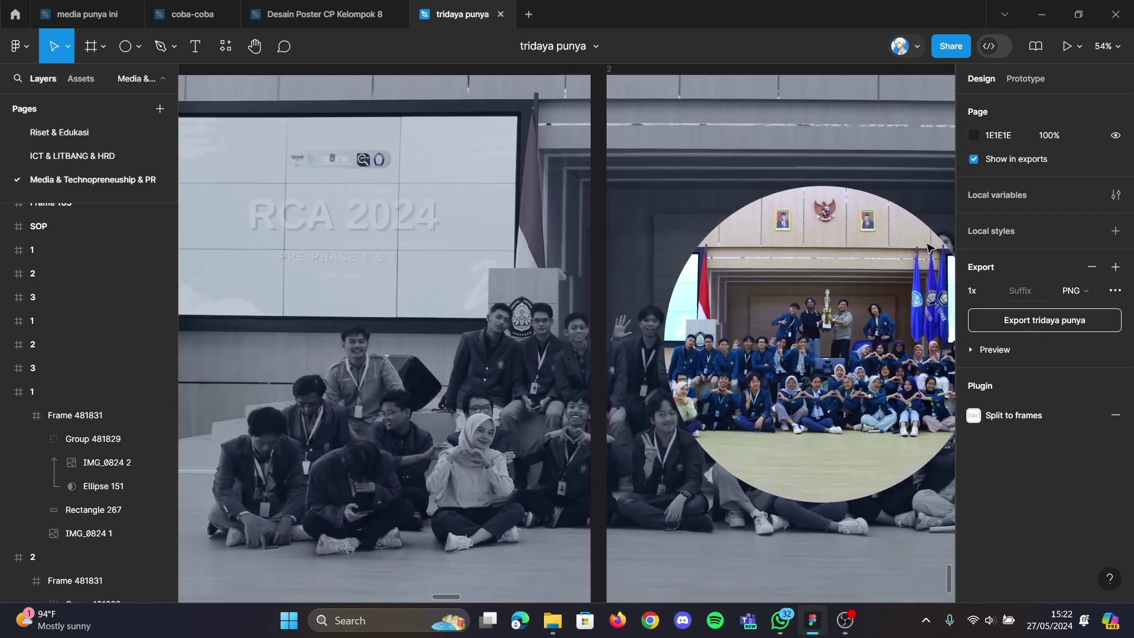
scroll(927, 247, right, 1)
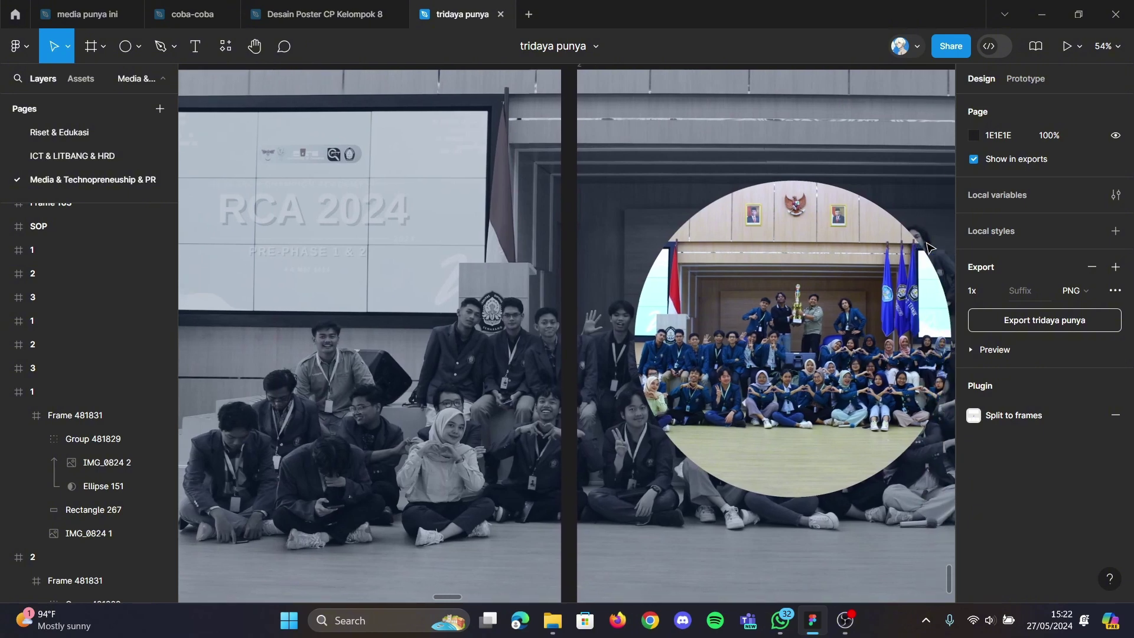
scroll(927, 247, down, 2)
scroll(927, 247, right, 2)
scroll(927, 247, right, 1)
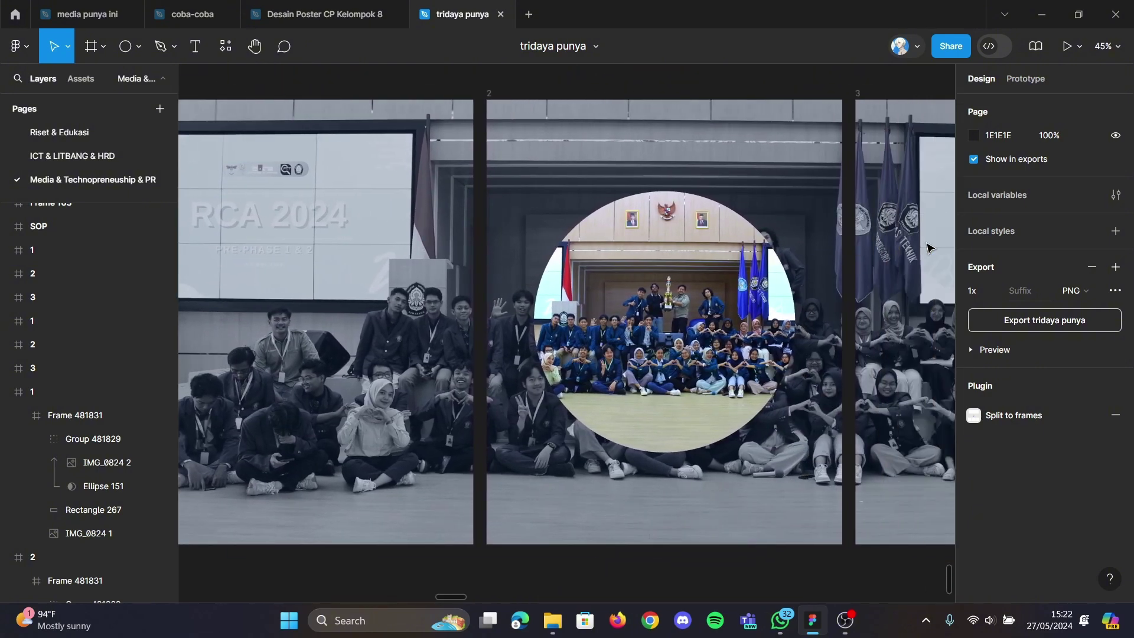
scroll(927, 247, right, 3)
scroll(927, 247, right, 2)
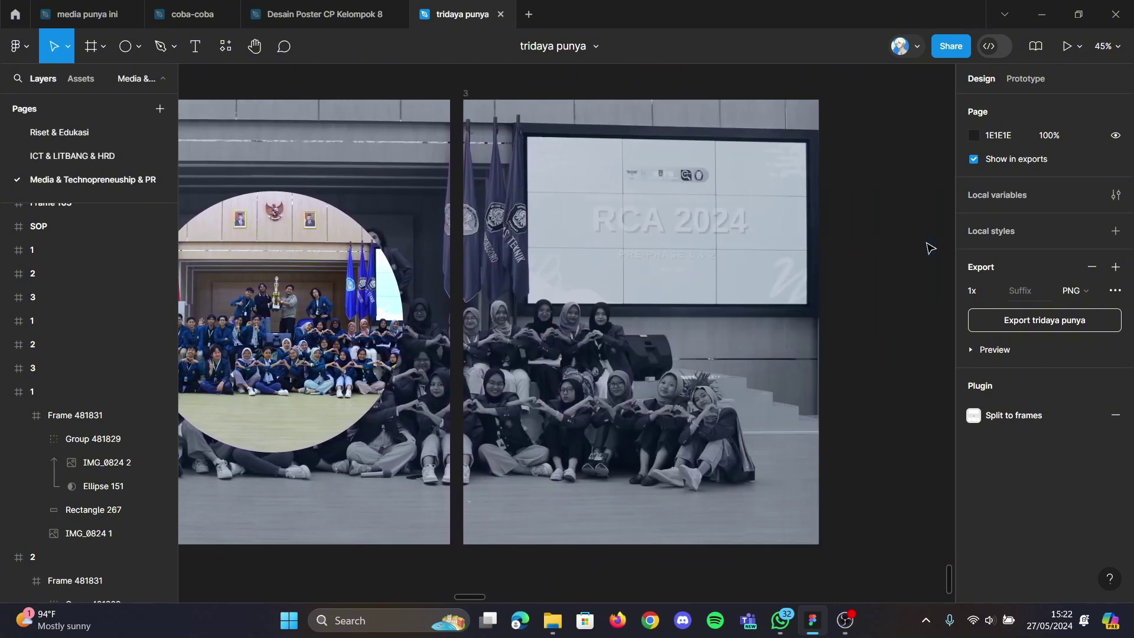
scroll(927, 247, right, 1)
scroll(928, 247, left, 7)
scroll(927, 247, left, 1)
scroll(927, 247, right, 1)
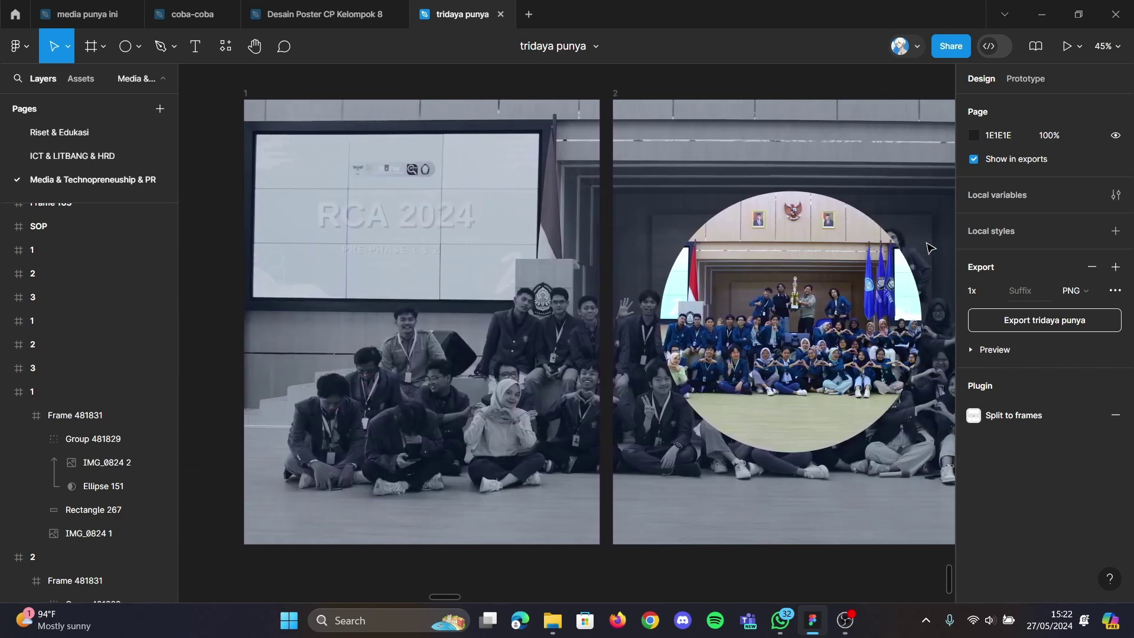
scroll(927, 247, right, 3)
scroll(927, 247, right, 3)
scroll(927, 247, down, 2)
scroll(927, 247, left, 2)
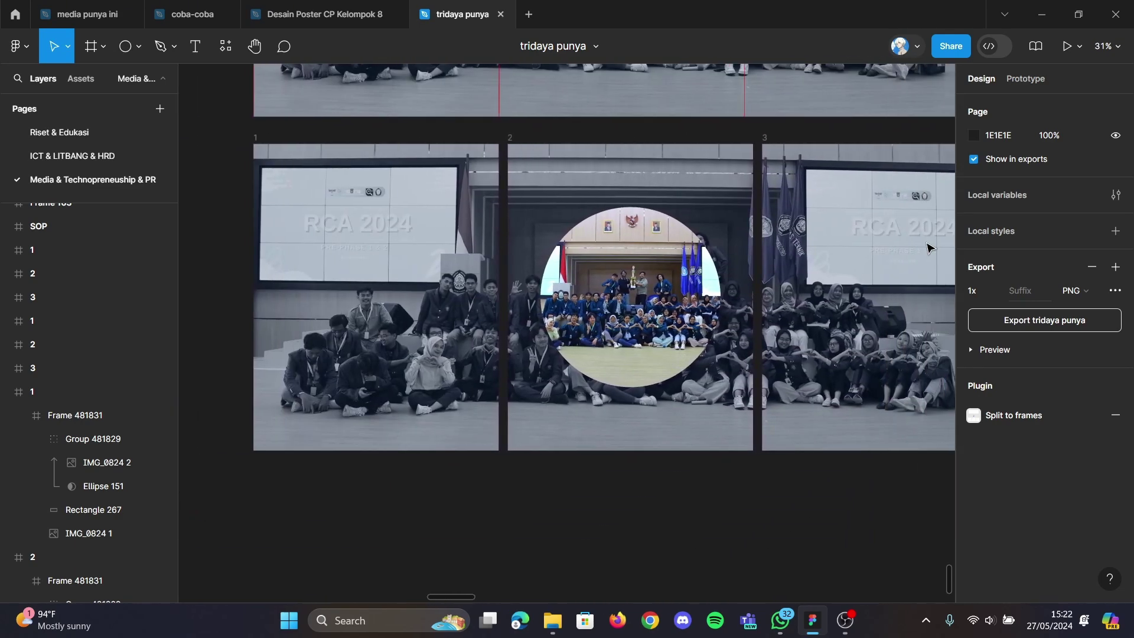
scroll(927, 247, right, 1)
scroll(928, 246, right, 1)
scroll(927, 247, up, 1)
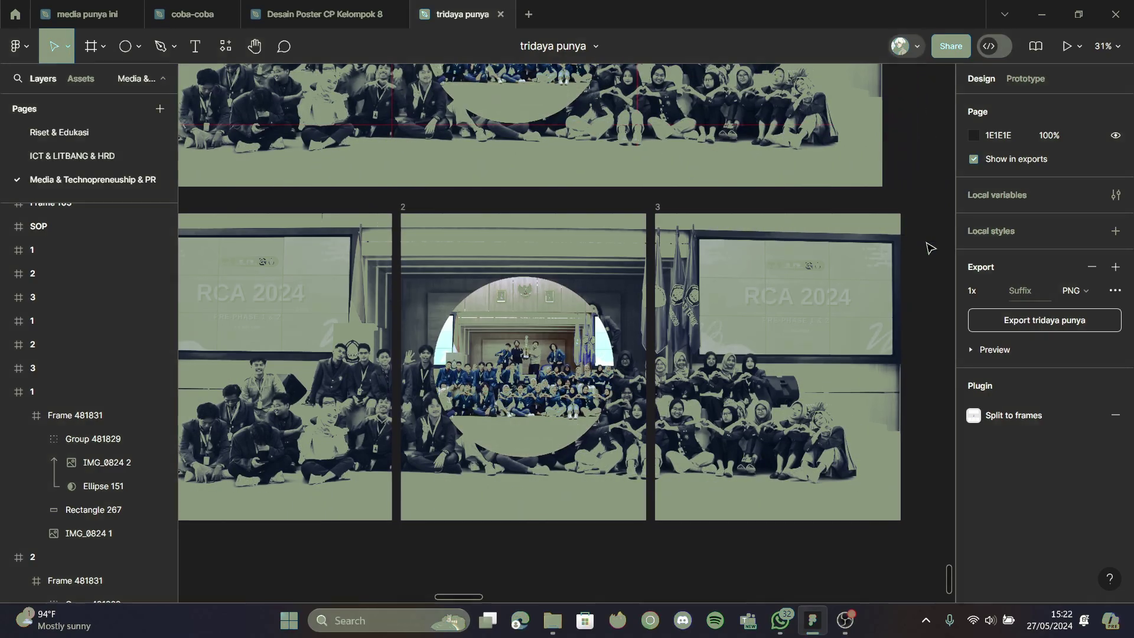